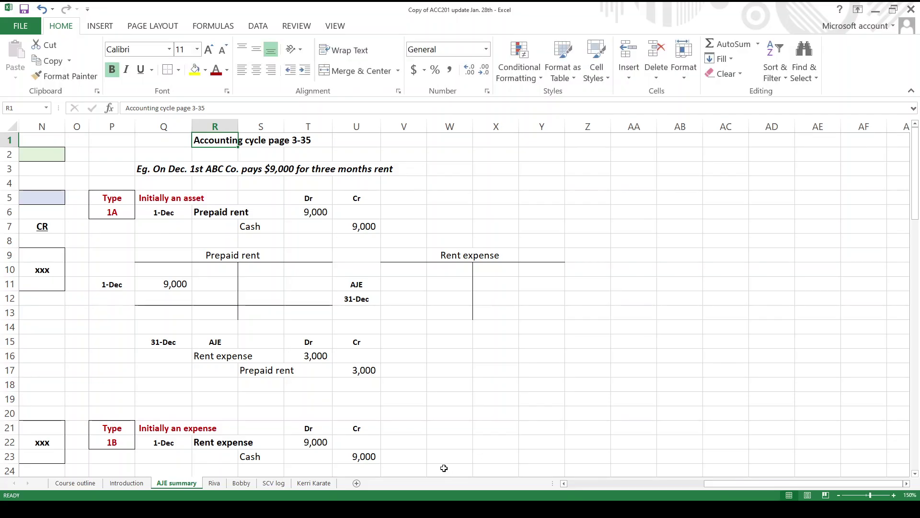
Step: Scroll through the Adjusting Entry Summary table from top to bottom and back
{"action": "key", "text": "ctrl+Home"}
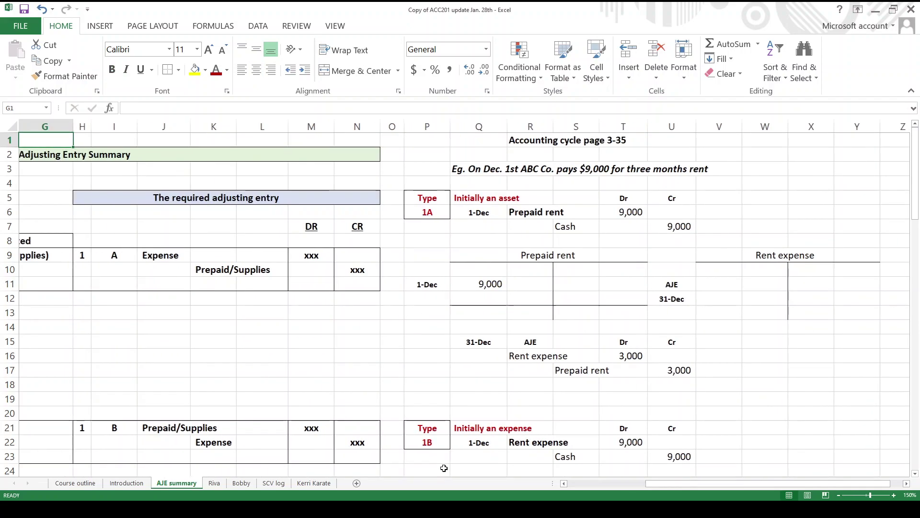
{"action": "key", "text": "Down"}
{"action": "key", "text": "Right"}
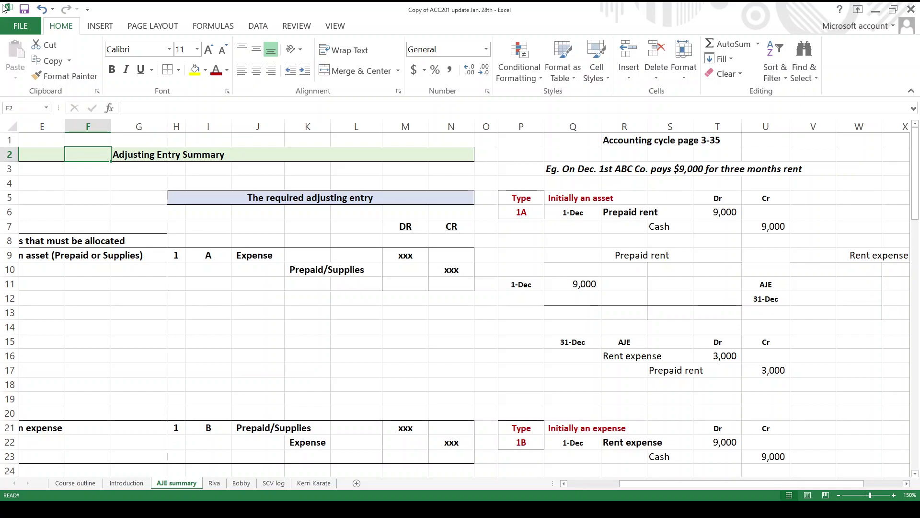
{"action": "key", "text": "Home"}
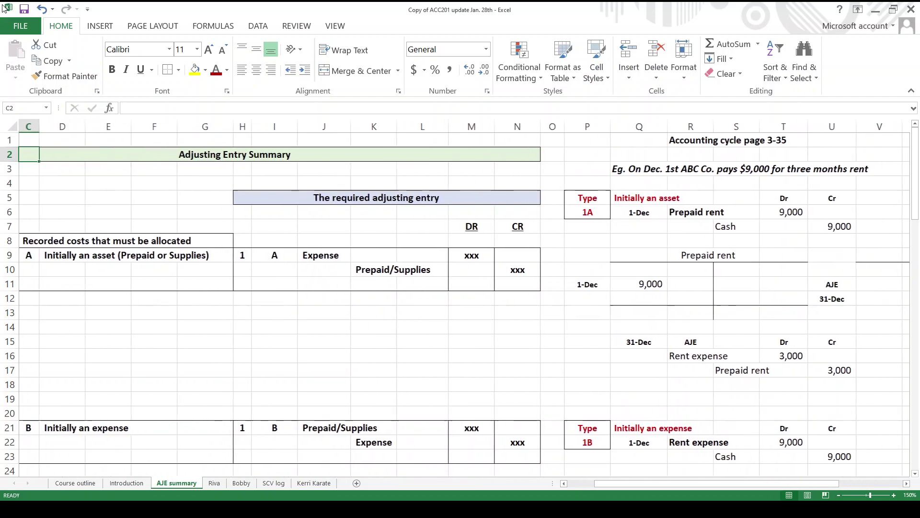
{"action": "key", "text": "Down"}
{"action": "key", "text": "Down"}
{"action": "key", "text": "Down"}
{"action": "key", "text": "Down"}
{"action": "key", "text": "Down"}
{"action": "key", "text": "Down"}
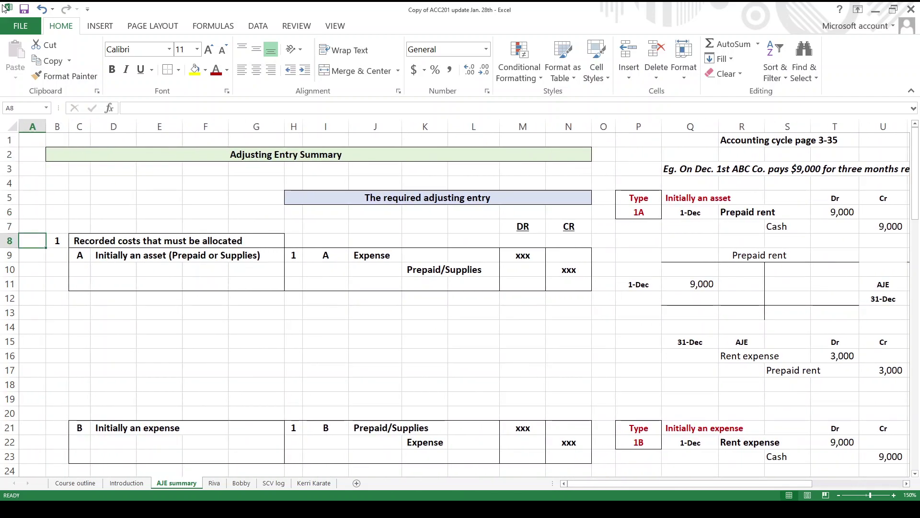
{"action": "key", "text": "Page_Down"}
{"action": "key", "text": "Page_Down"}
{"action": "key", "text": "Page_Down"}
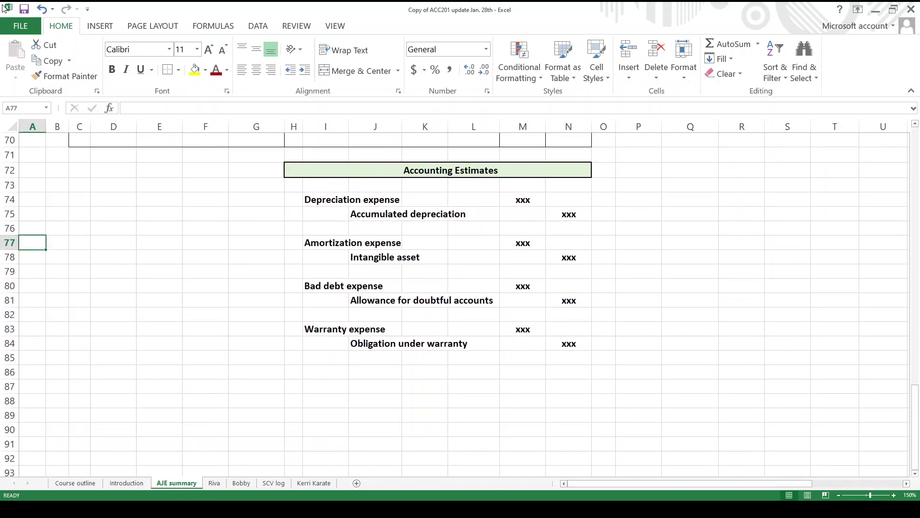
{"action": "key", "text": "Page_Up"}
{"action": "key", "text": "Page_Up"}
{"action": "key", "text": "Page_Up"}
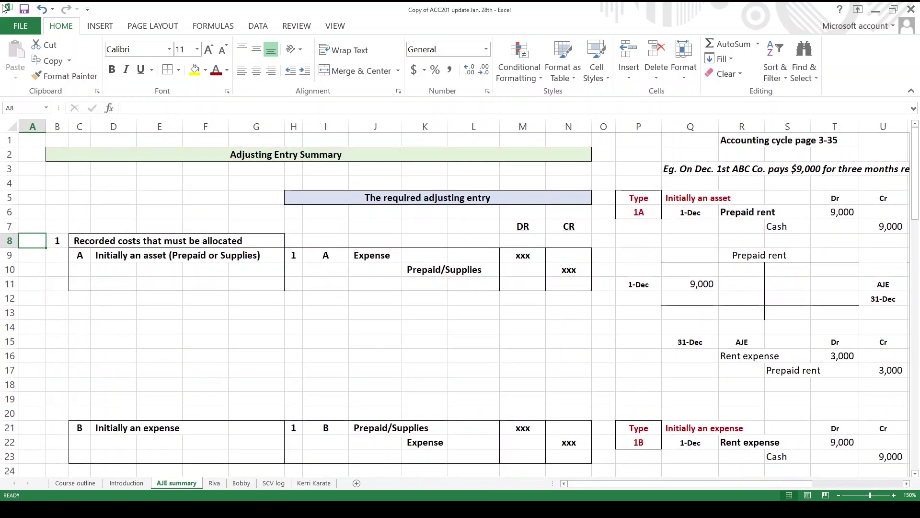
{"action": "key", "text": "Right"}
Step: Locate the type 1A example under the Initially an asset heading and its 1-Dec date
{"action": "key", "text": "Right"}
{"action": "key", "text": "Right"}
{"action": "key", "text": "Right"}
{"action": "key", "text": "Right"}
{"action": "key", "text": "Right"}
{"action": "key", "text": "Right"}
{"action": "key", "text": "Right"}
{"action": "key", "text": "Right"}
{"action": "key", "text": "Right"}
{"action": "key", "text": "Right"}
{"action": "key", "text": "Right"}
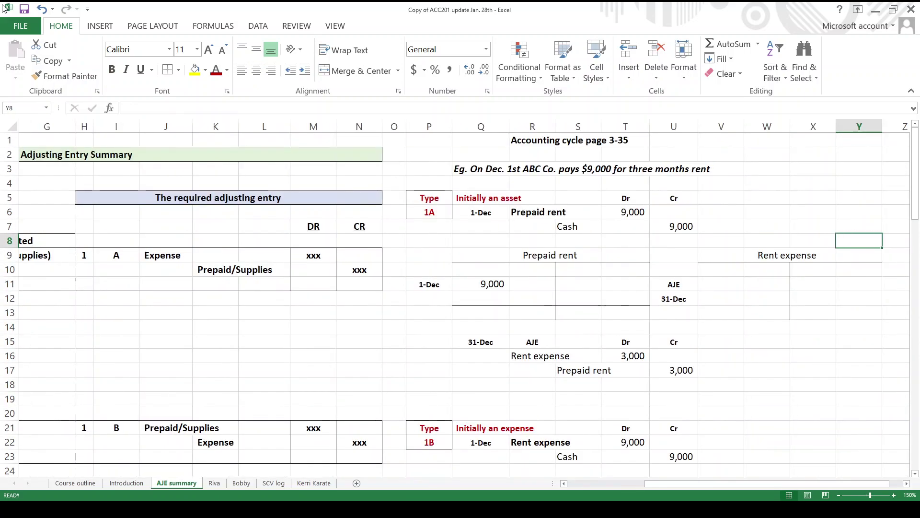
{"action": "key", "text": "Right"}
{"action": "key", "text": "Right"}
{"action": "key", "text": "Right"}
{"action": "key", "text": "Right"}
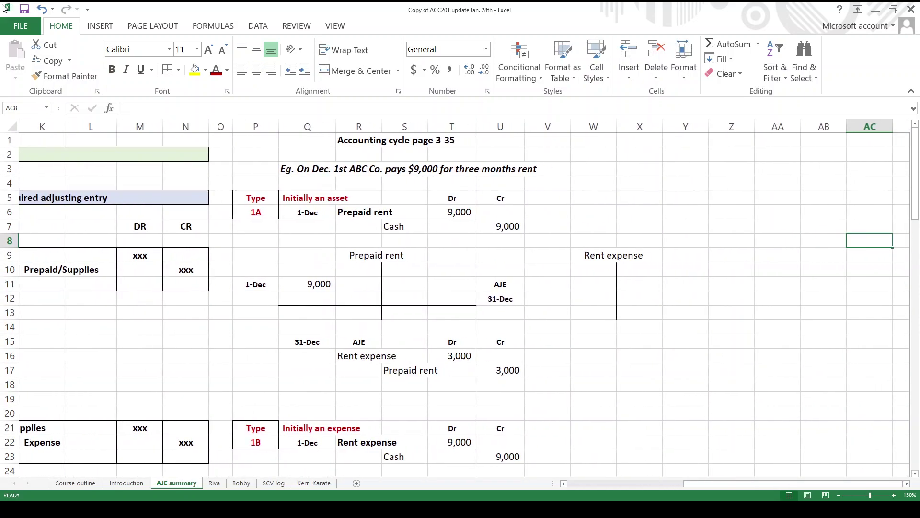
{"action": "key", "text": "Left"}
{"action": "key", "text": "Left"}
{"action": "key", "text": "Left"}
{"action": "key", "text": "Left"}
{"action": "key", "text": "Left"}
{"action": "key", "text": "Left"}
{"action": "key", "text": "Left"}
{"action": "key", "text": "Left"}
{"action": "key", "text": "Left"}
{"action": "key", "text": "Left"}
{"action": "key", "text": "Left"}
{"action": "key", "text": "Left"}
{"action": "key", "text": "Left"}
{"action": "key", "text": "Up"}
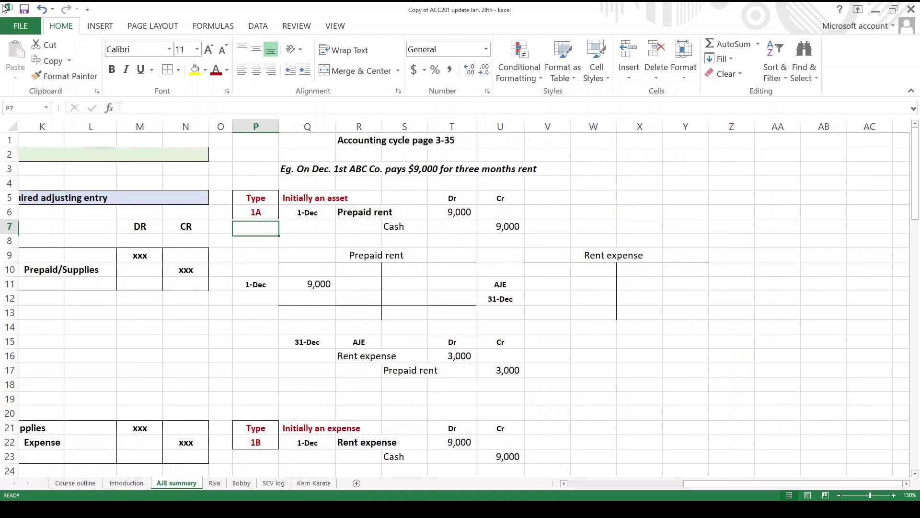
{"action": "key", "text": "Up"}
{"action": "key", "text": "Up"}
{"action": "key", "text": "Right"}
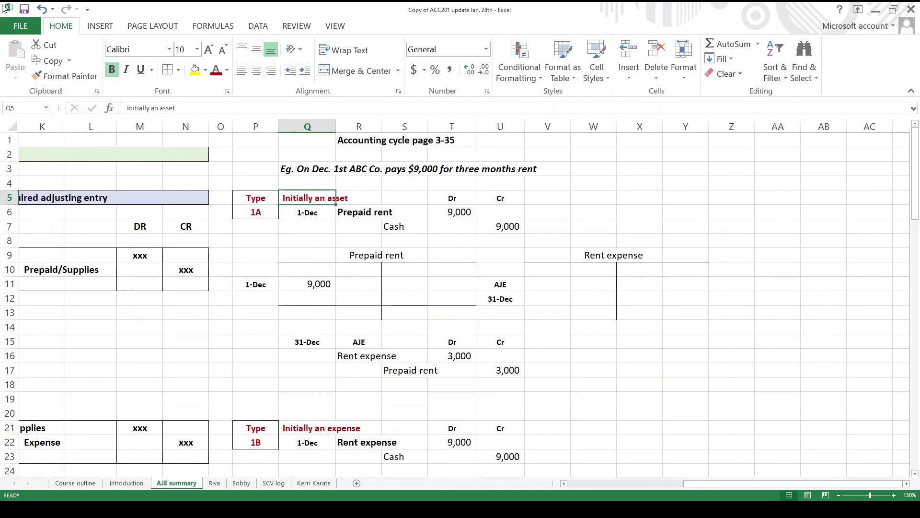
{"action": "key", "text": "Down"}
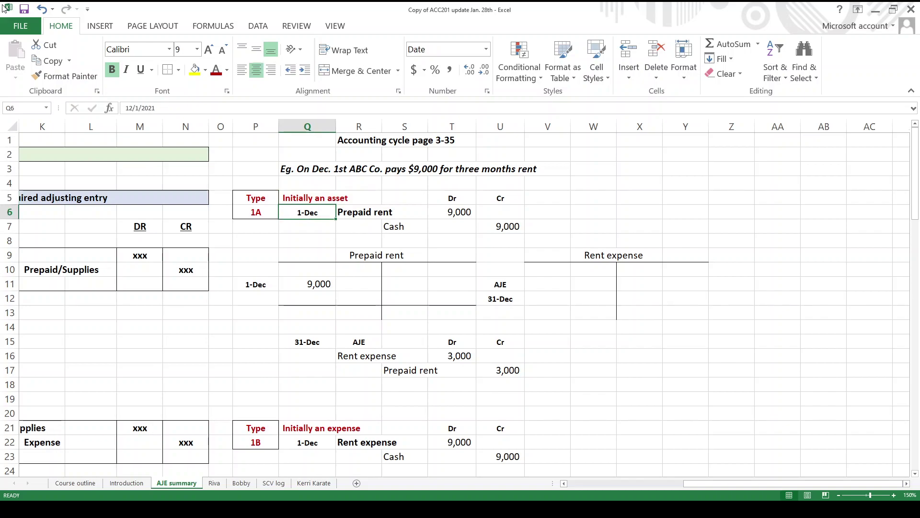
{"action": "key", "text": "Left"}
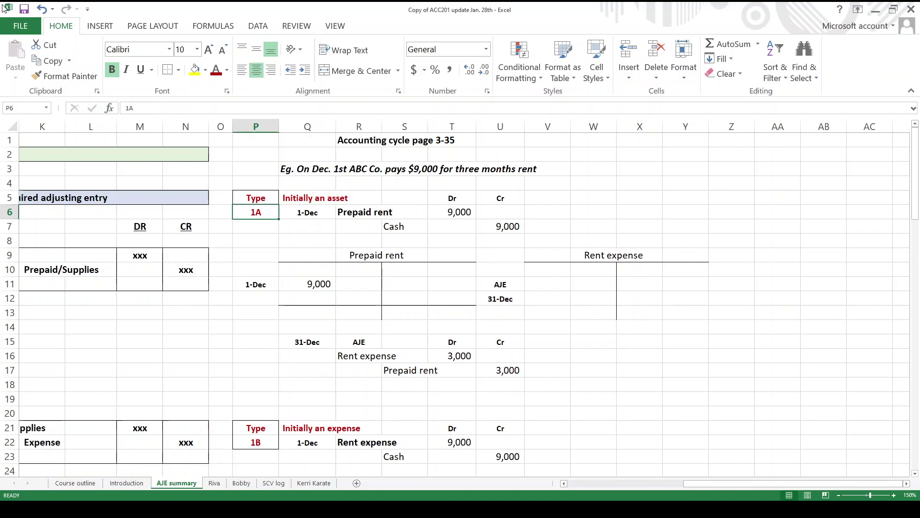
{"action": "key", "text": "Down"}
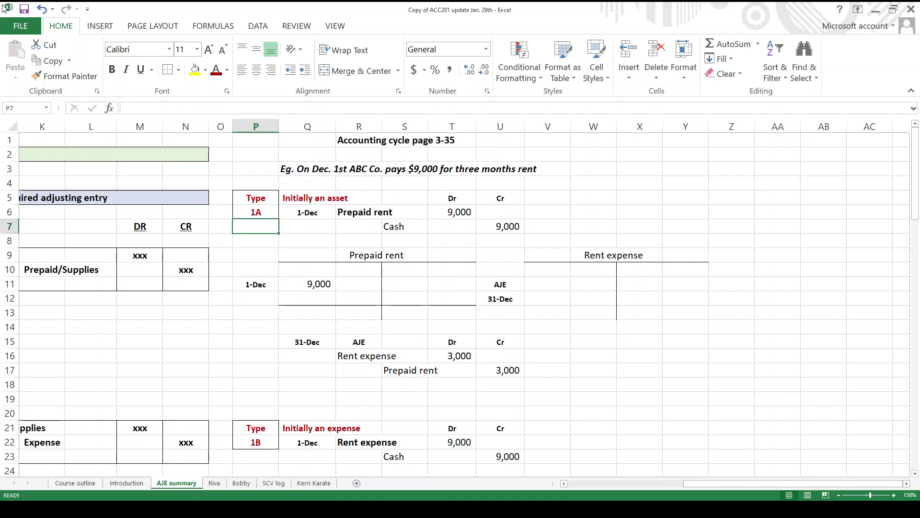
{"action": "key", "text": "Up"}
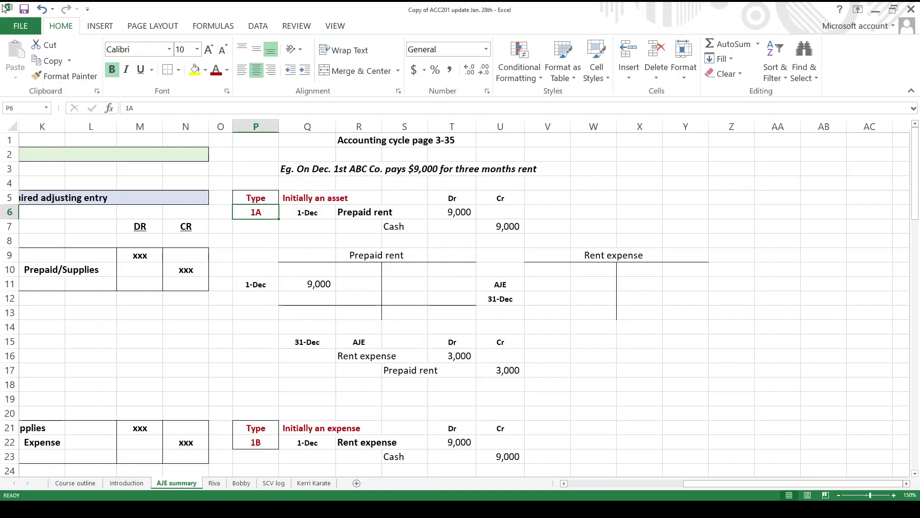
{"action": "key", "text": "Right"}
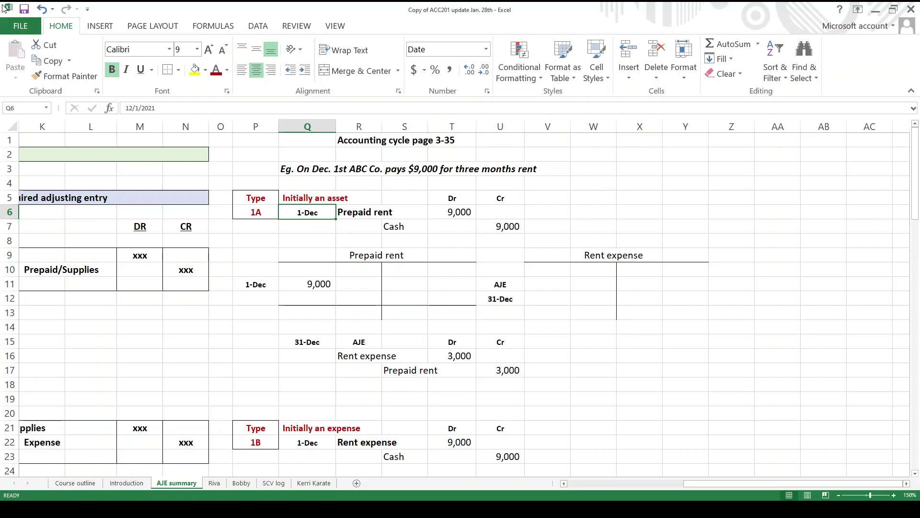
{"action": "key", "text": "Up"}
{"action": "key", "text": "Down"}
Step: Review the 1-Dec entry (9,000 Prepaid rent debit, Cash credit) and the 3,000 adjusting line
{"action": "key", "text": "Right"}
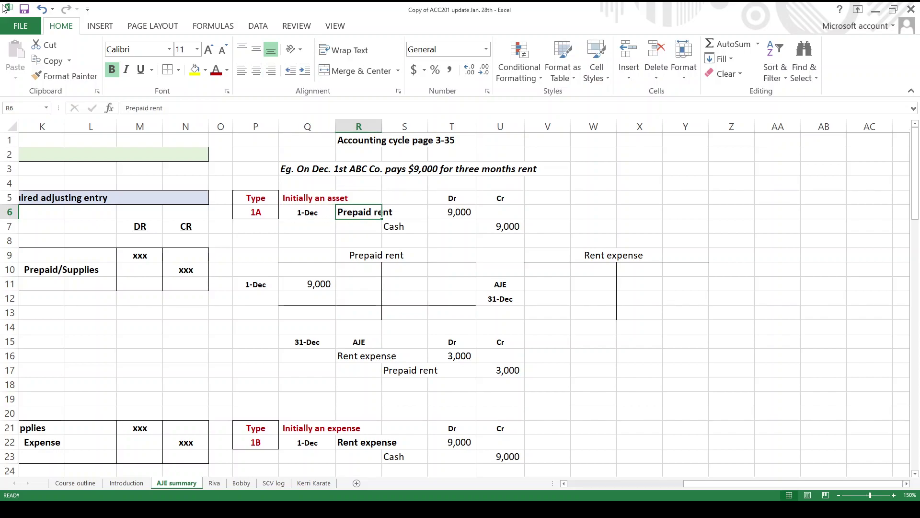
{"action": "key", "text": "Up"}
{"action": "key", "text": "Up"}
{"action": "key", "text": "Up"}
{"action": "key", "text": "Right"}
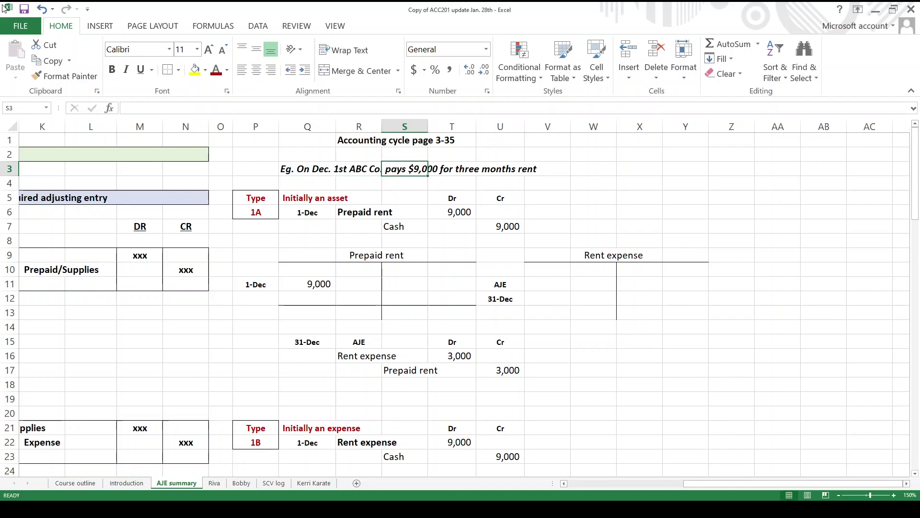
{"action": "key", "text": "Down"}
{"action": "key", "text": "Down"}
{"action": "key", "text": "Down"}
{"action": "key", "text": "Right"}
{"action": "key", "text": "Left"}
{"action": "key", "text": "Left"}
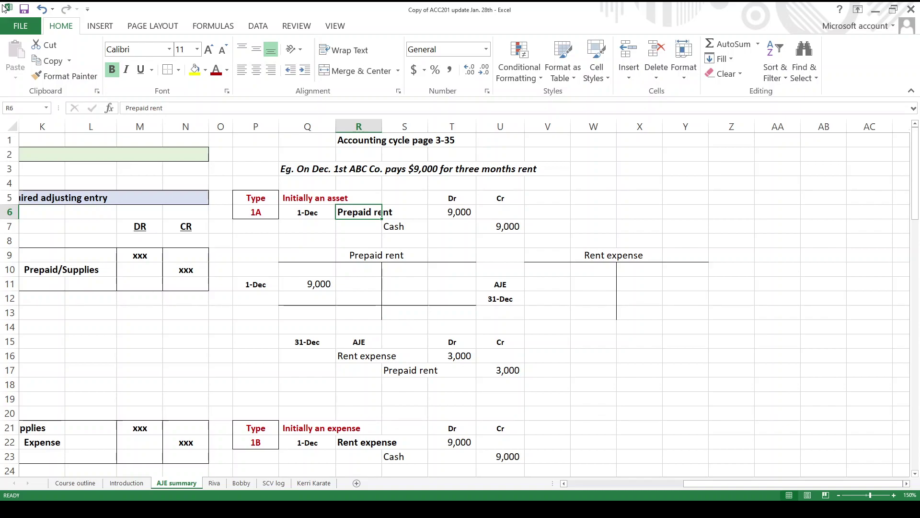
{"action": "key", "text": "Down"}
{"action": "key", "text": "Right"}
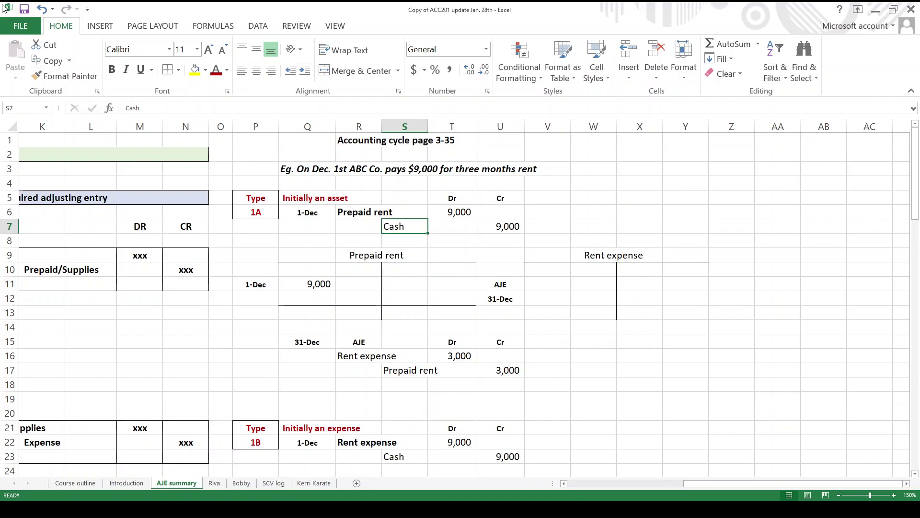
{"action": "key", "text": "Left"}
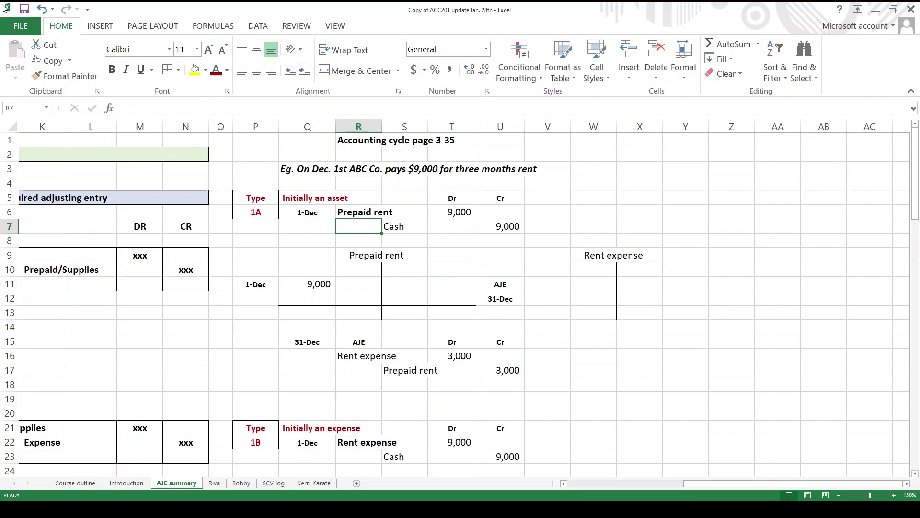
{"action": "key", "text": "Right"}
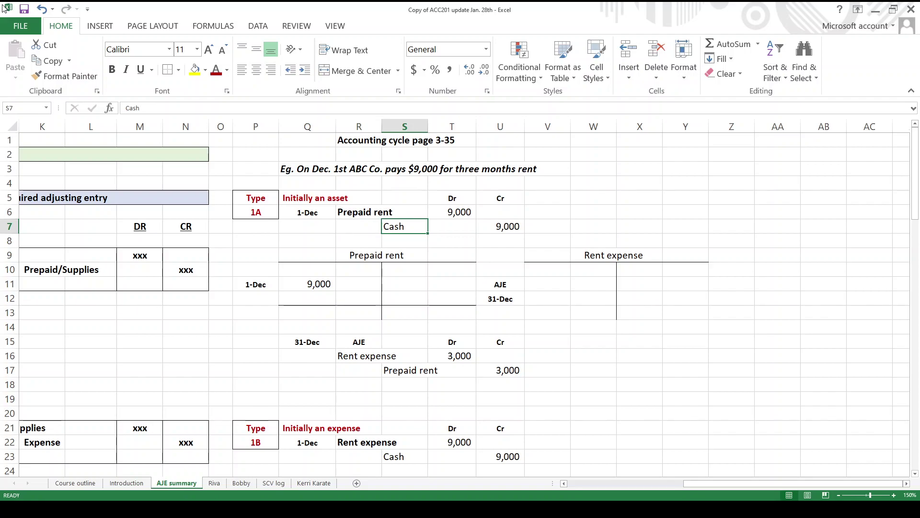
{"action": "key", "text": "Down"}
{"action": "key", "text": "Down"}
{"action": "key", "text": "Down"}
{"action": "key", "text": "Down"}
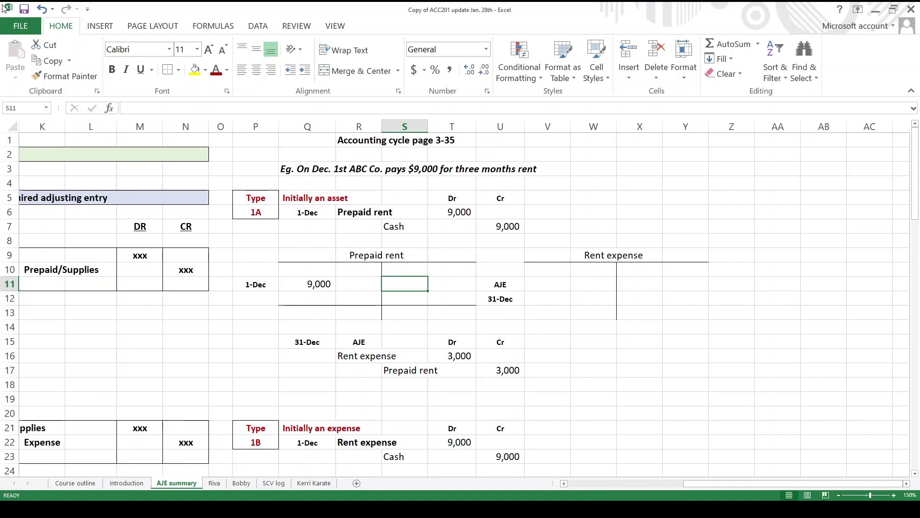
{"action": "key", "text": "Up"}
{"action": "key", "text": "Up"}
{"action": "key", "text": "Up"}
{"action": "key", "text": "Up"}
{"action": "key", "text": "Up"}
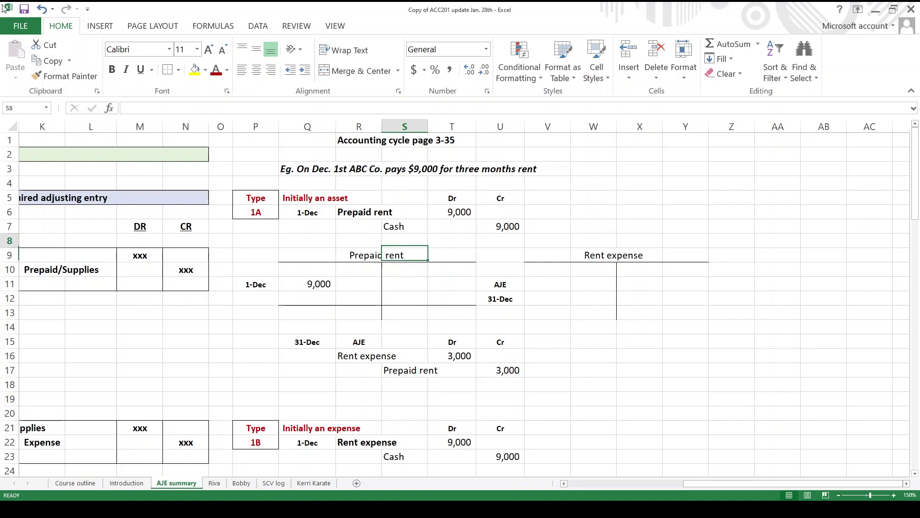
{"action": "key", "text": "Up"}
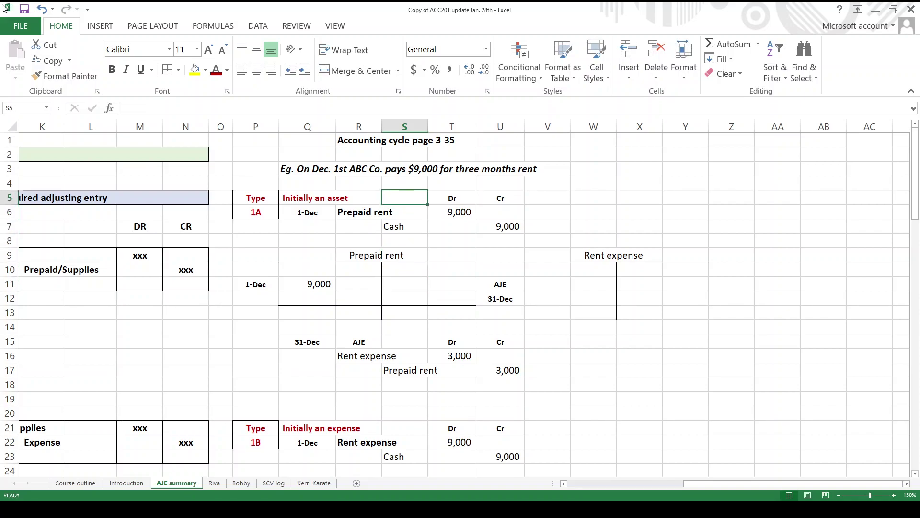
{"action": "key", "text": "Down"}
{"action": "key", "text": "Right"}
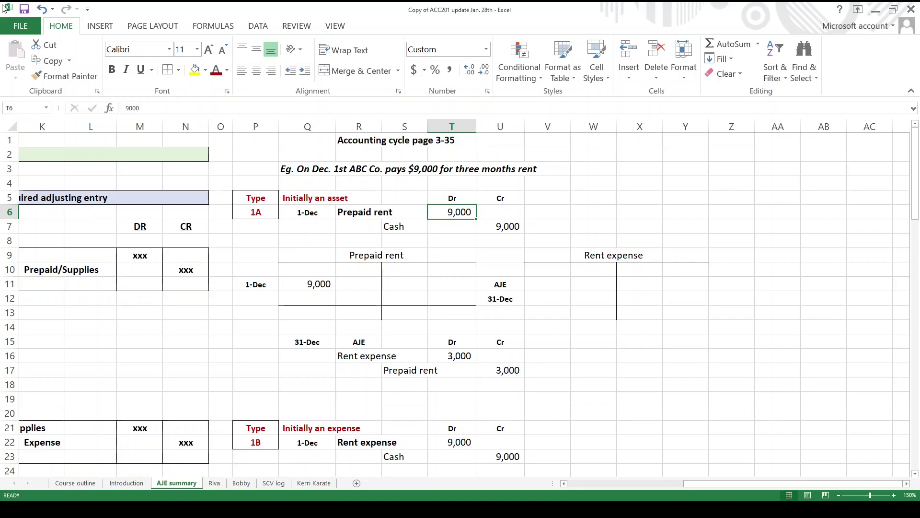
{"action": "key", "text": "Down"}
{"action": "key", "text": "Down"}
{"action": "key", "text": "Down"}
{"action": "key", "text": "Down"}
{"action": "key", "text": "Down"}
{"action": "key", "text": "Down"}
{"action": "key", "text": "Down"}
{"action": "key", "text": "Down"}
{"action": "key", "text": "Down"}
{"action": "key", "text": "Down"}
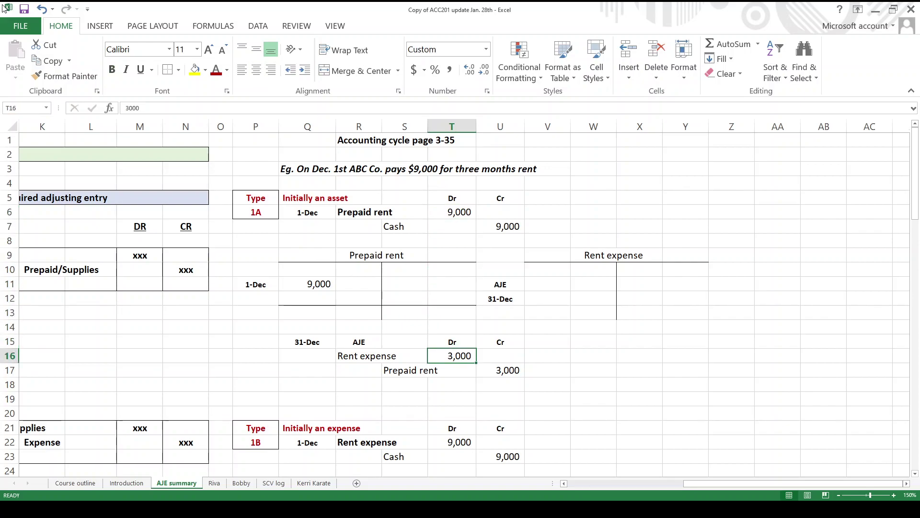
{"action": "key", "text": "Left"}
{"action": "key", "text": "Left"}
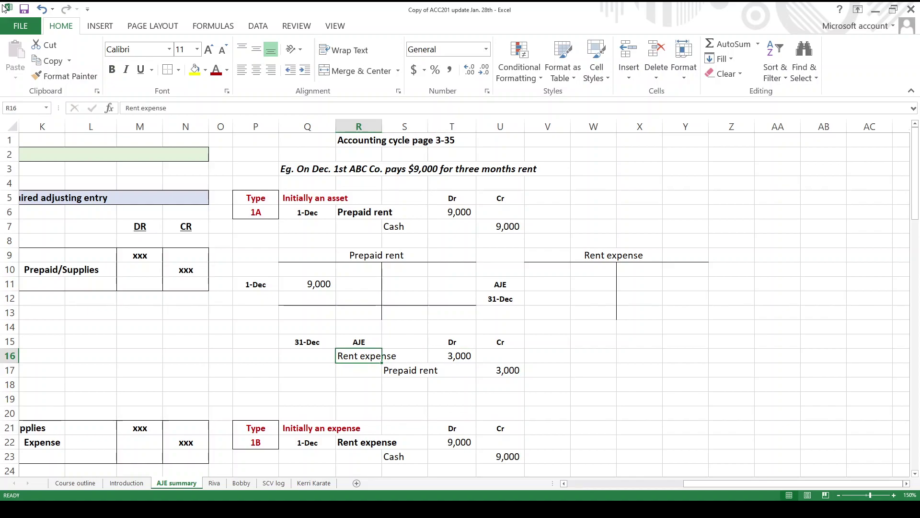
{"action": "key", "text": "Right"}
{"action": "key", "text": "Right"}
{"action": "key", "text": "Right"}
{"action": "key", "text": "Right"}
{"action": "key", "text": "Up"}
{"action": "key", "text": "Up"}
{"action": "key", "text": "Up"}
{"action": "key", "text": "Up"}
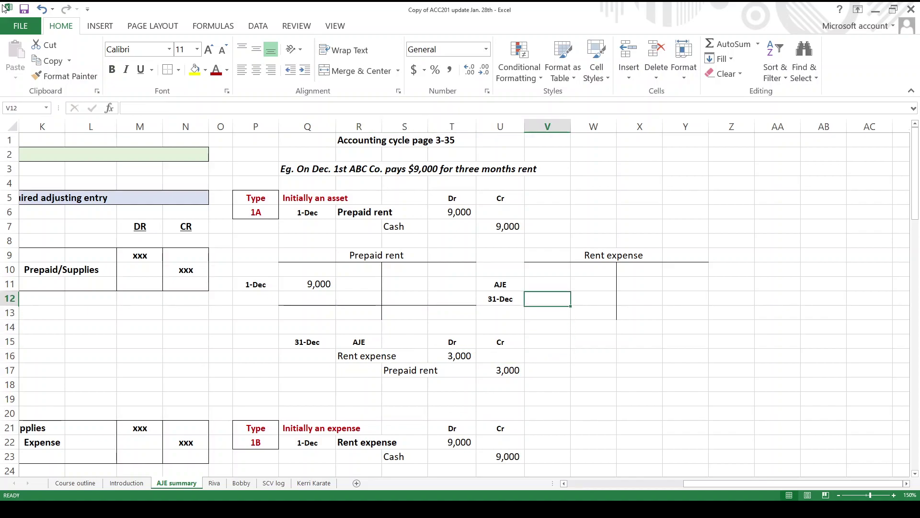
Step: Post 3000 as a Rent expense debit and a Prepaid rent credit in the T-accounts
{"action": "type", "text": "3000"}
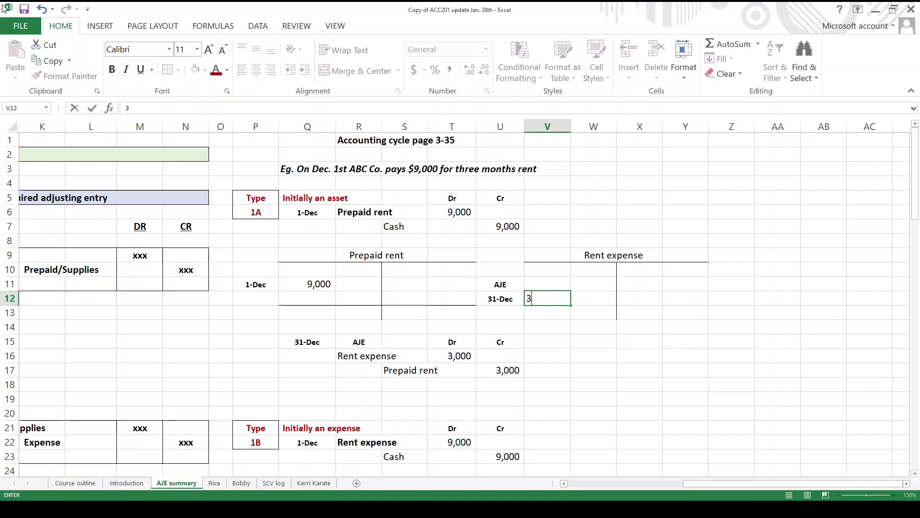
{"action": "key", "text": "Return"}
{"action": "key", "text": "Left"}
{"action": "key", "text": "Left"}
{"action": "key", "text": "Left"}
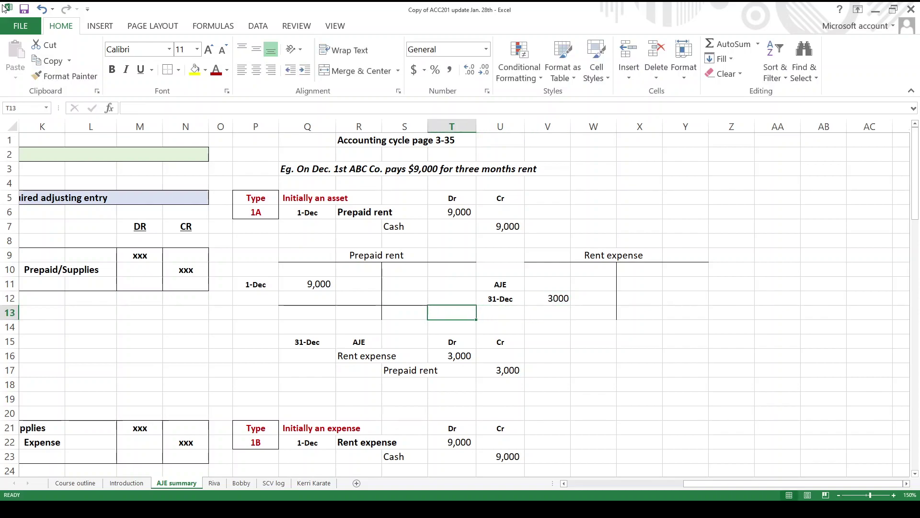
{"action": "key", "text": "Up"}
{"action": "key", "text": "Right"}
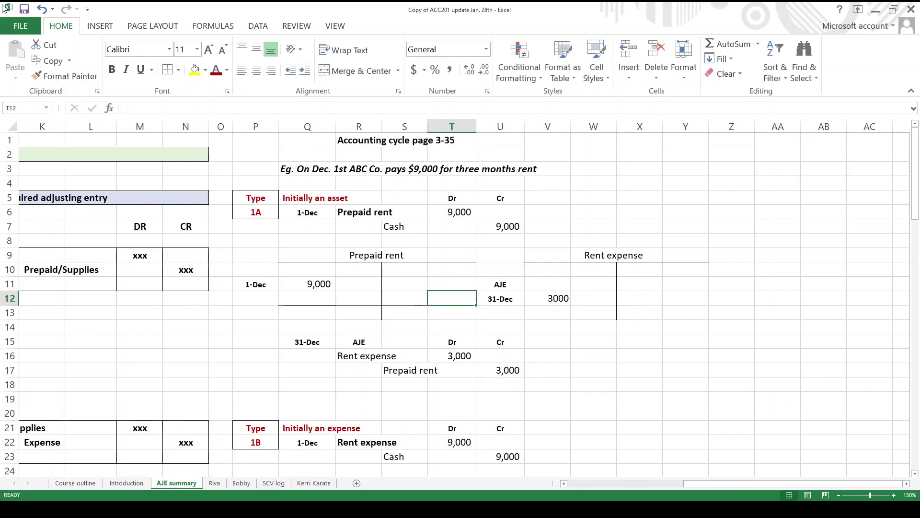
{"action": "type", "text": "3000"}
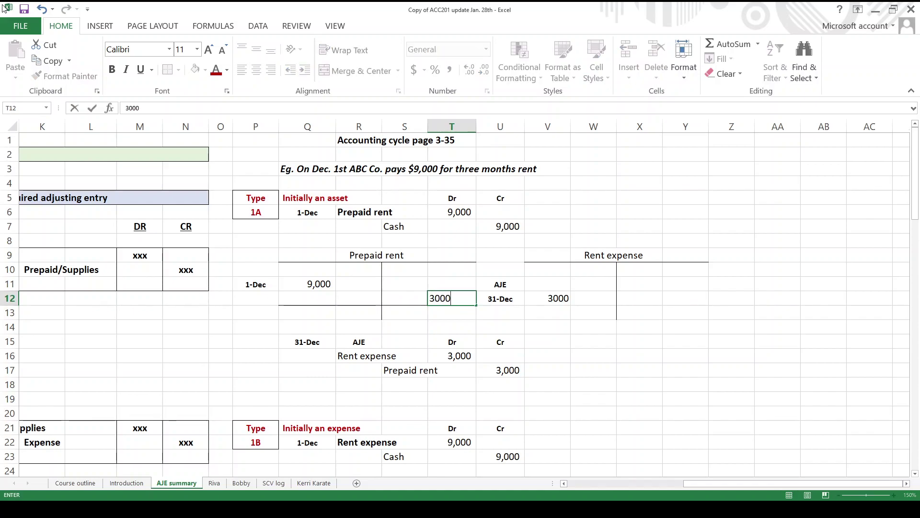
{"action": "key", "text": "Return"}
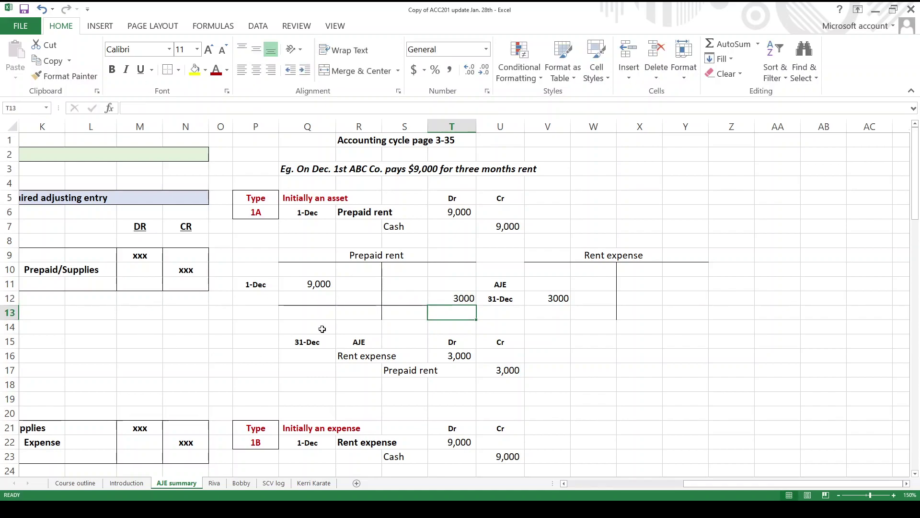
Step: Enter 6000 as the remaining balance below the Prepaid rent T-account
{"action": "left_click", "coordinate": [330, 312]}
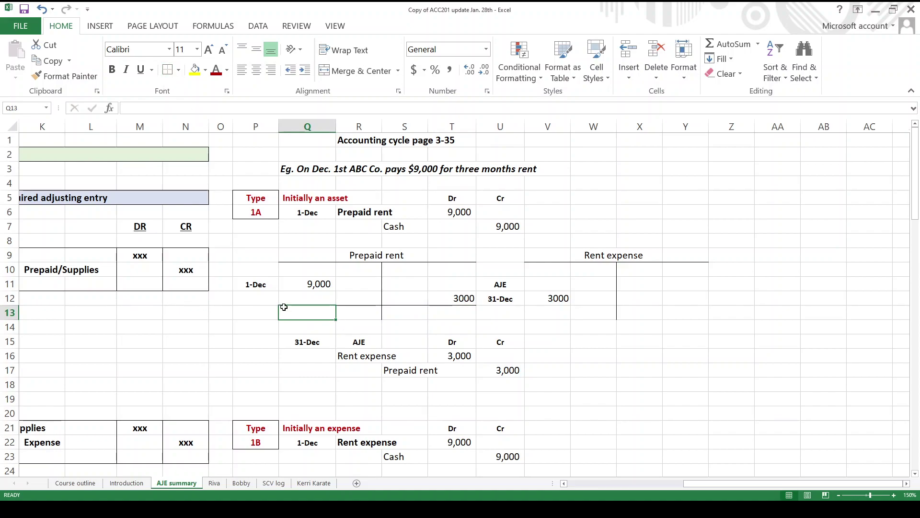
{"action": "type", "text": "6000"}
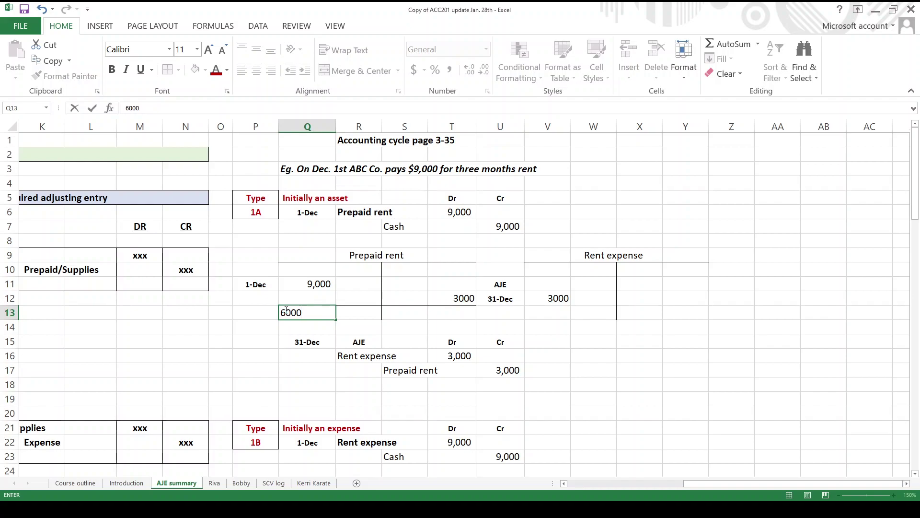
{"action": "key", "text": "ctrl+Return"}
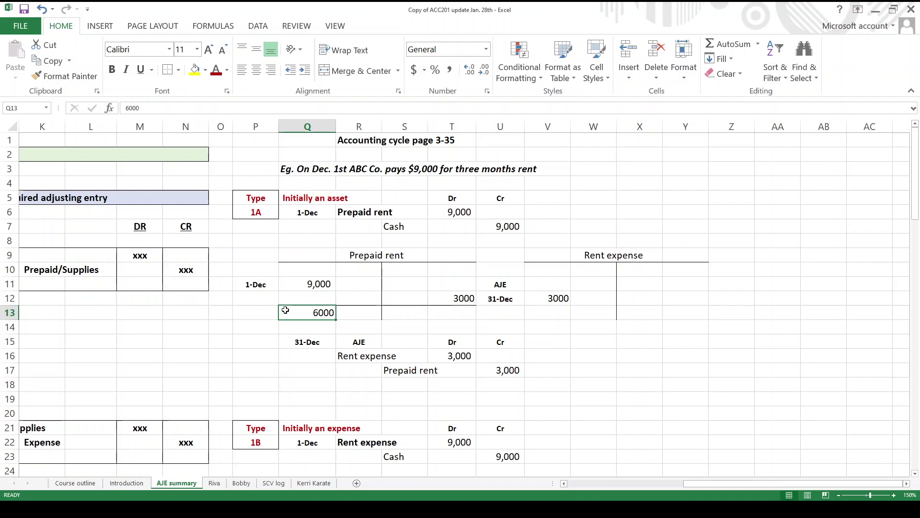
Step: Cross-check the original Prepaid rent entry and AJE lines, then scroll down to the type 1B example
{"action": "left_click", "coordinate": [352, 214]}
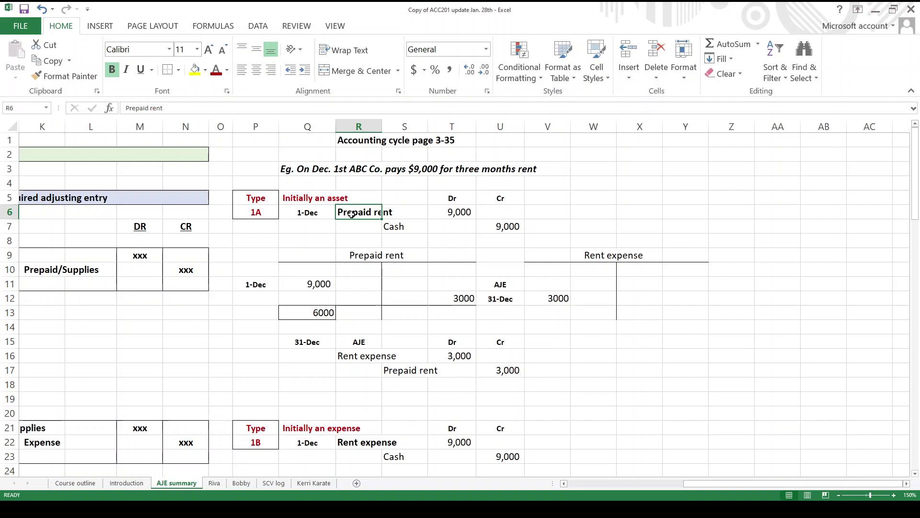
{"action": "left_click", "coordinate": [352, 355]}
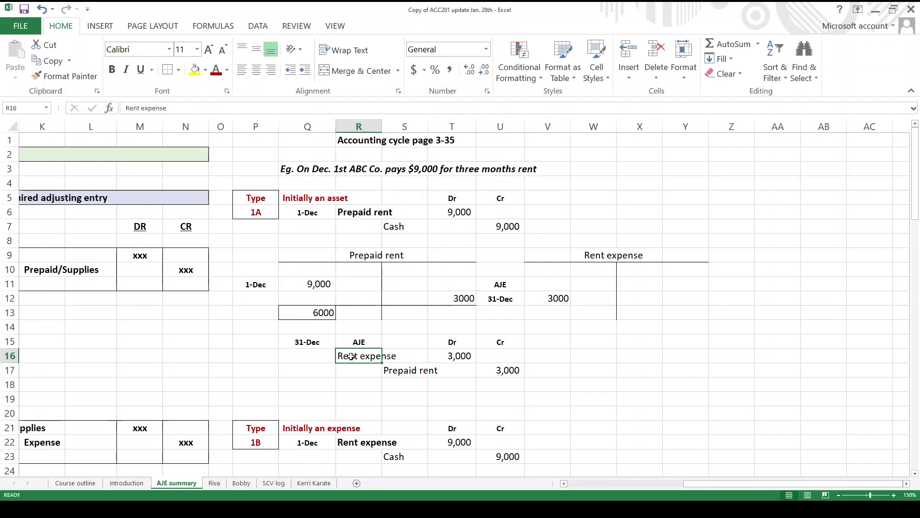
{"action": "left_click", "coordinate": [392, 368]}
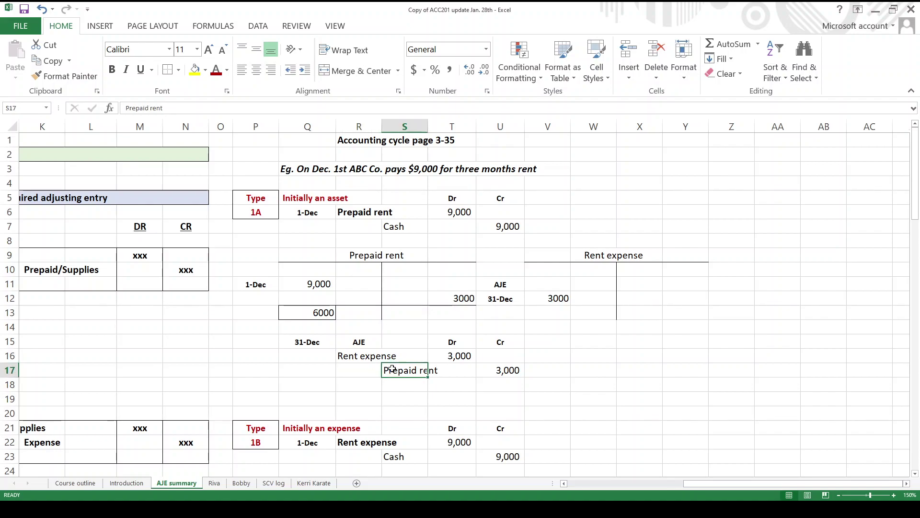
{"action": "left_click", "coordinate": [350, 359]}
{"action": "left_click", "coordinate": [412, 371]}
{"action": "left_click_drag", "start_coordinate": [264, 199], "coordinate": [267, 206]}
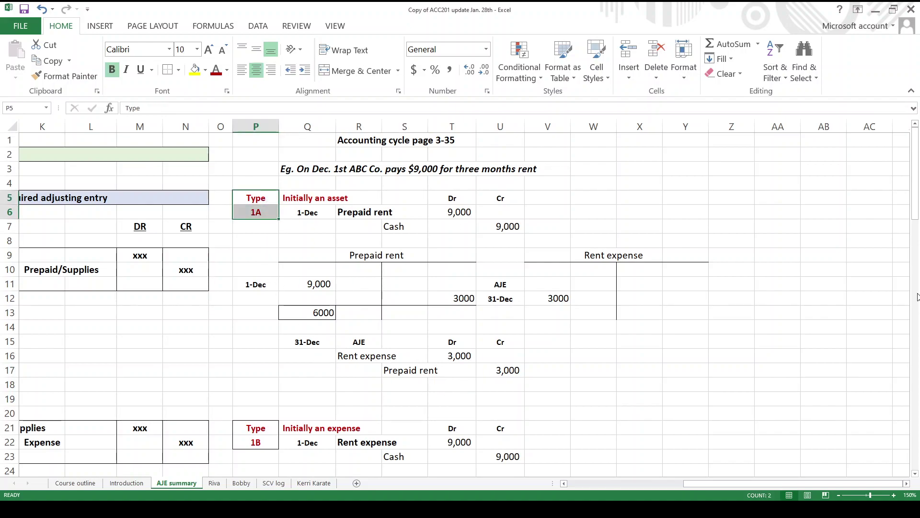
{"action": "left_click", "coordinate": [916, 474]}
{"action": "left_click", "coordinate": [916, 474]}
{"action": "left_click", "coordinate": [915, 474]}
{"action": "left_click", "coordinate": [915, 475]}
{"action": "left_click", "coordinate": [916, 474]}
{"action": "left_click_drag", "start_coordinate": [915, 474], "coordinate": [916, 475]}
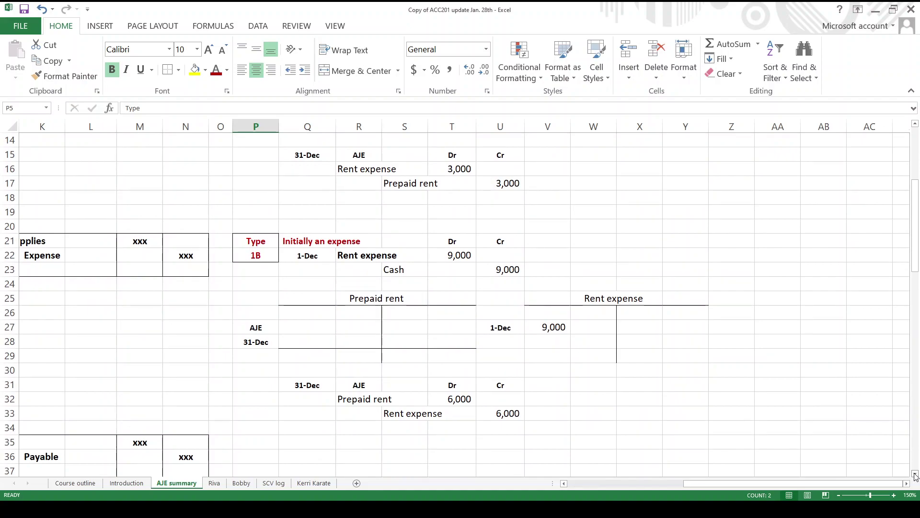
{"action": "left_click", "coordinate": [345, 257]}
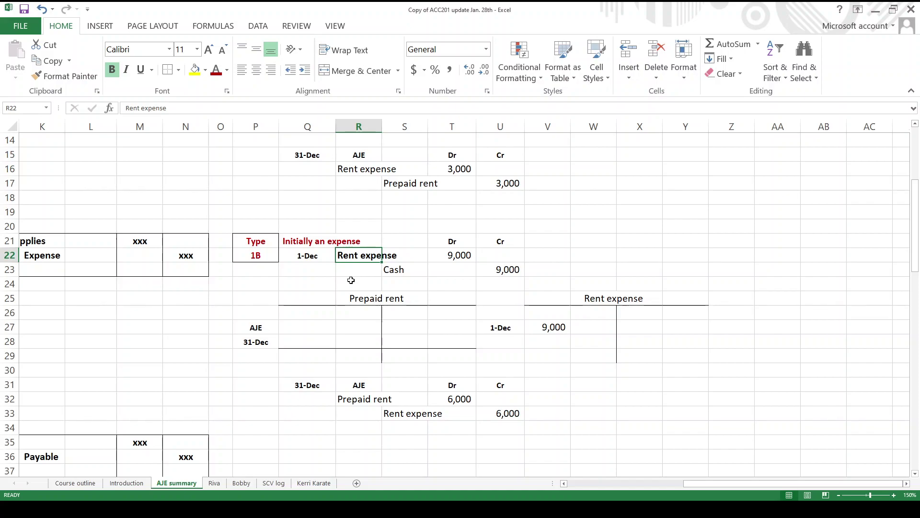
{"action": "left_click", "coordinate": [461, 257]}
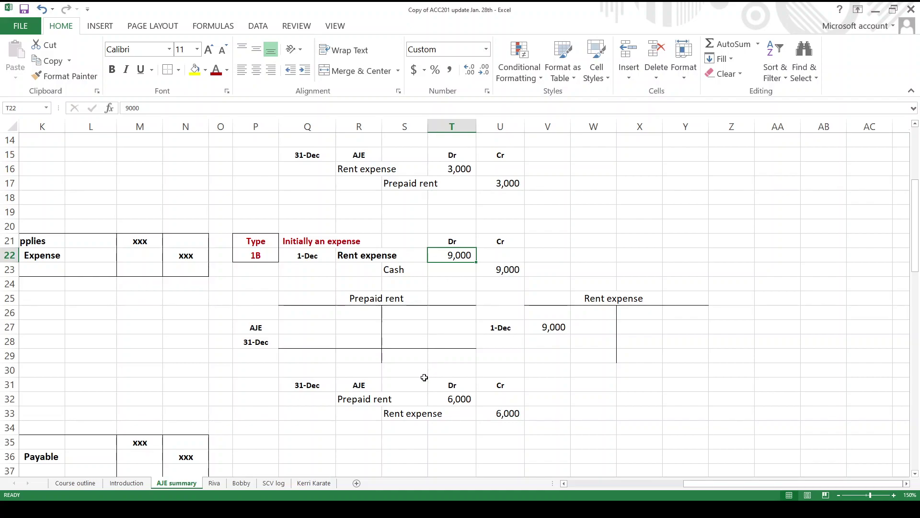
{"action": "left_click", "coordinate": [450, 395]}
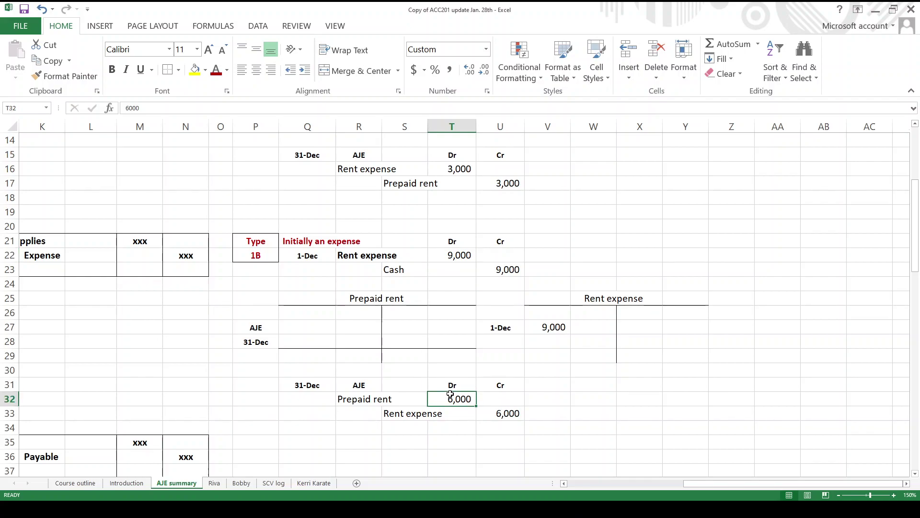
{"action": "left_click", "coordinate": [366, 405]}
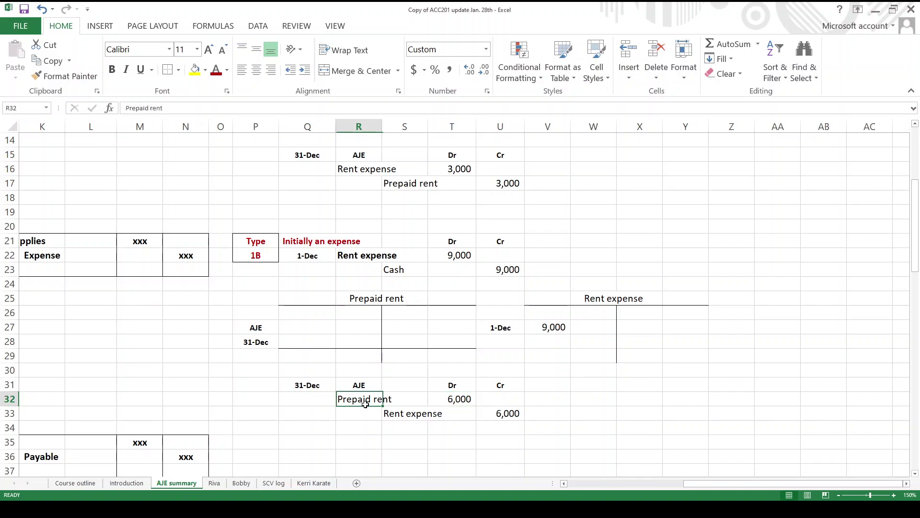
Step: Post 6,000 as the 31-Dec Prepaid rent debit and Rent expense credit
{"action": "left_click", "coordinate": [316, 343]}
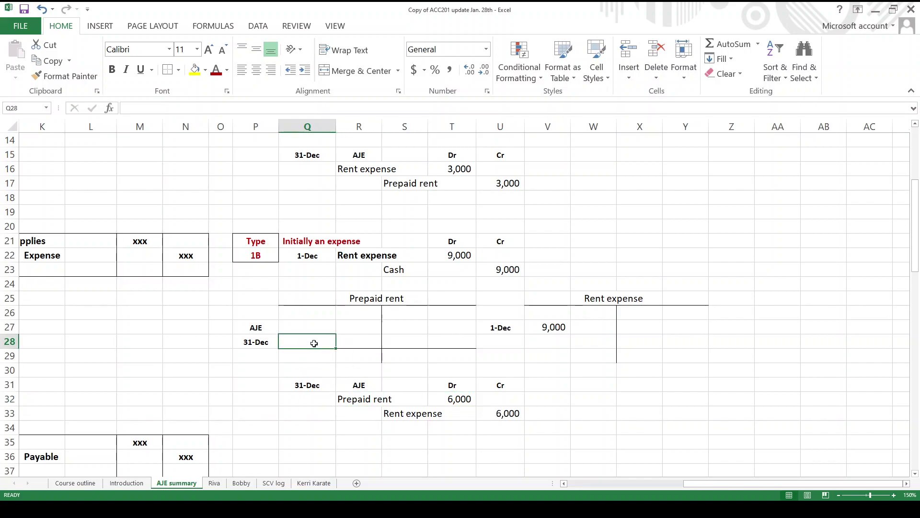
{"action": "type", "text": "6,000"}
{"action": "key", "text": "Return"}
{"action": "key", "text": "Up"}
{"action": "key", "text": "Right"}
{"action": "key", "text": "Right"}
{"action": "key", "text": "Right"}
{"action": "key", "text": "Right"}
{"action": "key", "text": "Right"}
{"action": "key", "text": "Right"}
{"action": "key", "text": "Right"}
{"action": "key", "text": "Right"}
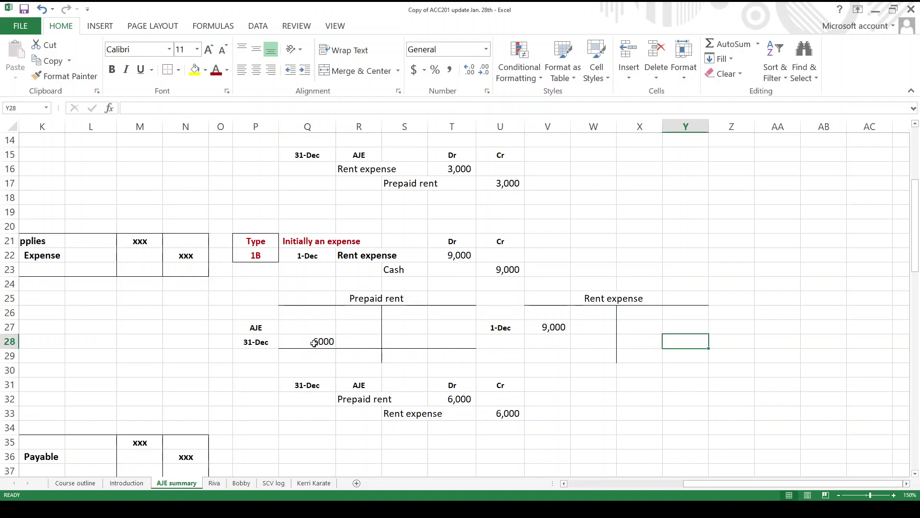
{"action": "type", "text": "6000"}
{"action": "key", "text": "Return"}
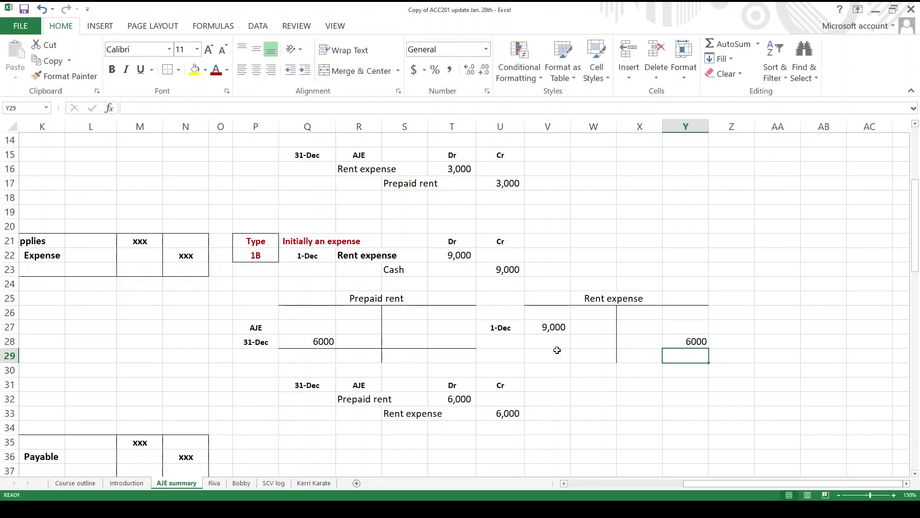
Step: Enter a 3000 Rent expense balance formatted as 3,000 with no decimals and a border
{"action": "left_click_drag", "start_coordinate": [558, 346], "coordinate": [691, 342]}
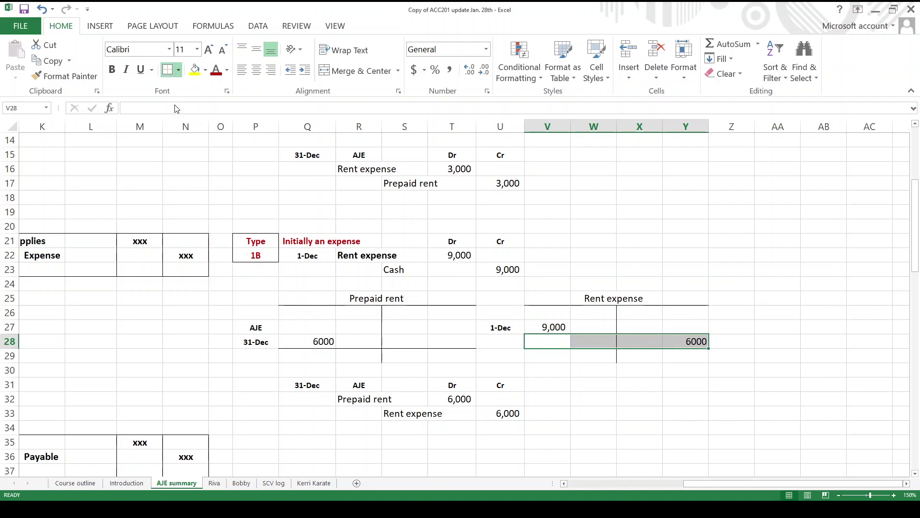
{"action": "left_click", "coordinate": [562, 357]}
{"action": "type", "text": "3000"}
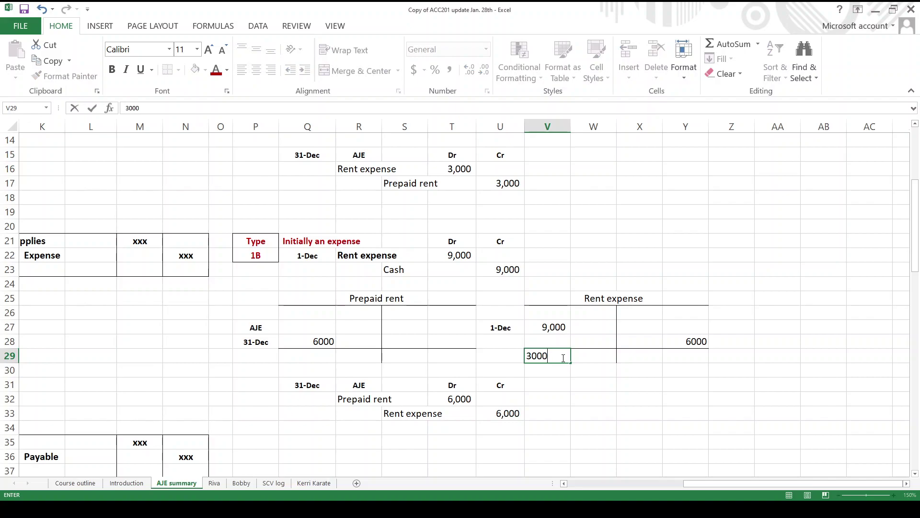
{"action": "key", "text": "Return"}
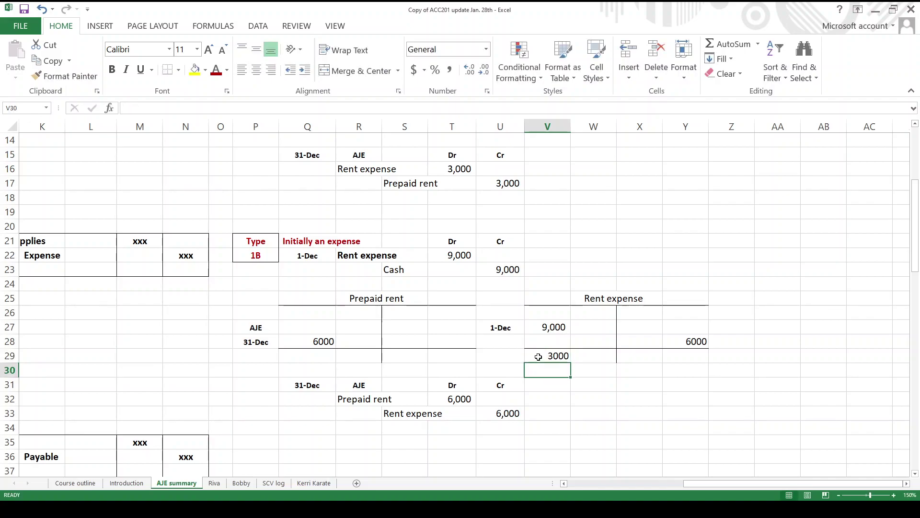
{"action": "left_click", "coordinate": [538, 356]}
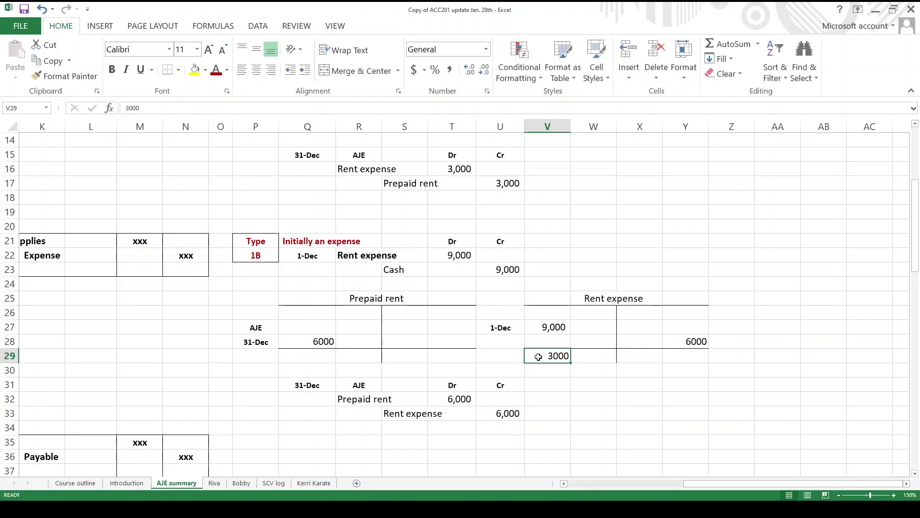
{"action": "left_click", "coordinate": [450, 71]}
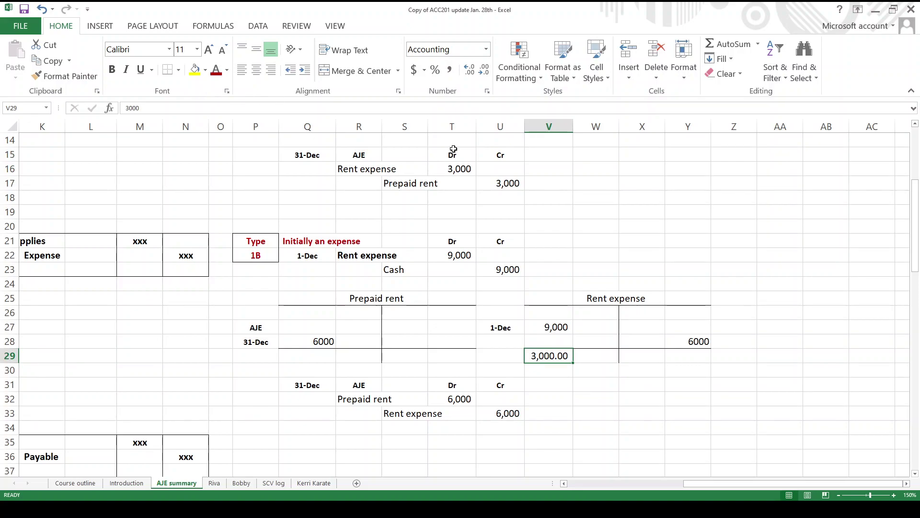
{"action": "left_click", "coordinate": [483, 70]}
{"action": "left_click", "coordinate": [484, 71]}
{"action": "left_click", "coordinate": [173, 71]}
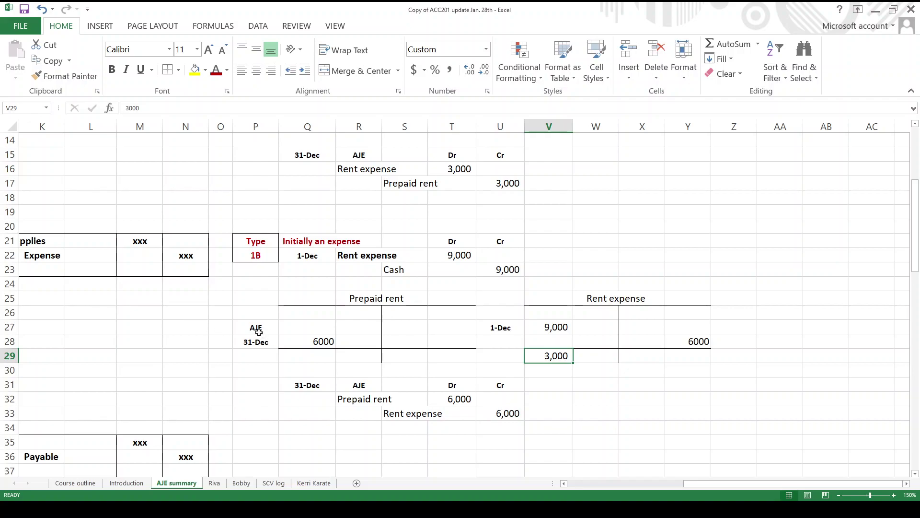
Step: Copy the AJE and 31-Dec labels beside the Rent expense T-account
{"action": "left_click_drag", "start_coordinate": [257, 330], "coordinate": [258, 342]}
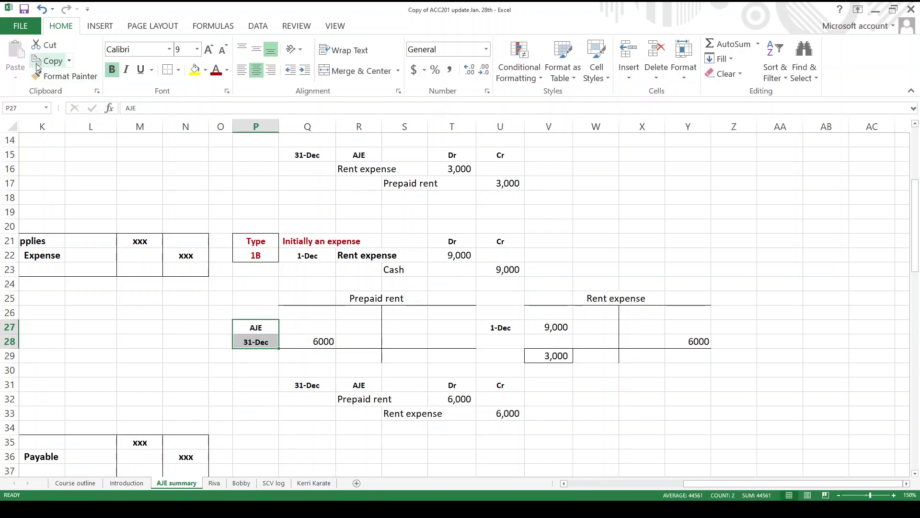
{"action": "left_click", "coordinate": [50, 61]}
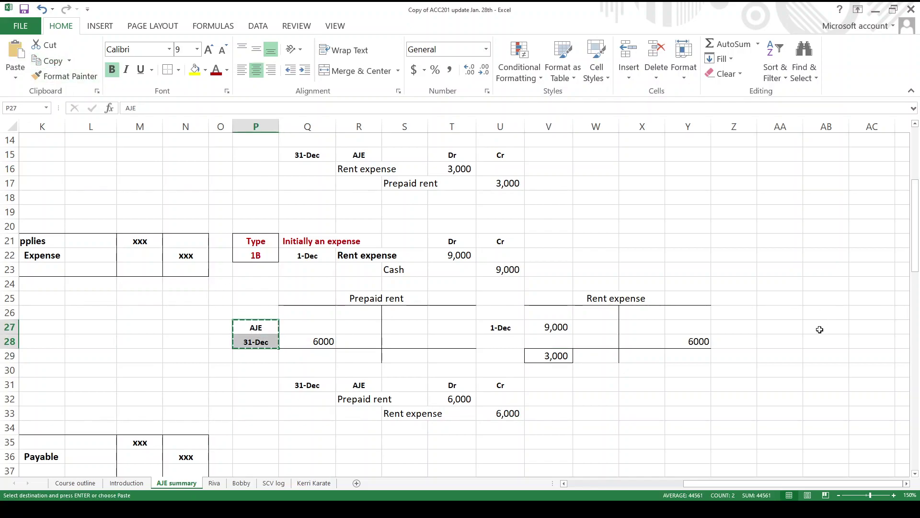
{"action": "left_click", "coordinate": [719, 327]}
{"action": "key", "text": "Return"}
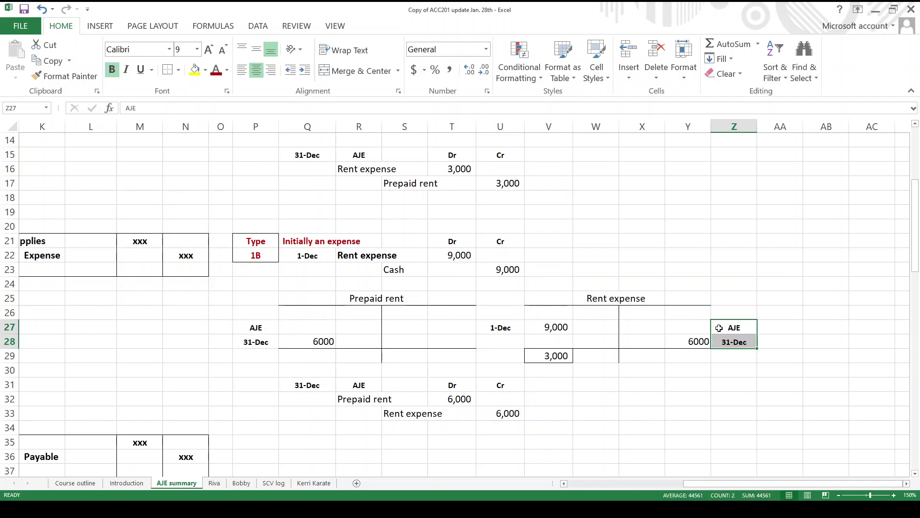
{"action": "key", "text": "Left"}
{"action": "key", "text": "Left"}
{"action": "key", "text": "Left"}
{"action": "key", "text": "Left"}
{"action": "key", "text": "Down"}
{"action": "key", "text": "Down"}
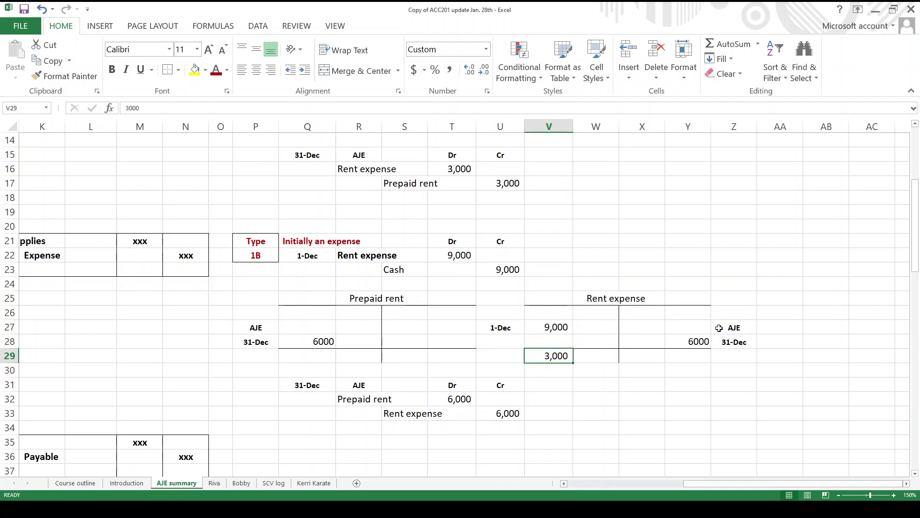
Step: Enter a 6000 Prepaid rent balance formatted as 6,000 without decimals in a box border
{"action": "key", "text": "Left"}
{"action": "key", "text": "Left"}
{"action": "key", "text": "Left"}
{"action": "key", "text": "Left"}
{"action": "key", "text": "Left"}
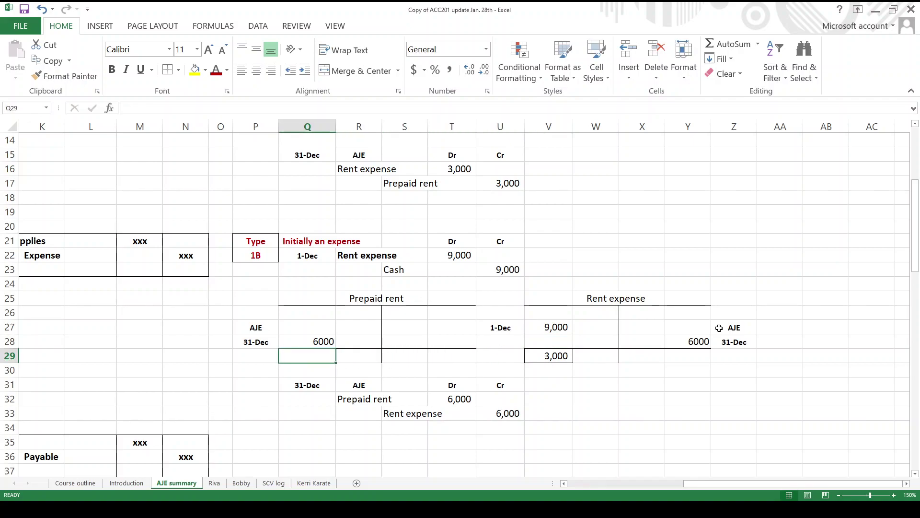
{"action": "type", "text": "6000"}
{"action": "left_click", "coordinate": [448, 71]}
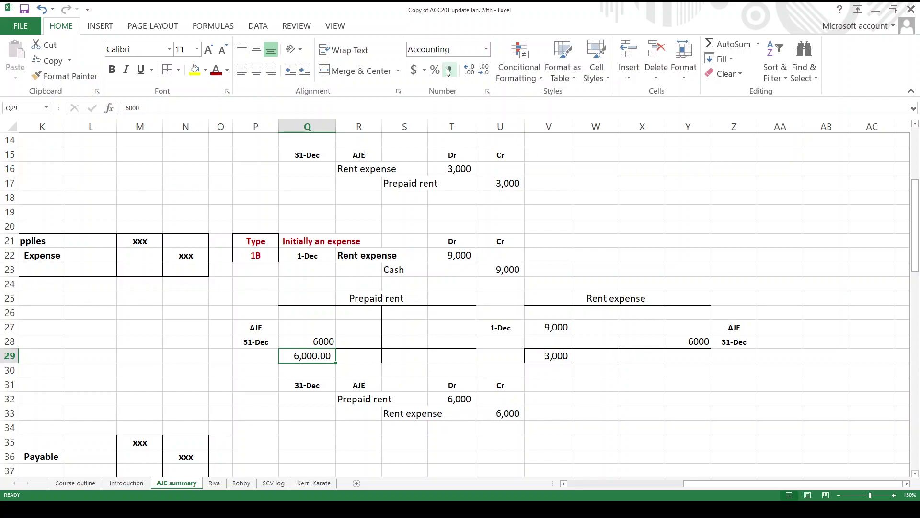
{"action": "left_click", "coordinate": [490, 73]}
{"action": "left_click", "coordinate": [490, 73]}
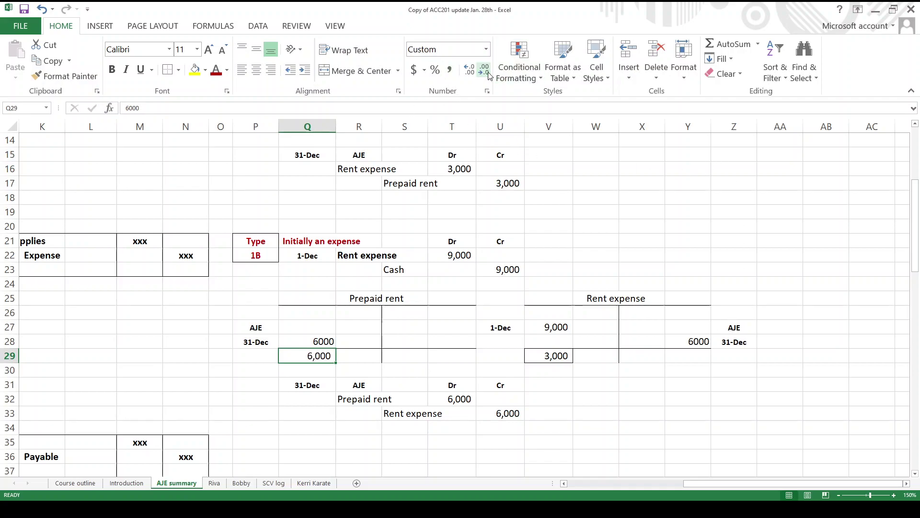
{"action": "left_click", "coordinate": [169, 71]}
{"action": "left_click", "coordinate": [257, 406]}
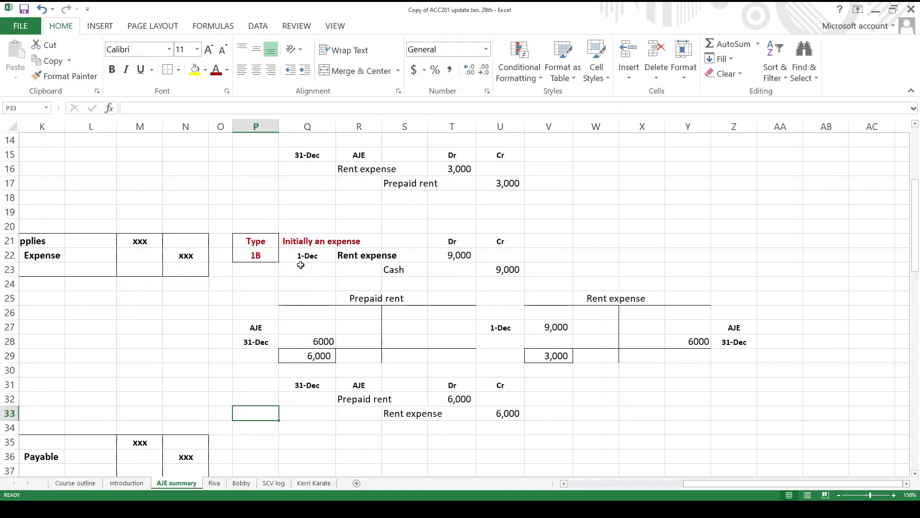
{"action": "left_click_drag", "start_coordinate": [301, 240], "coordinate": [470, 283]}
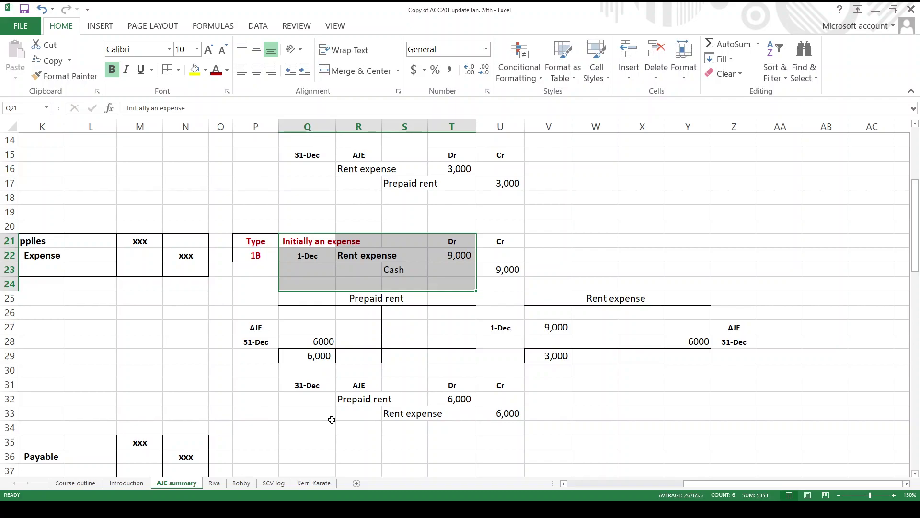
{"action": "key", "text": "Left"}
{"action": "key", "text": "Down"}
{"action": "key", "text": "Down"}
{"action": "key", "text": "Down"}
{"action": "key", "text": "Down"}
{"action": "key", "text": "Down"}
{"action": "key", "text": "Down"}
{"action": "key", "text": "Down"}
{"action": "key", "text": "Down"}
{"action": "key", "text": "Down"}
{"action": "key", "text": "Down"}
{"action": "key", "text": "Down"}
{"action": "key", "text": "Down"}
{"action": "key", "text": "Down"}
{"action": "key", "text": "Down"}
{"action": "key", "text": "Left"}
{"action": "key", "text": "Left"}
{"action": "key", "text": "Home"}
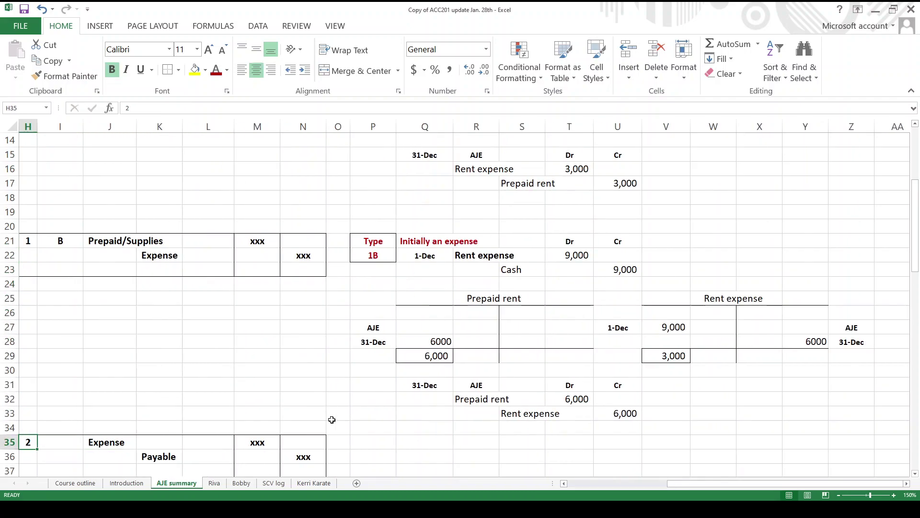
{"action": "key", "text": "Down"}
{"action": "key", "text": "Down"}
{"action": "key", "text": "Down"}
{"action": "key", "text": "Down"}
{"action": "key", "text": "Down"}
{"action": "key", "text": "Down"}
{"action": "key", "text": "Down"}
{"action": "key", "text": "Down"}
{"action": "key", "text": "Down"}
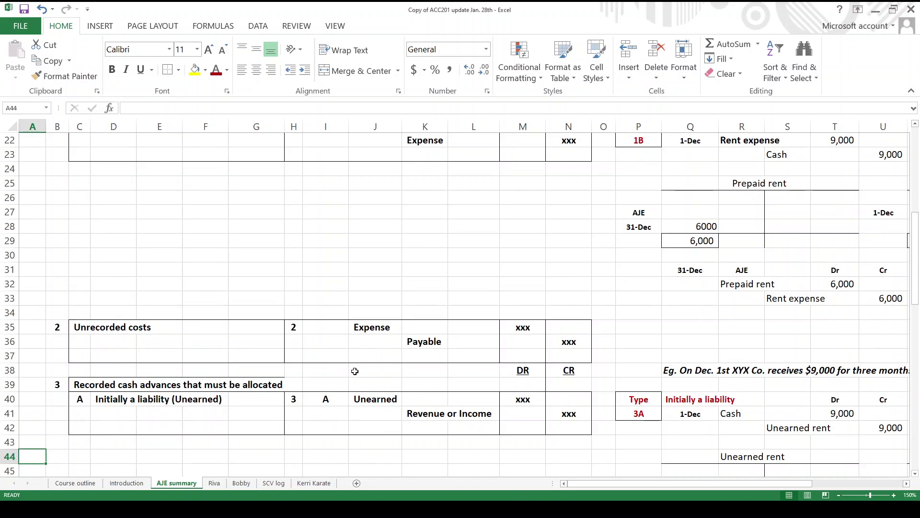
{"action": "left_click_drag", "start_coordinate": [357, 371], "coordinate": [364, 384]}
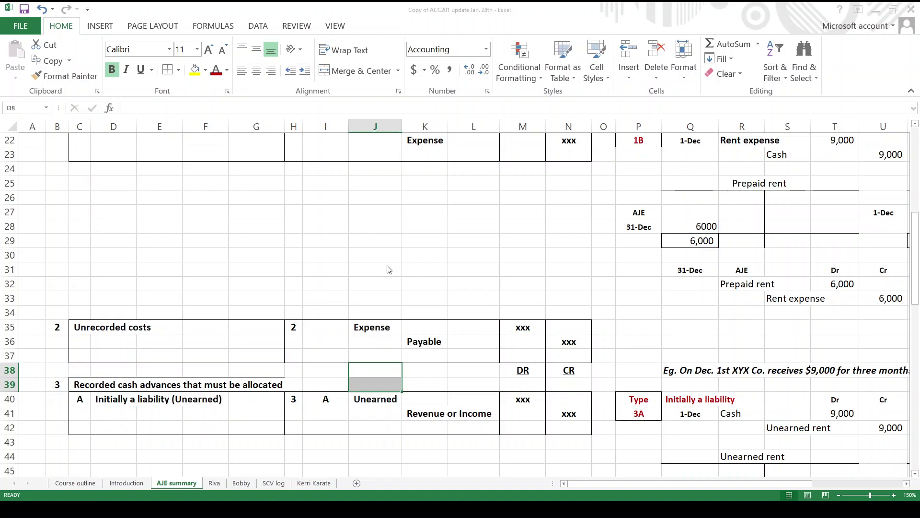
Step: Insert two entire blank rows above the DR/CR header with Alt+I, R
{"action": "key", "text": "alt+i"}
{"action": "key", "text": "r"}
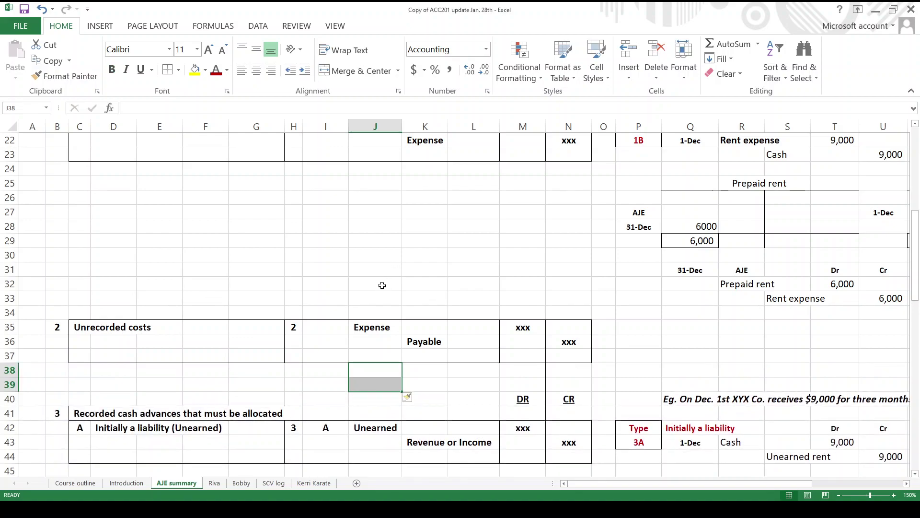
{"action": "left_click", "coordinate": [371, 415]}
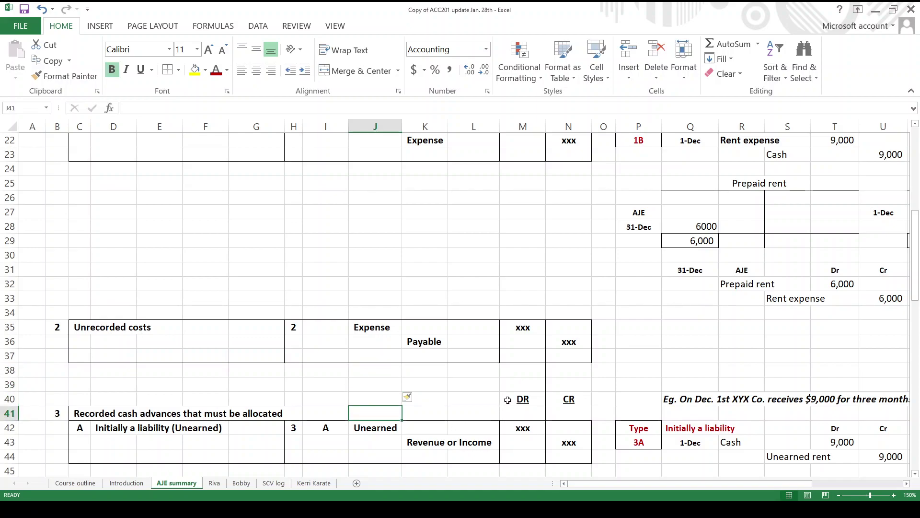
Step: Review the Unrecorded costs entry's Expense debit and Payable credit lines
{"action": "key", "text": "Up"}
{"action": "key", "text": "Up"}
{"action": "key", "text": "Up"}
{"action": "key", "text": "Up"}
{"action": "key", "text": "Up"}
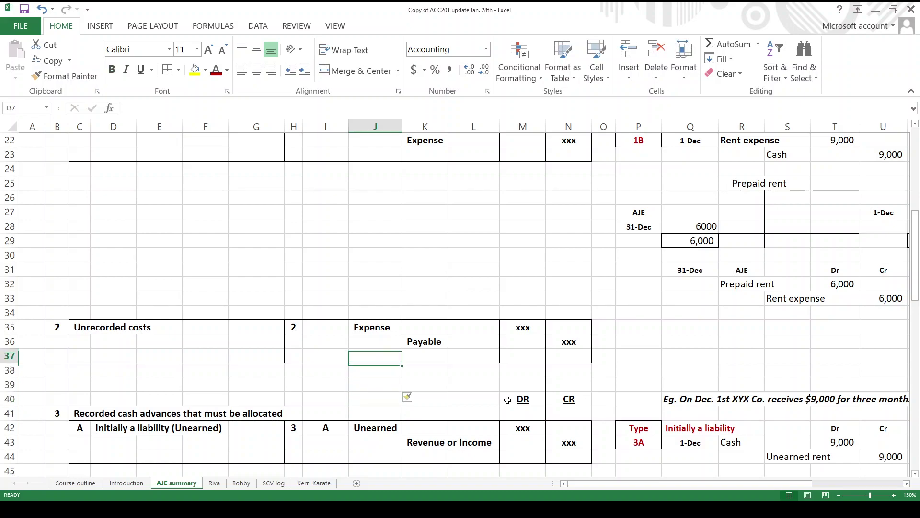
{"action": "key", "text": "Up"}
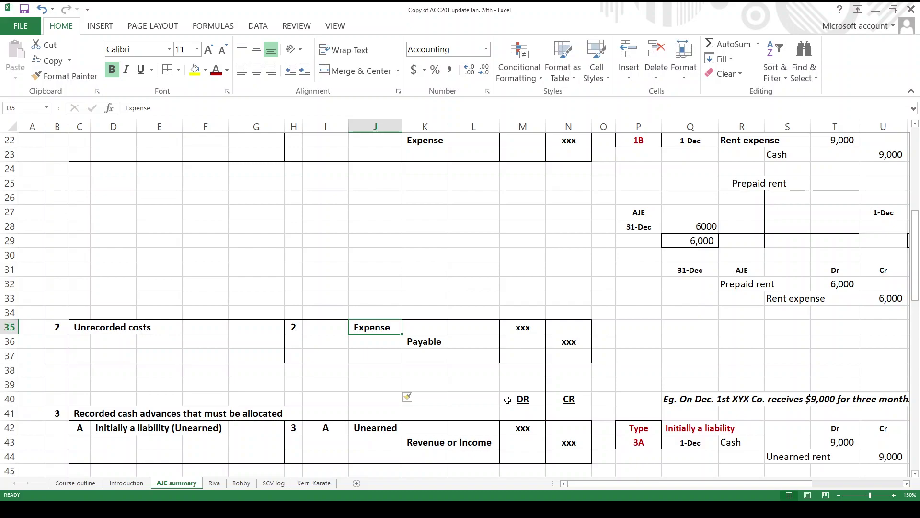
{"action": "key", "text": "Right"}
{"action": "key", "text": "Right"}
{"action": "key", "text": "Right"}
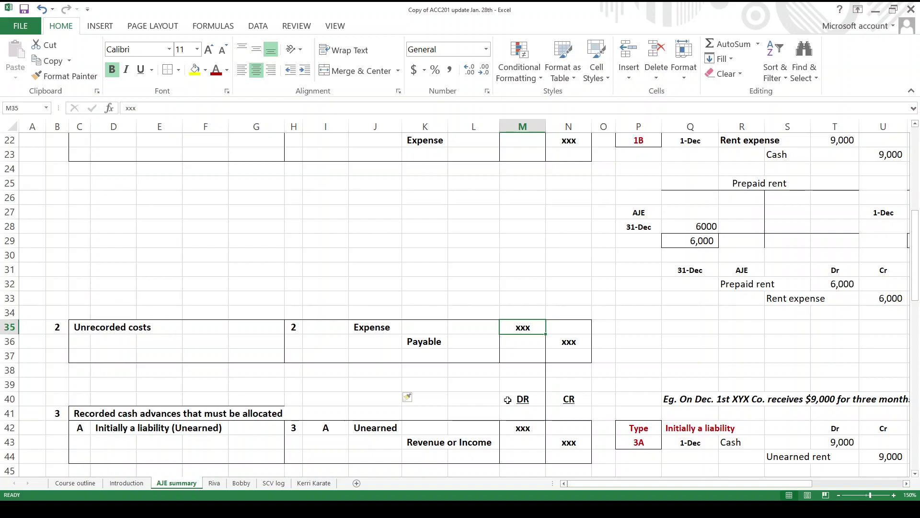
{"action": "key", "text": "Left"}
{"action": "key", "text": "Left"}
{"action": "key", "text": "Left"}
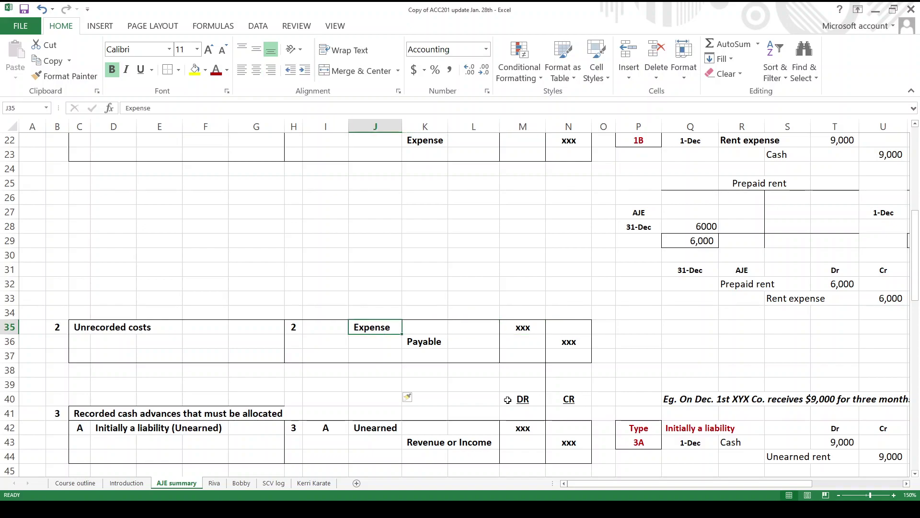
{"action": "key", "text": "Right"}
{"action": "key", "text": "Down"}
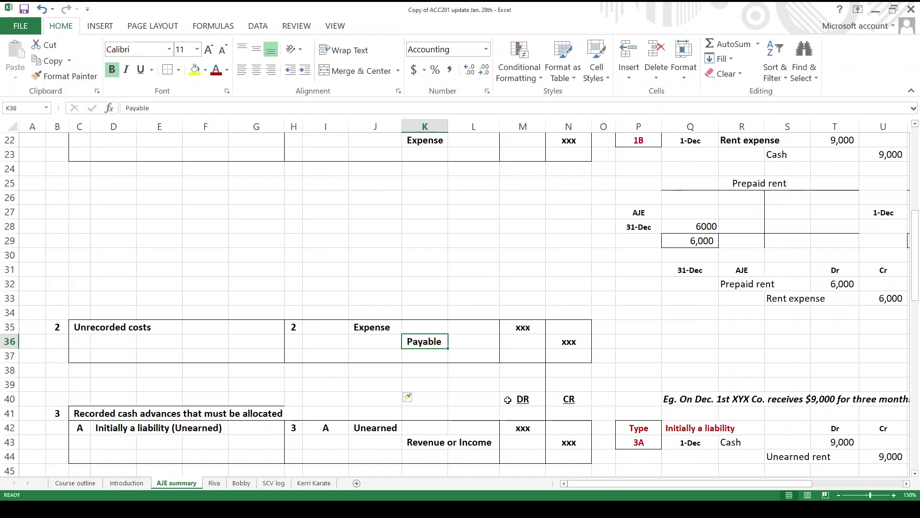
{"action": "key", "text": "Left"}
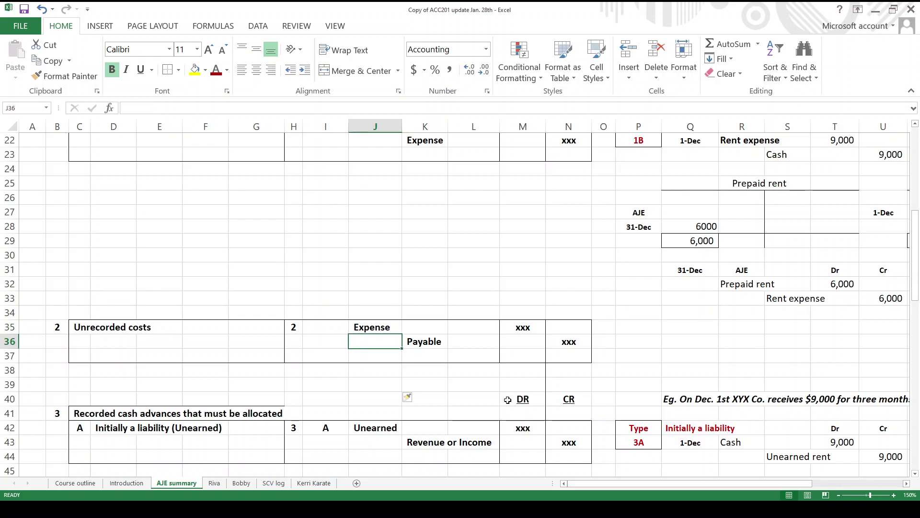
{"action": "key", "text": "Up"}
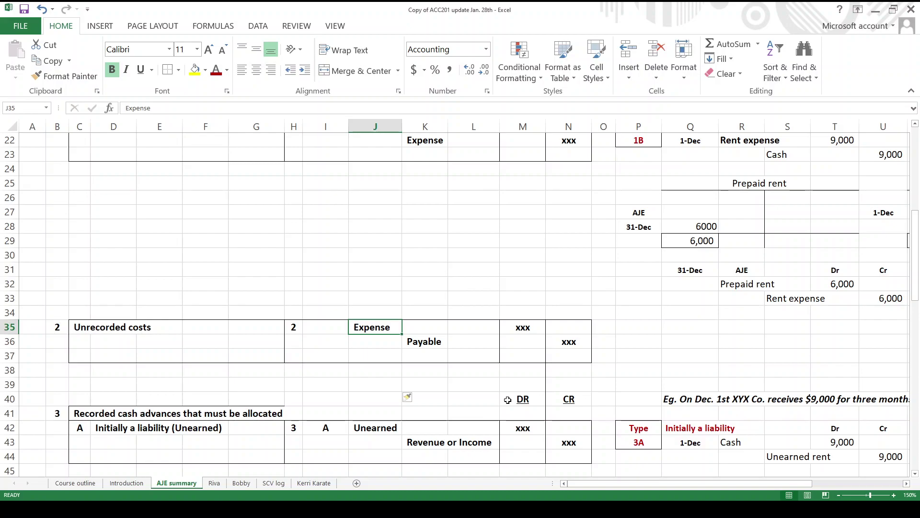
{"action": "key", "text": "Down"}
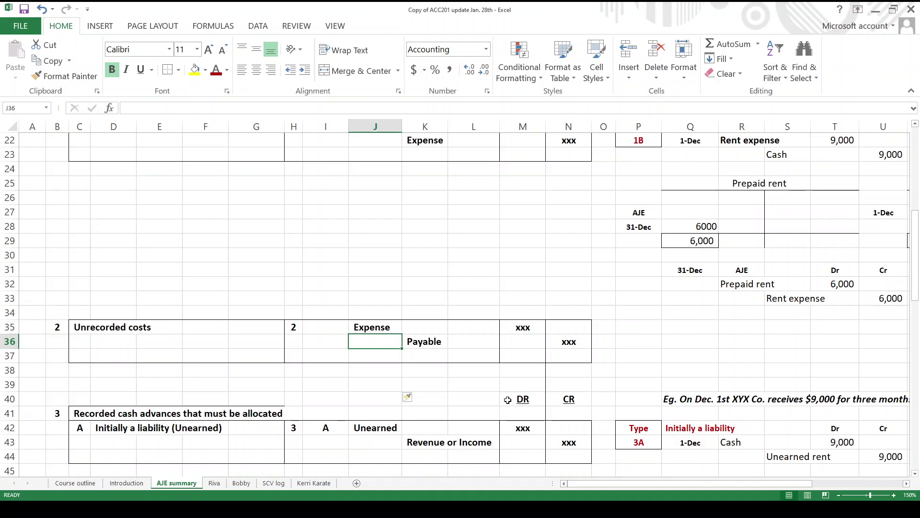
{"action": "key", "text": "Up"}
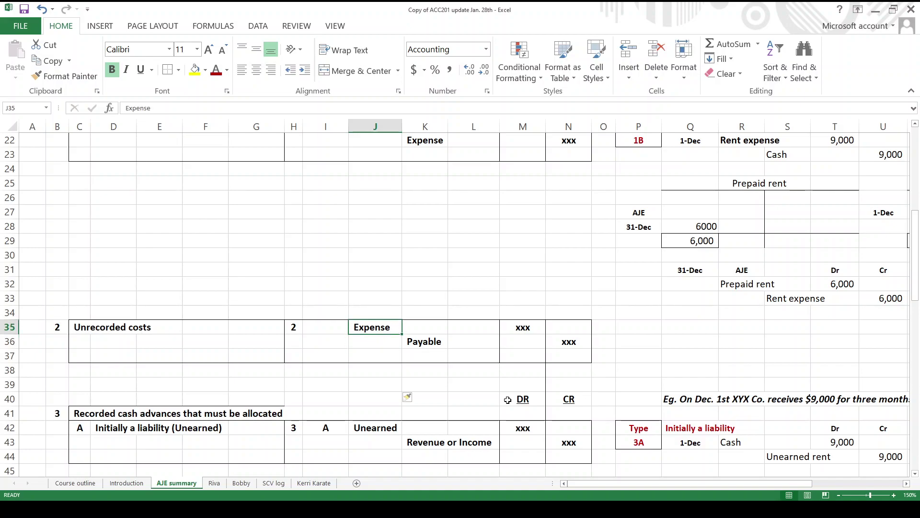
{"action": "key", "text": "Right"}
{"action": "key", "text": "Down"}
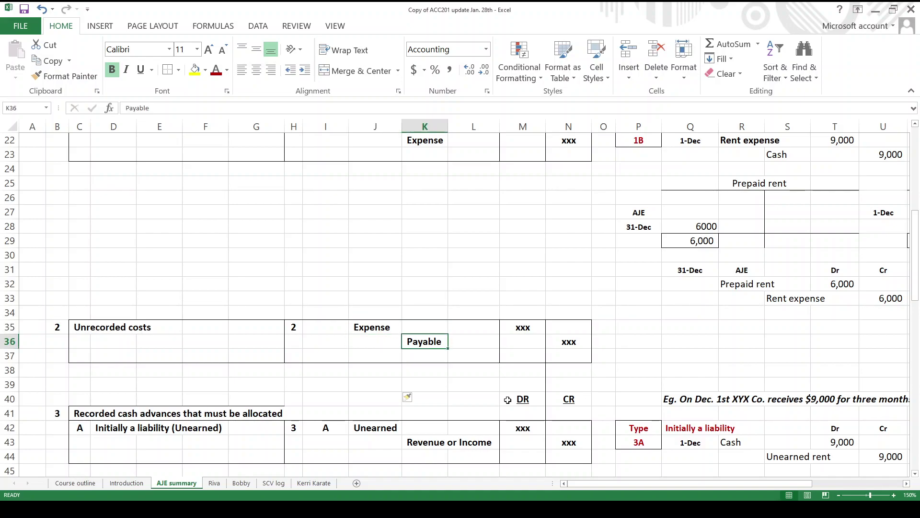
{"action": "key", "text": "Down"}
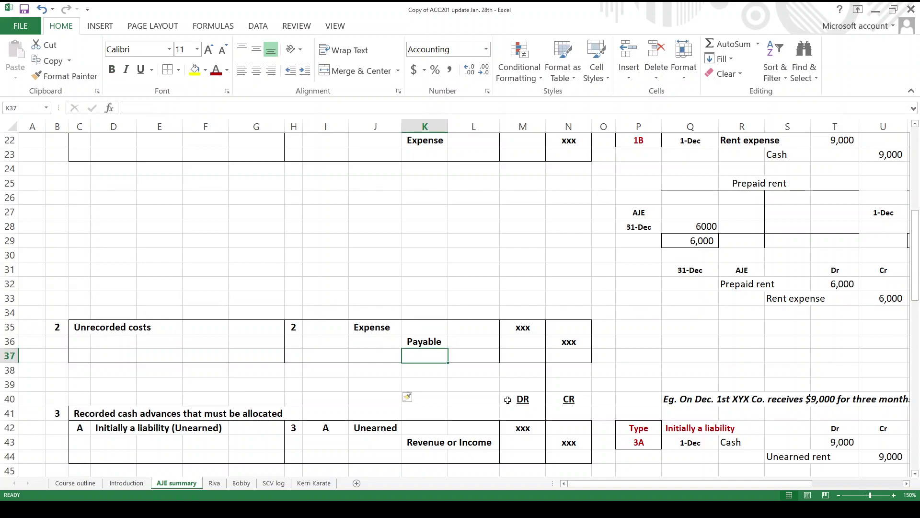
{"action": "key", "text": "Left"}
{"action": "key", "text": "Up"}
{"action": "key", "text": "Up"}
{"action": "key", "text": "Left"}
{"action": "key", "text": "Left"}
{"action": "key", "text": "Left"}
{"action": "key", "text": "Left"}
{"action": "key", "text": "Left"}
{"action": "key", "text": "Left"}
{"action": "key", "text": "Left"}
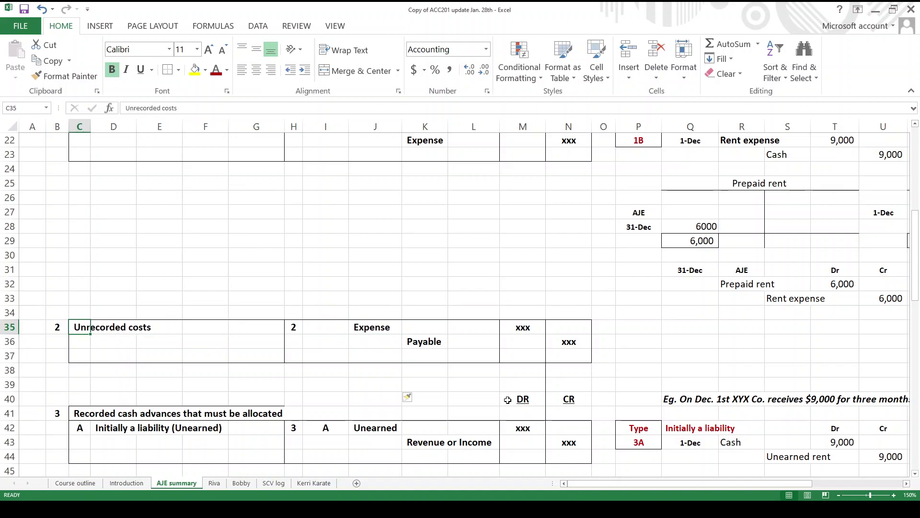
{"action": "key", "text": "Right"}
{"action": "key", "text": "Right"}
{"action": "key", "text": "Right"}
{"action": "key", "text": "Right"}
{"action": "key", "text": "Right"}
{"action": "key", "text": "Right"}
{"action": "key", "text": "Right"}
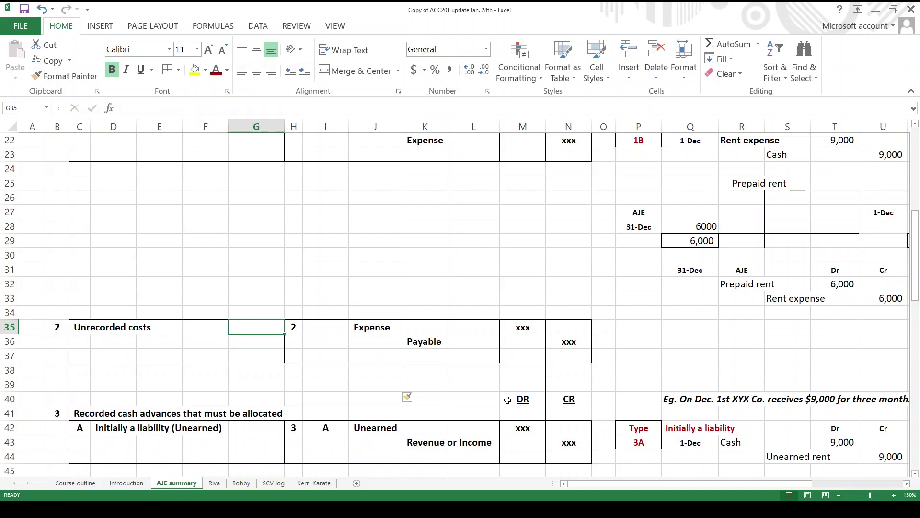
{"action": "key", "text": "Down"}
{"action": "key", "text": "Right"}
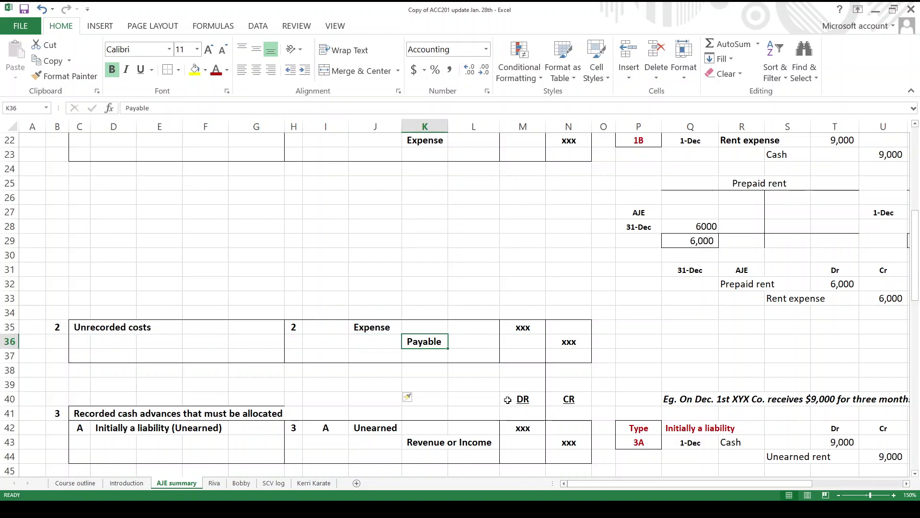
{"action": "key", "text": "Down"}
{"action": "key", "text": "Down"}
{"action": "key", "text": "Down"}
{"action": "key", "text": "Down"}
{"action": "key", "text": "Down"}
{"action": "key", "text": "Down"}
{"action": "key", "text": "Down"}
{"action": "key", "text": "Down"}
{"action": "key", "text": "Down"}
{"action": "key", "text": "Down"}
{"action": "key", "text": "Down"}
{"action": "key", "text": "Down"}
{"action": "key", "text": "Down"}
{"action": "key", "text": "Down"}
{"action": "key", "text": "Down"}
{"action": "key", "text": "Down"}
{"action": "key", "text": "Down"}
{"action": "key", "text": "Down"}
{"action": "key", "text": "Down"}
{"action": "key", "text": "Down"}
{"action": "key", "text": "Down"}
{"action": "key", "text": "Down"}
{"action": "key", "text": "Down"}
{"action": "key", "text": "Down"}
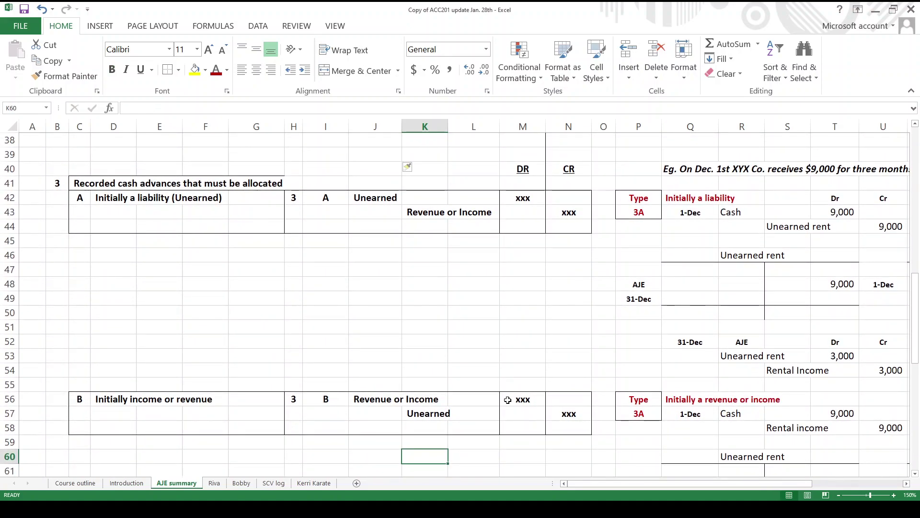
{"action": "key", "text": "Right"}
{"action": "key", "text": "Right"}
{"action": "key", "text": "Right"}
{"action": "key", "text": "Right"}
{"action": "key", "text": "Right"}
{"action": "key", "text": "Right"}
{"action": "key", "text": "Right"}
{"action": "key", "text": "Right"}
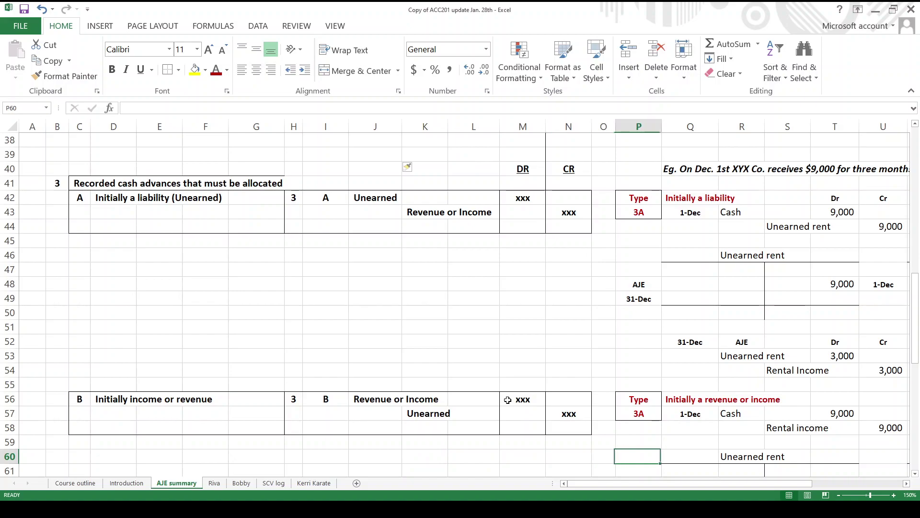
{"action": "key", "text": "Right"}
{"action": "key", "text": "Right"}
{"action": "key", "text": "Right"}
{"action": "key", "text": "Right"}
{"action": "key", "text": "Right"}
{"action": "key", "text": "Right"}
{"action": "key", "text": "Right"}
{"action": "key", "text": "Right"}
{"action": "key", "text": "Right"}
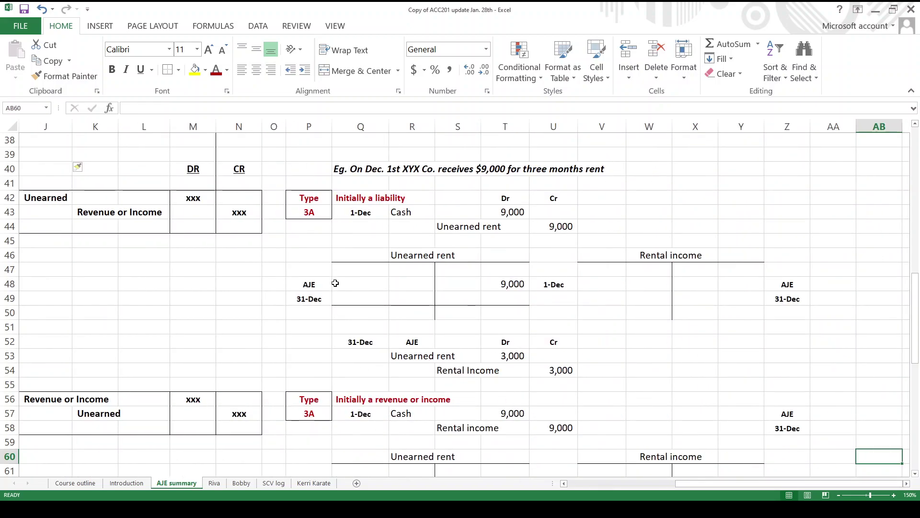
{"action": "left_click", "coordinate": [358, 169]}
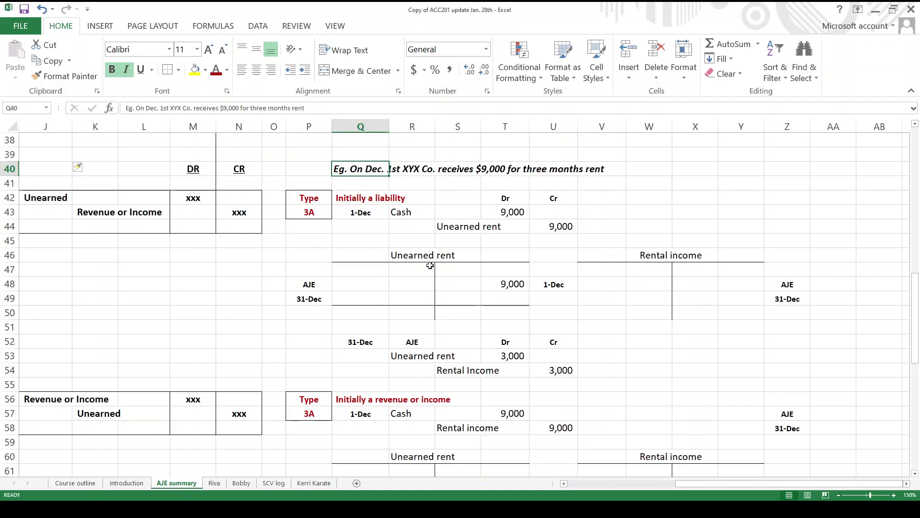
{"action": "key", "text": "Down"}
{"action": "key", "text": "Down"}
{"action": "key", "text": "Down"}
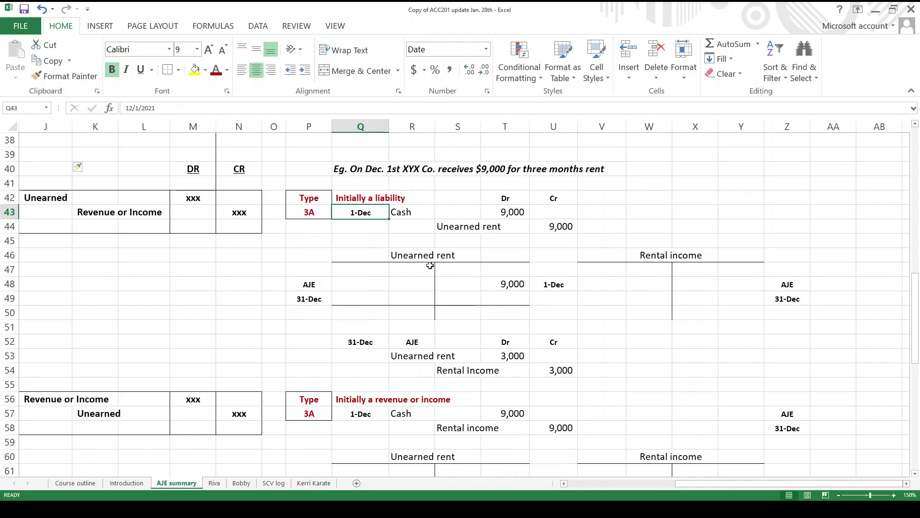
{"action": "key", "text": "Right"}
{"action": "key", "text": "Right"}
{"action": "key", "text": "Right"}
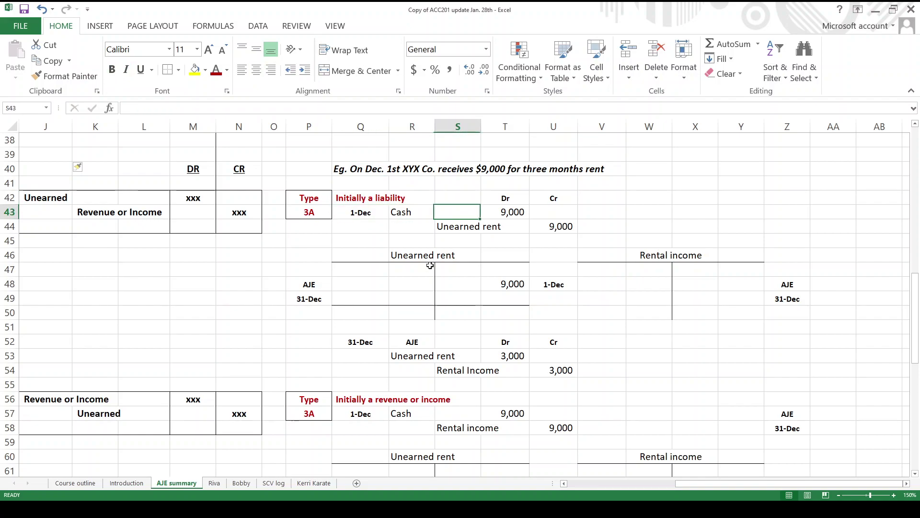
{"action": "key", "text": "Down"}
{"action": "key", "text": "Left"}
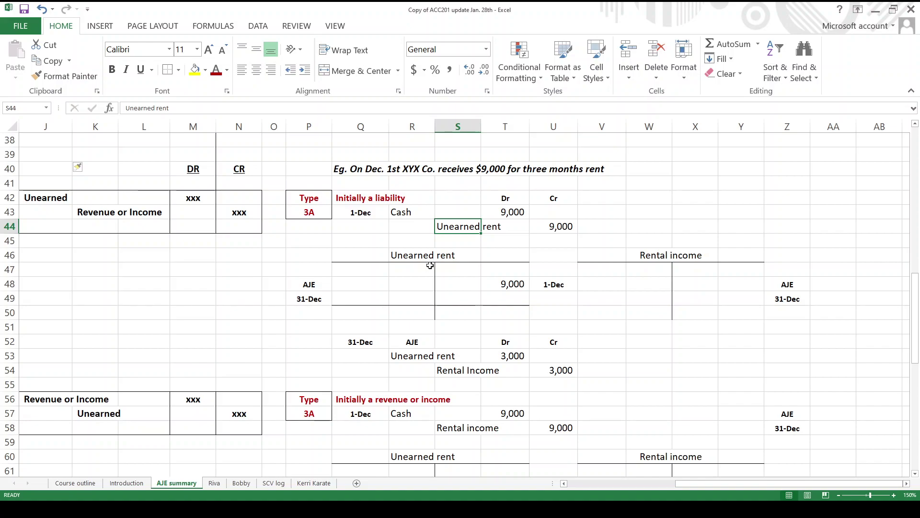
{"action": "key", "text": "Left"}
{"action": "key", "text": "Left"}
{"action": "key", "text": "Up"}
{"action": "key", "text": "Up"}
{"action": "key", "text": "Down"}
{"action": "key", "text": "Down"}
{"action": "key", "text": "Right"}
{"action": "key", "text": "Right"}
{"action": "key", "text": "Up"}
{"action": "key", "text": "Right"}
{"action": "key", "text": "Right"}
{"action": "key", "text": "Down"}
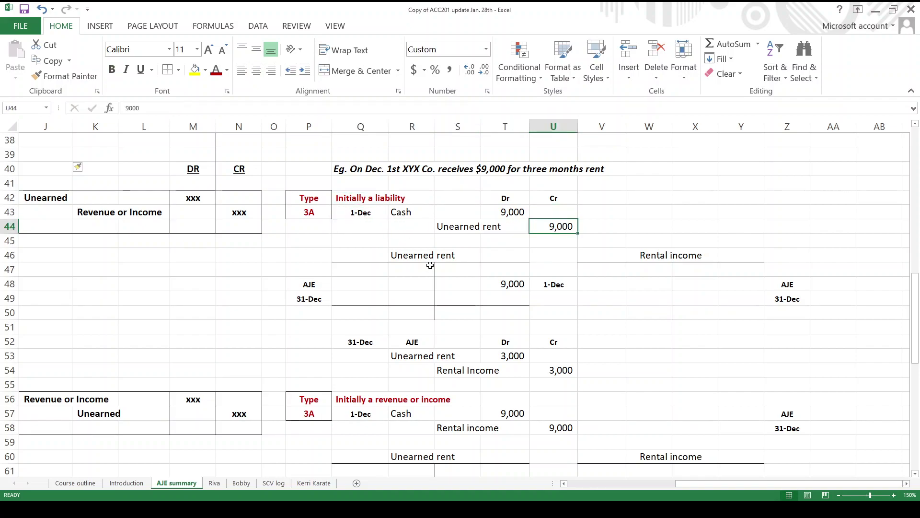
{"action": "key", "text": "Down"}
{"action": "key", "text": "Down"}
{"action": "key", "text": "Down"}
{"action": "key", "text": "Down"}
{"action": "key", "text": "Left"}
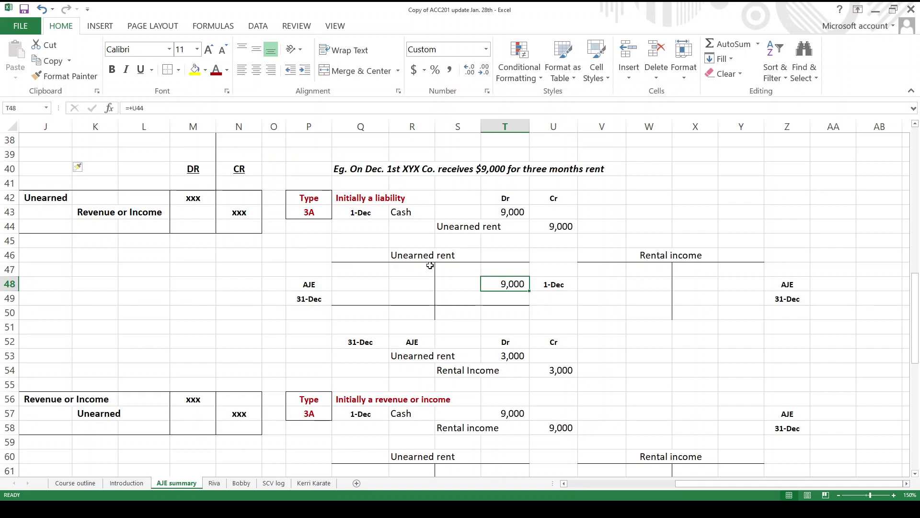
Step: Post 3000 as the 31-Dec Unearned rent debit and Rental income credit
{"action": "key", "text": "Down"}
{"action": "key", "text": "Down"}
{"action": "key", "text": "Down"}
{"action": "key", "text": "Down"}
{"action": "key", "text": "Down"}
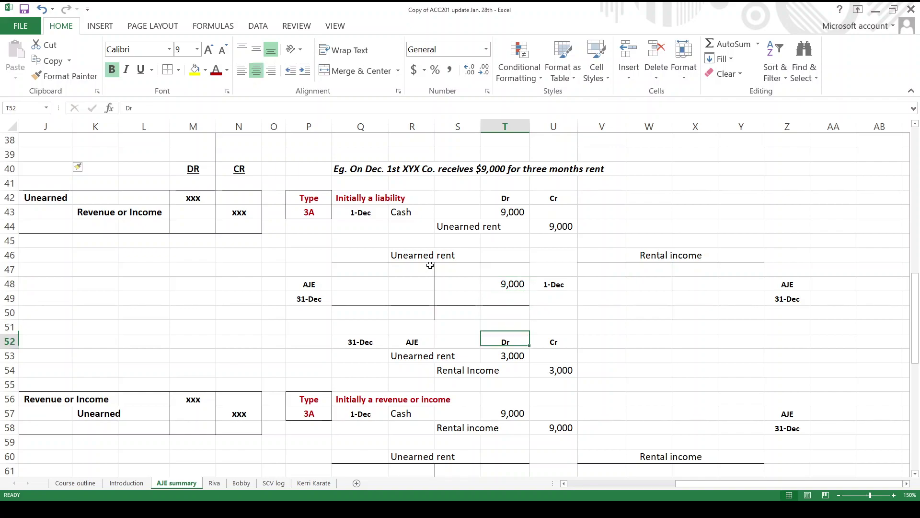
{"action": "key", "text": "Left"}
{"action": "key", "text": "Left"}
{"action": "key", "text": "Left"}
{"action": "key", "text": "Up"}
{"action": "key", "text": "Up"}
{"action": "key", "text": "Up"}
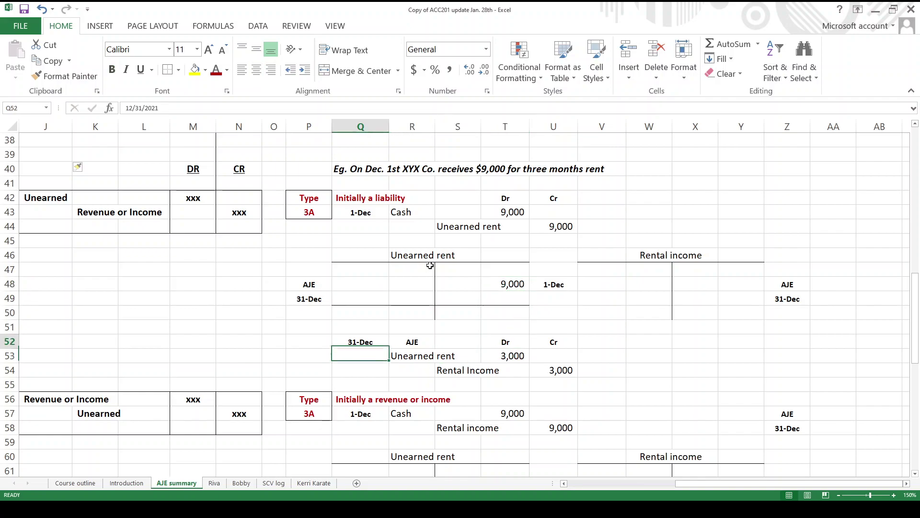
{"action": "key", "text": "Up"}
{"action": "type", "text": "3000"}
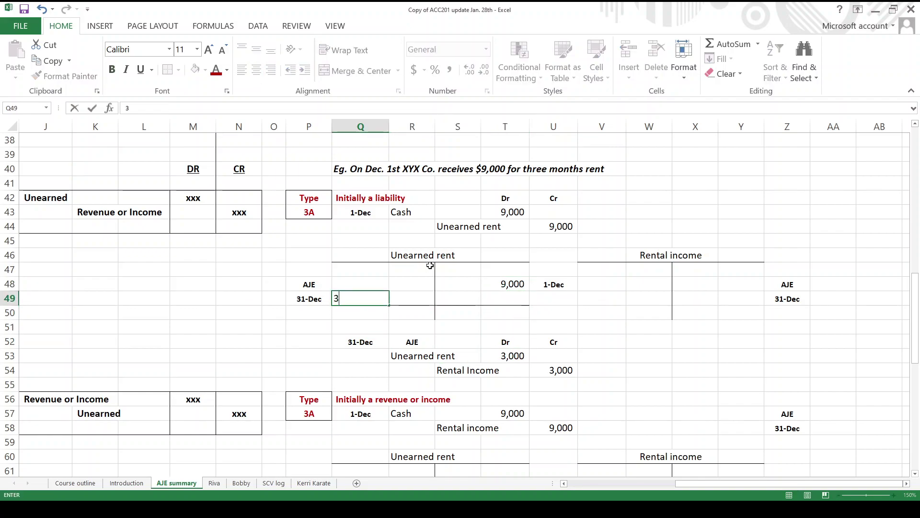
{"action": "key", "text": "Return"}
{"action": "key", "text": "Up"}
{"action": "key", "text": "Right"}
{"action": "key", "text": "Right"}
{"action": "key", "text": "Right"}
{"action": "key", "text": "Right"}
{"action": "key", "text": "Right"}
{"action": "key", "text": "Right"}
{"action": "key", "text": "Right"}
{"action": "key", "text": "Right"}
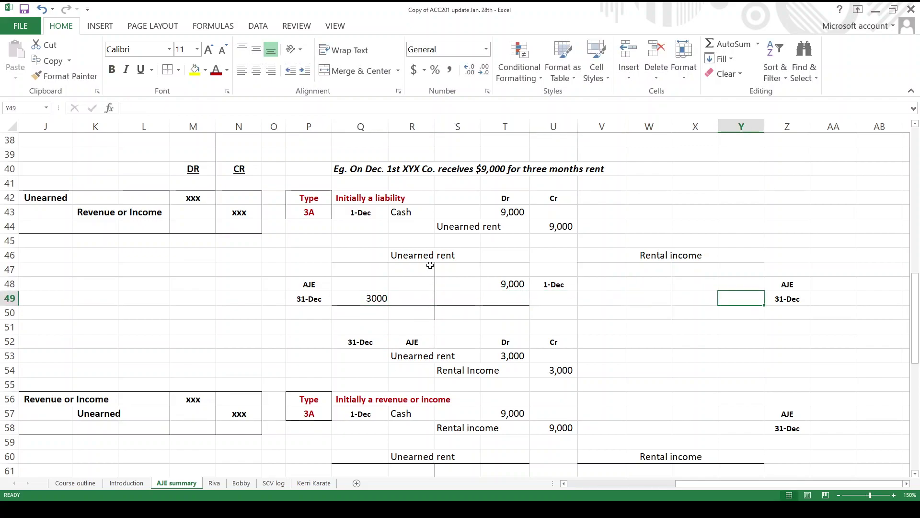
{"action": "type", "text": "3000"}
{"action": "key", "text": "Return"}
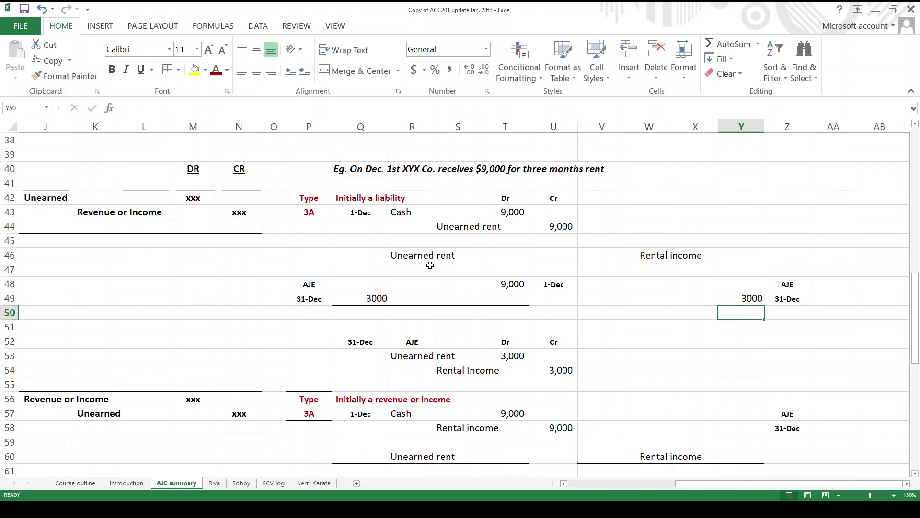
Step: Enter +6000 as the Unearned rent balance and verify the 3000 Rental income credit
{"action": "key", "text": "Left"}
{"action": "key", "text": "Left"}
{"action": "key", "text": "Left"}
{"action": "key", "text": "Left"}
{"action": "key", "text": "Left"}
{"action": "type", "text": "+"}
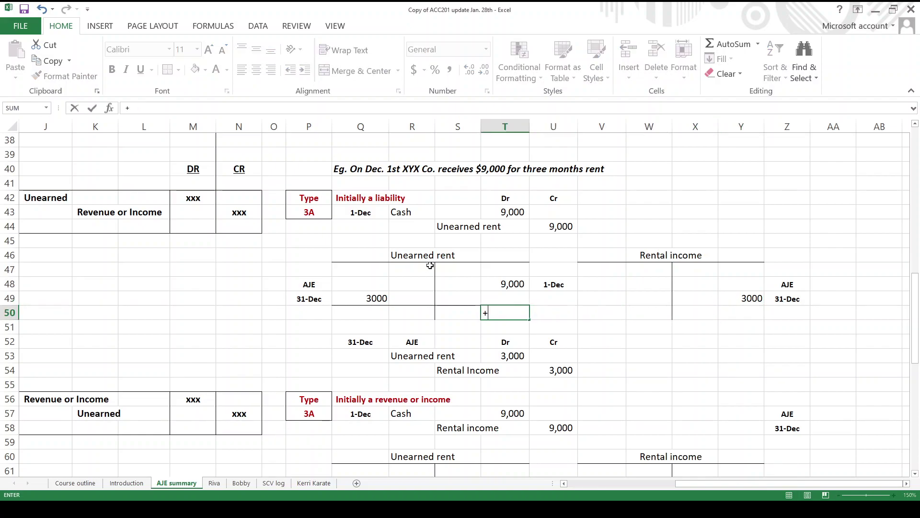
{"action": "type", "text": "6000"}
{"action": "key", "text": "Return"}
{"action": "key", "text": "Up"}
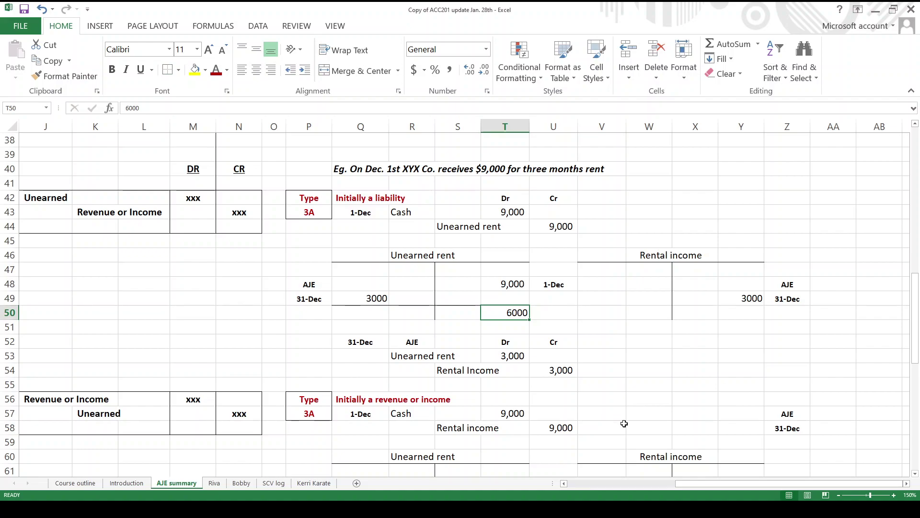
{"action": "left_click", "coordinate": [745, 296]}
{"action": "left_click", "coordinate": [656, 253]}
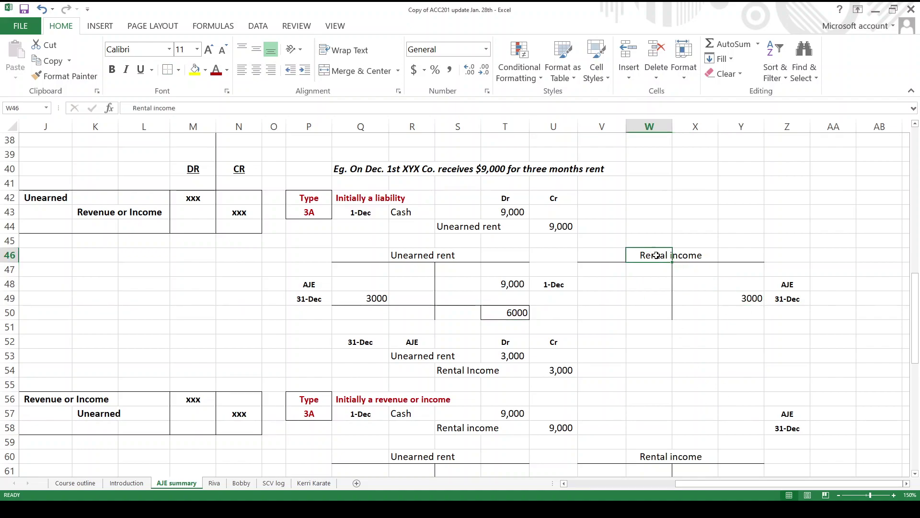
{"action": "left_click", "coordinate": [742, 297]}
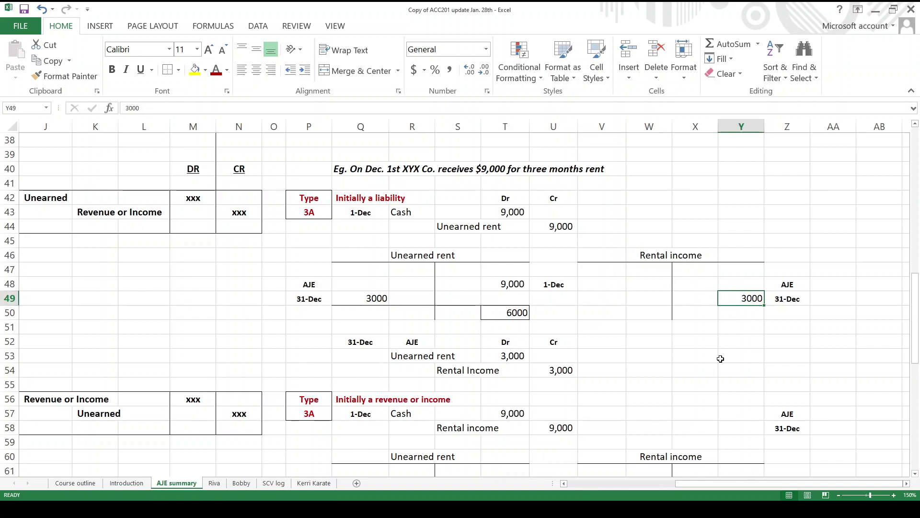
Step: Move down to the second 3A example and check its 9,000 Rental income credit
{"action": "key", "text": "Down"}
{"action": "key", "text": "Down"}
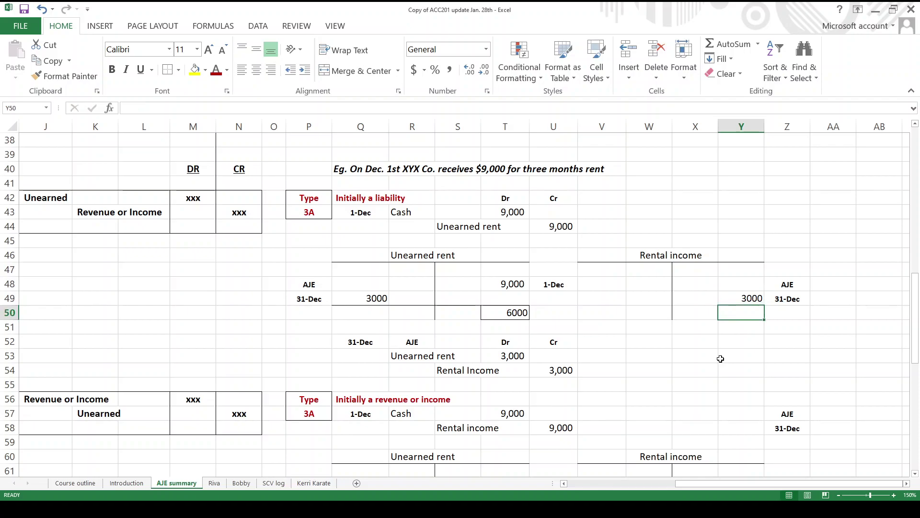
{"action": "key", "text": "Down"}
{"action": "key", "text": "Down"}
{"action": "key", "text": "Down"}
{"action": "key", "text": "Down"}
{"action": "key", "text": "Down"}
{"action": "key", "text": "Down"}
{"action": "key", "text": "Down"}
{"action": "key", "text": "Down"}
{"action": "key", "text": "Down"}
{"action": "key", "text": "Down"}
{"action": "key", "text": "Down"}
{"action": "key", "text": "Down"}
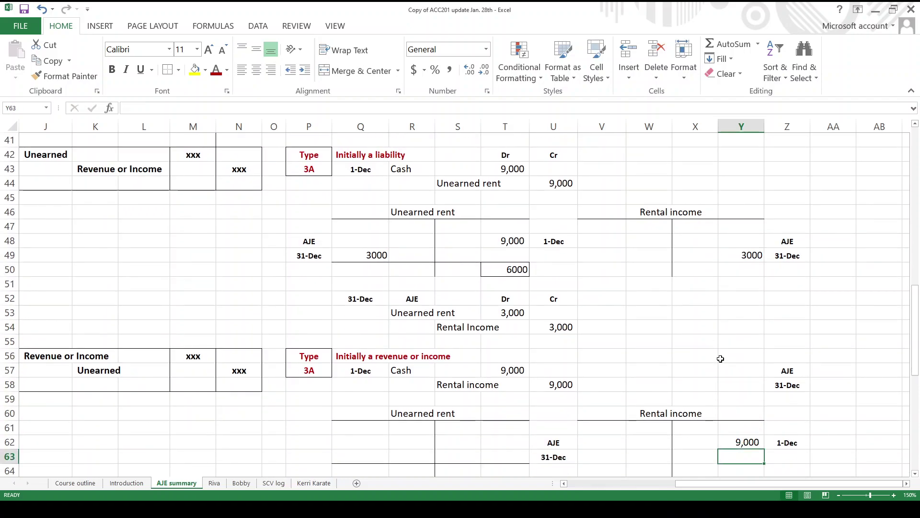
{"action": "key", "text": "Down"}
{"action": "key", "text": "Down"}
{"action": "key", "text": "Down"}
{"action": "key", "text": "Down"}
{"action": "key", "text": "Down"}
{"action": "key", "text": "Down"}
{"action": "key", "text": "Left"}
{"action": "key", "text": "Left"}
{"action": "key", "text": "Left"}
{"action": "key", "text": "Left"}
{"action": "key", "text": "Left"}
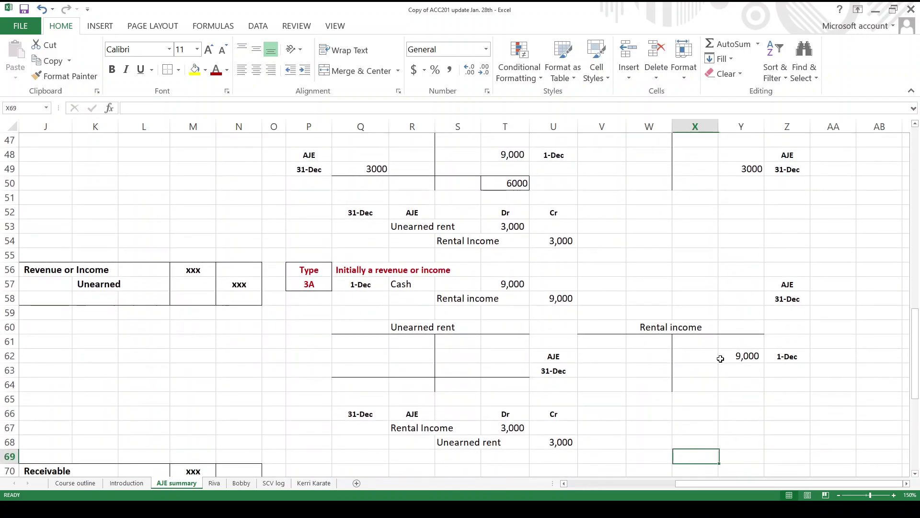
{"action": "key", "text": "Left"}
{"action": "key", "text": "Left"}
{"action": "key", "text": "Left"}
{"action": "key", "text": "Left"}
{"action": "key", "text": "Left"}
{"action": "key", "text": "Up"}
{"action": "key", "text": "Up"}
{"action": "key", "text": "Up"}
{"action": "key", "text": "Up"}
{"action": "key", "text": "Up"}
{"action": "key", "text": "Up"}
{"action": "key", "text": "Up"}
{"action": "key", "text": "Up"}
{"action": "key", "text": "Up"}
{"action": "key", "text": "Up"}
{"action": "key", "text": "Up"}
{"action": "key", "text": "Up"}
{"action": "key", "text": "Up"}
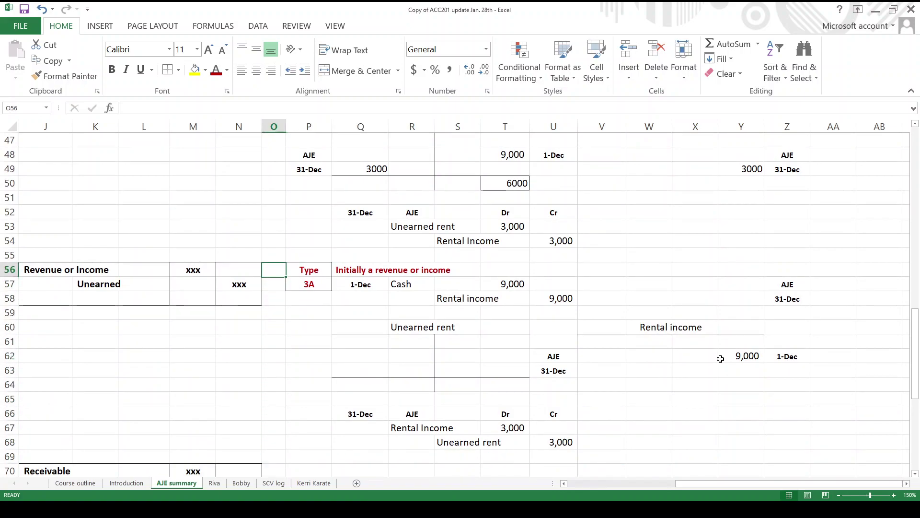
{"action": "key", "text": "Right"}
{"action": "key", "text": "Right"}
{"action": "key", "text": "Down"}
{"action": "key", "text": "Right"}
{"action": "key", "text": "Down"}
{"action": "key", "text": "Right"}
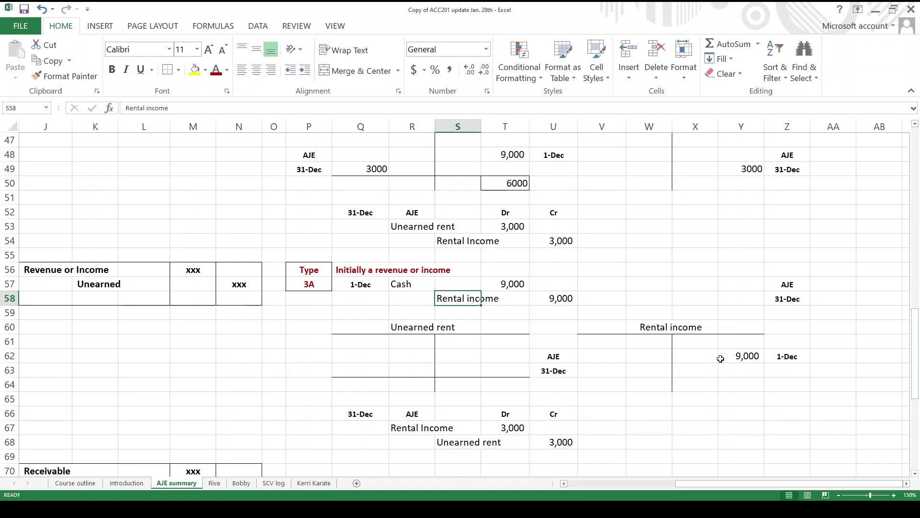
{"action": "key", "text": "Right"}
{"action": "key", "text": "Right"}
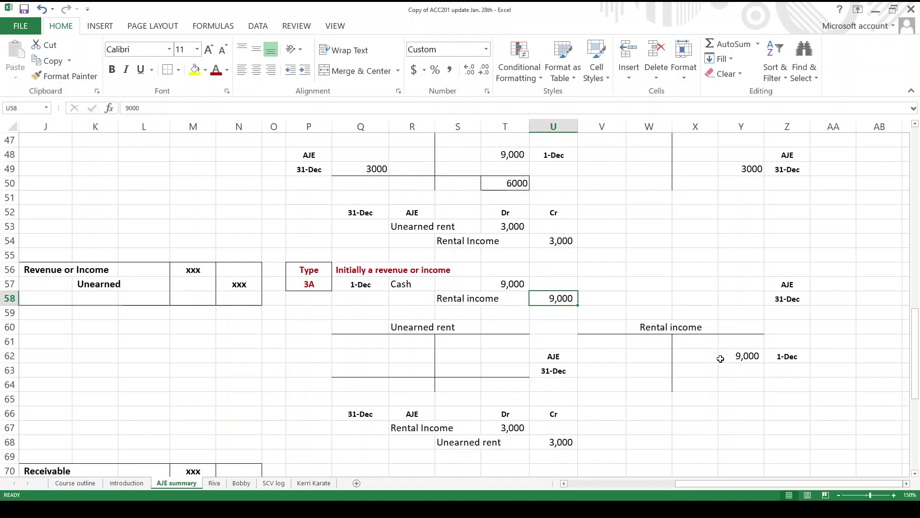
{"action": "key", "text": "Down"}
{"action": "key", "text": "Down"}
{"action": "key", "text": "Down"}
{"action": "key", "text": "Down"}
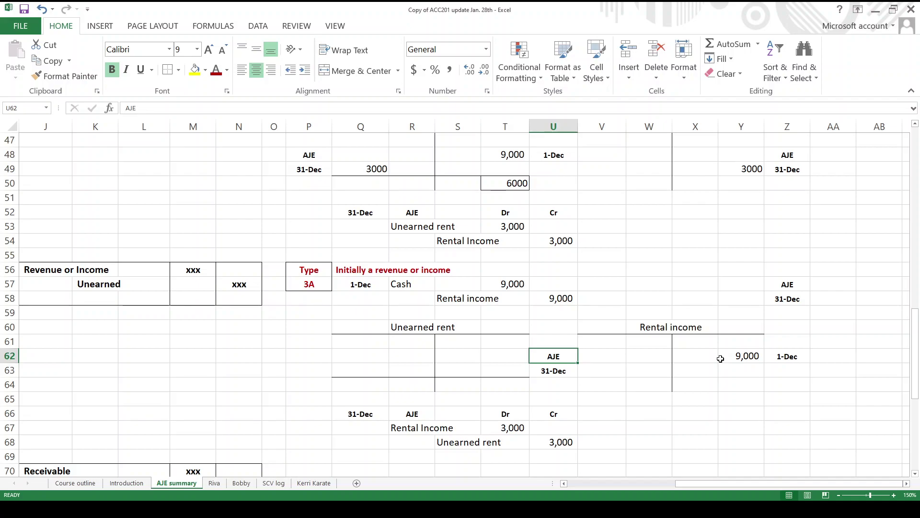
{"action": "key", "text": "Left"}
{"action": "key", "text": "Left"}
{"action": "key", "text": "Left"}
{"action": "key", "text": "Down"}
{"action": "key", "text": "Right"}
{"action": "key", "text": "Right"}
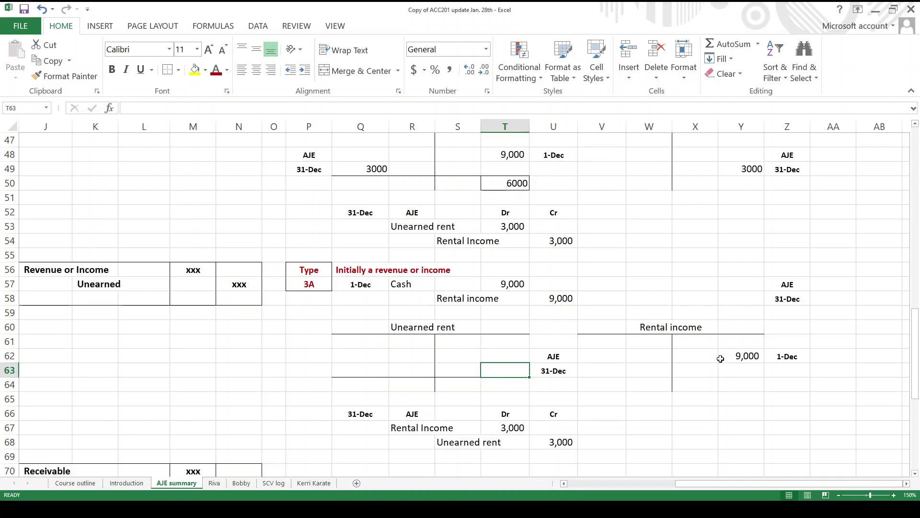
{"action": "key", "text": "Down"}
{"action": "key", "text": "Down"}
{"action": "key", "text": "Down"}
{"action": "key", "text": "Down"}
Step: Change the entry's Rental Income debit and Unearned rent credit to 6,000
{"action": "key", "text": "F2"}
{"action": "key", "text": "Delete"}
{"action": "type", "text": "6"}
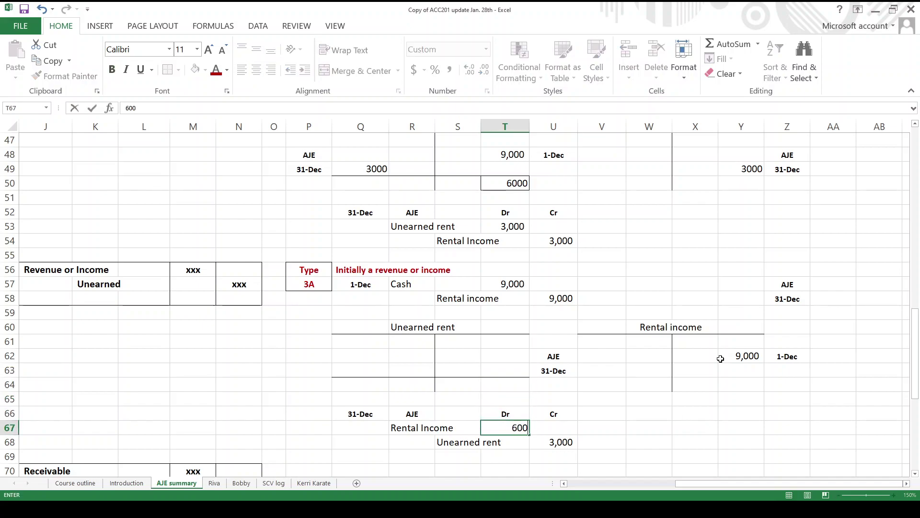
{"action": "key", "text": "Return"}
{"action": "key", "text": "Right"}
{"action": "type", "text": "60"}
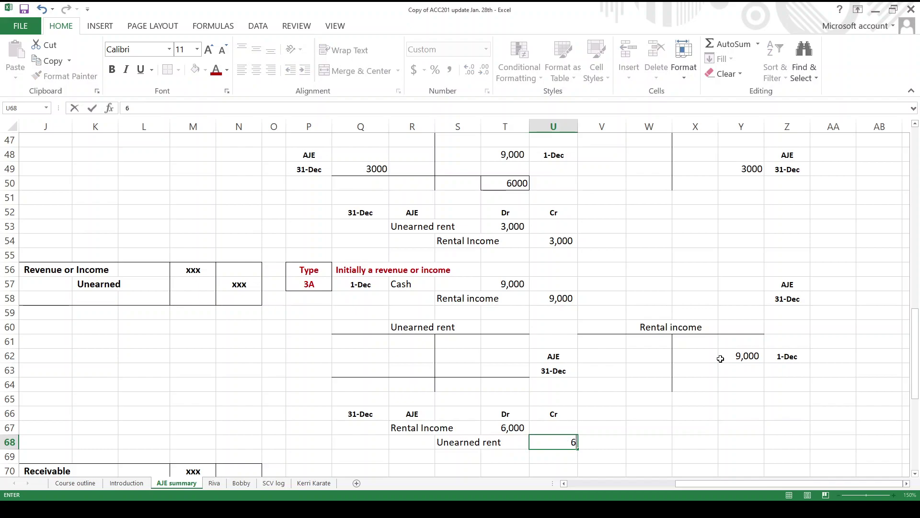
{"action": "type", "text": "00"}
{"action": "key", "text": "Return"}
Step: Post 6000 on the 31-Dec credit side of the Unearned rent T-account
{"action": "key", "text": "Up"}
{"action": "key", "text": "Up"}
{"action": "key", "text": "Up"}
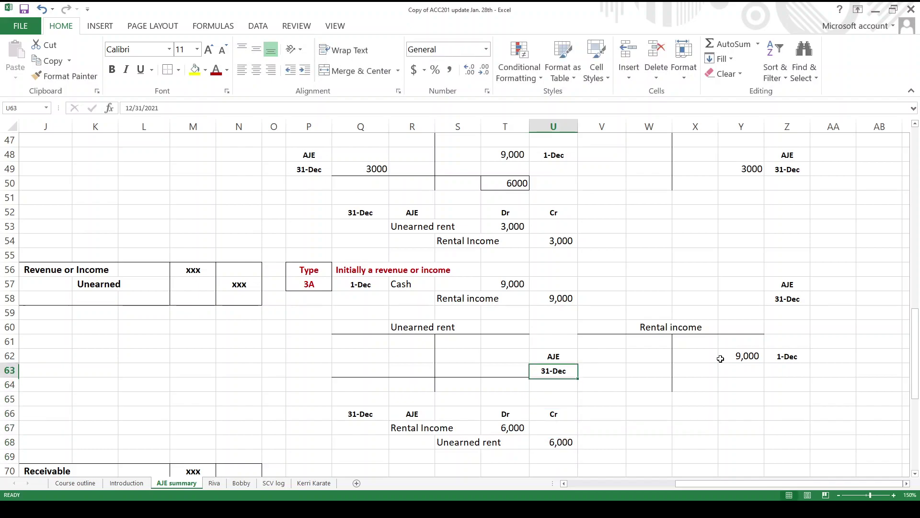
{"action": "key", "text": "Left"}
{"action": "type", "text": "6000"}
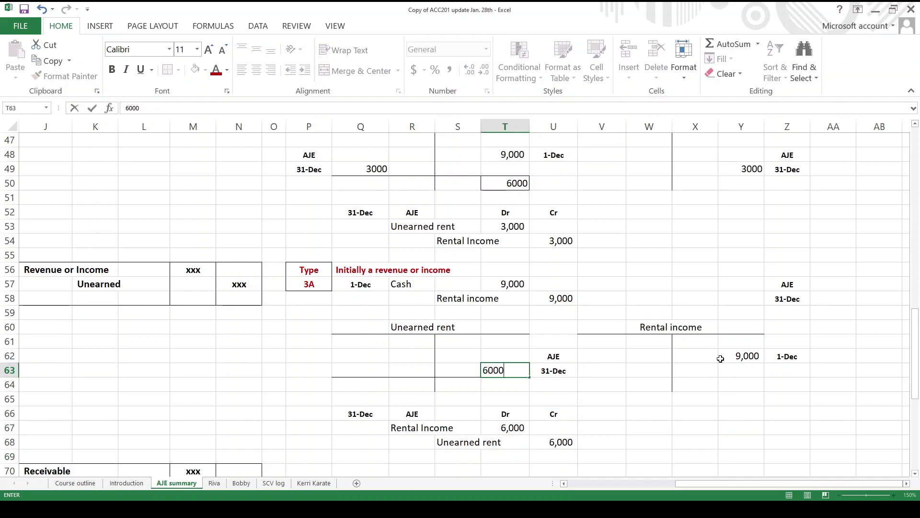
{"action": "key", "text": "Return"}
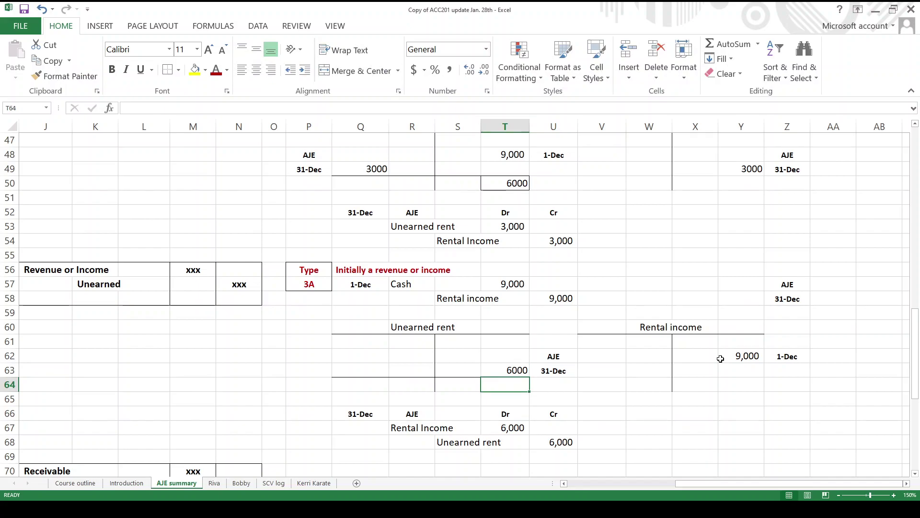
Step: Post a 6000 debit on the 31-Dec row of the Rental income T-account
{"action": "key", "text": "Right"}
{"action": "key", "text": "Right"}
{"action": "key", "text": "Up"}
{"action": "type", "text": "6000"}
{"action": "key", "text": "Return"}
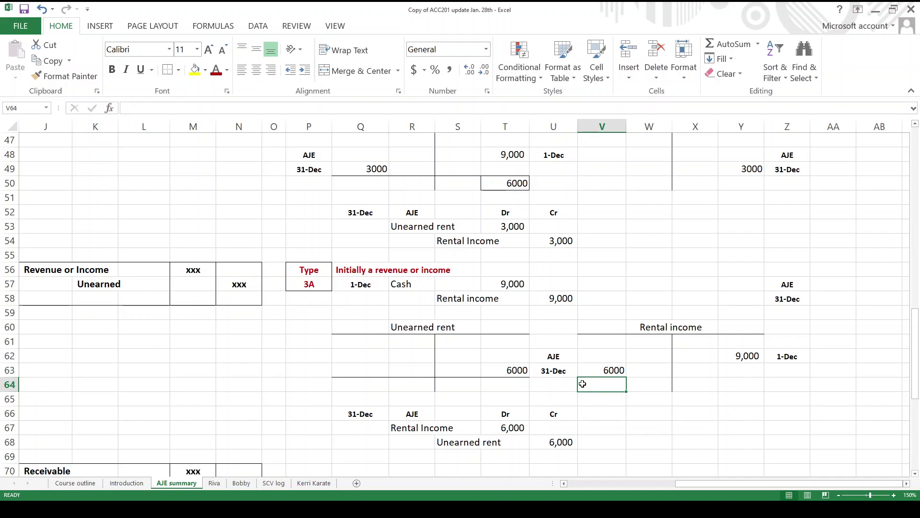
{"action": "left_click", "coordinate": [608, 372]}
{"action": "left_click_drag", "start_coordinate": [608, 372], "coordinate": [733, 370]}
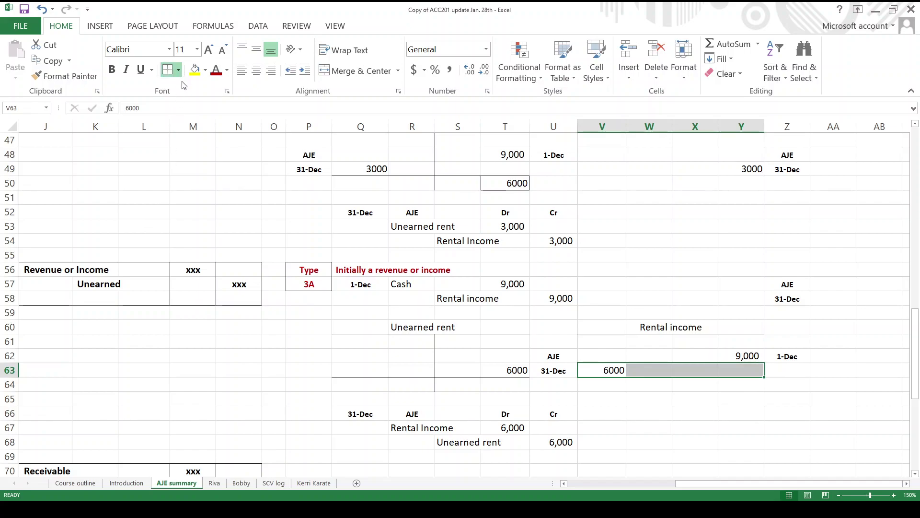
Step: Enter balances of 3000 for Rental income in Y64 and 6000 for Unearned rent in T64
{"action": "left_click", "coordinate": [743, 382]}
{"action": "type", "text": "3000"}
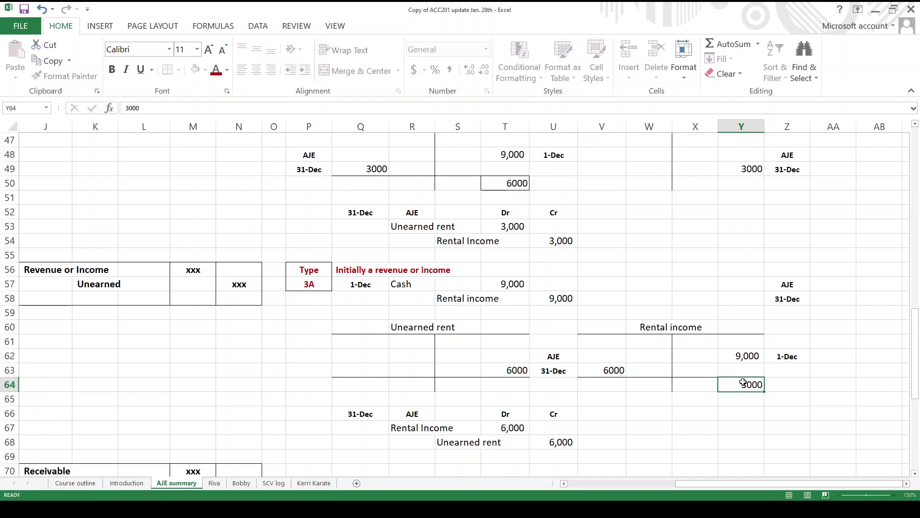
{"action": "key", "text": "Return"}
{"action": "left_click", "coordinate": [743, 382]}
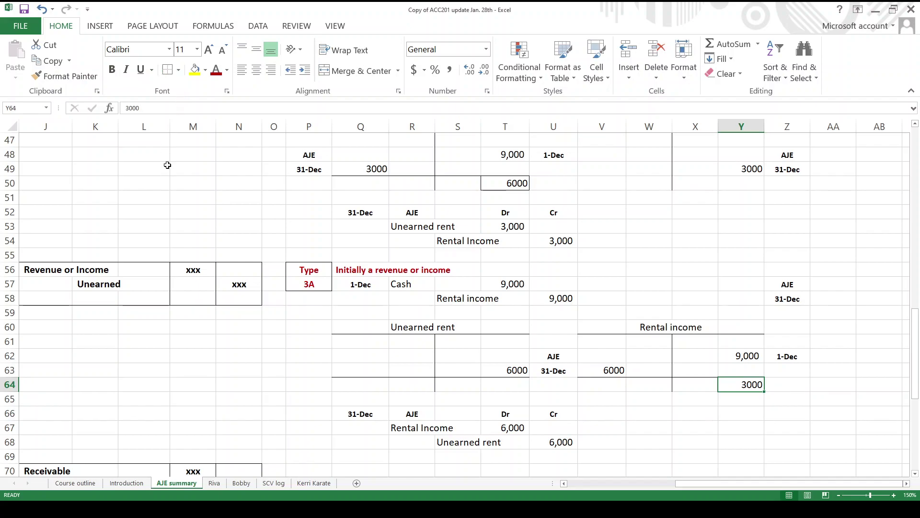
{"action": "left_click", "coordinate": [513, 382]}
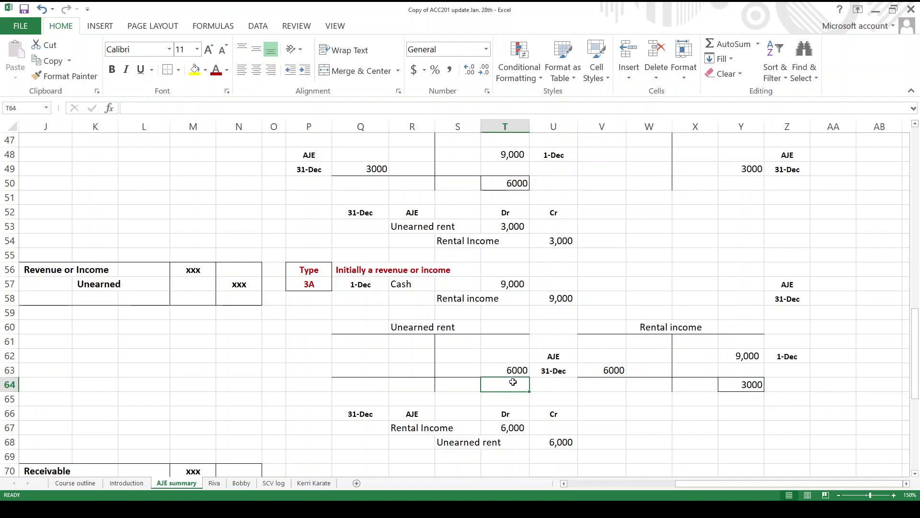
{"action": "type", "text": "6000"}
{"action": "key", "text": "ctrl+Return"}
Step: Check the 3000 and 6000 balances and the 6000 adjustment in T63
{"action": "left_click", "coordinate": [784, 428]}
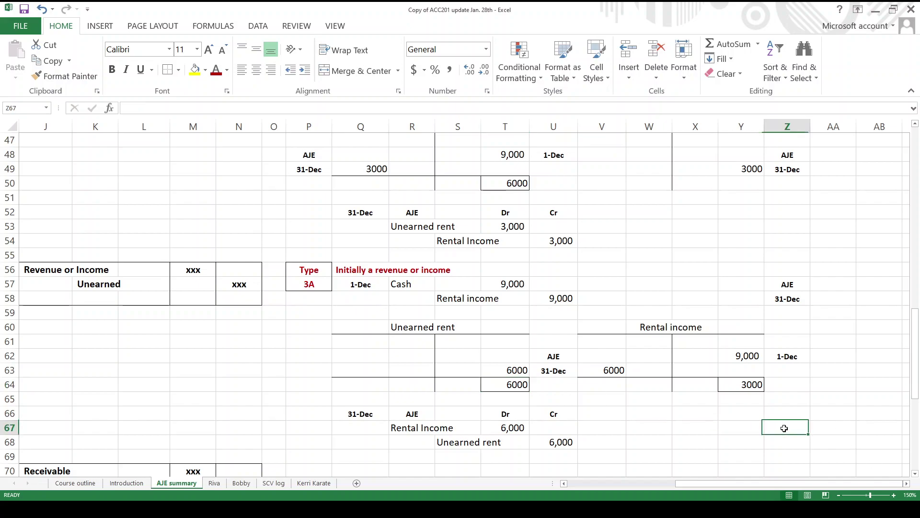
{"action": "left_click", "coordinate": [749, 386]}
{"action": "left_click", "coordinate": [508, 388]}
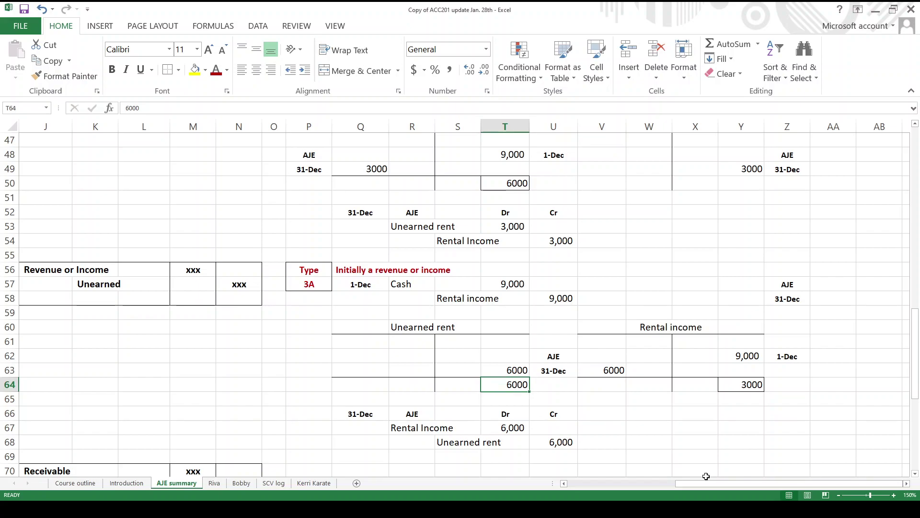
{"action": "key", "text": "Up"}
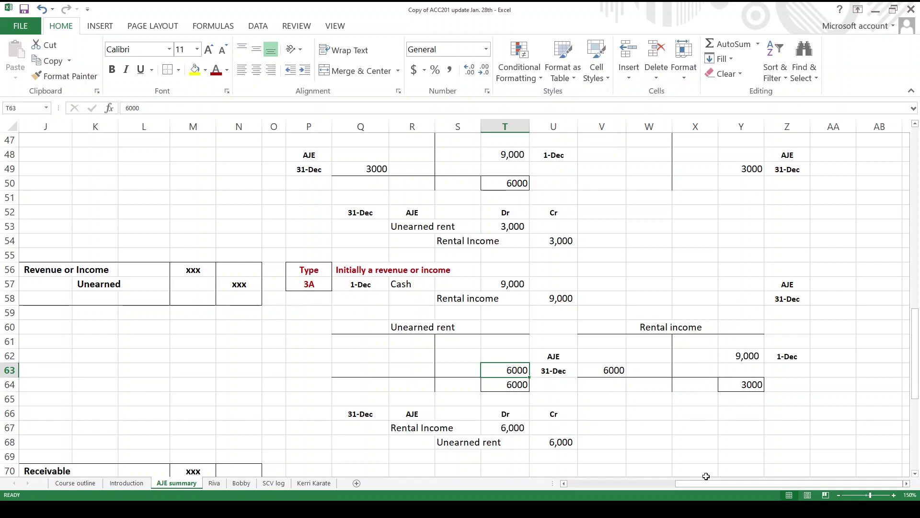
{"action": "key", "text": "Down"}
{"action": "key", "text": "Down"}
{"action": "key", "text": "Down"}
{"action": "key", "text": "Down"}
{"action": "key", "text": "Left"}
{"action": "key", "text": "Left"}
{"action": "key", "text": "Left"}
{"action": "key", "text": "Left"}
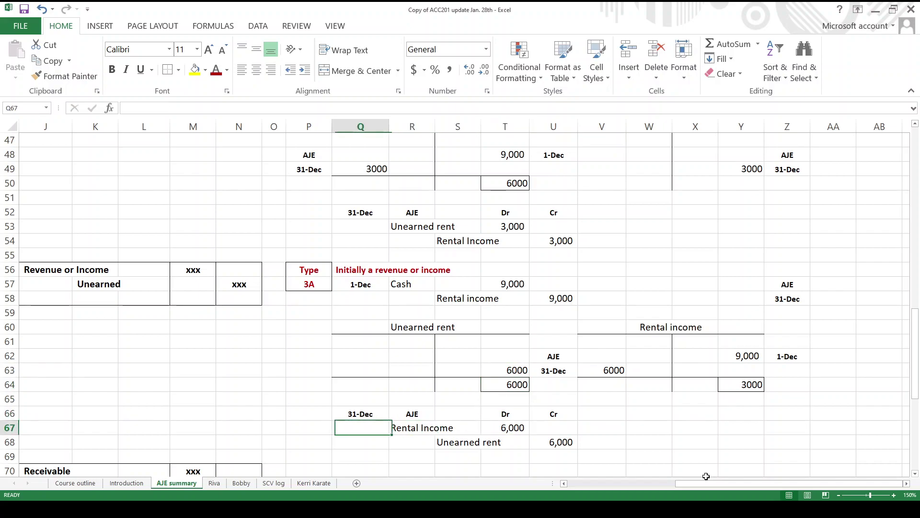
Step: Change the example's type label in P57 from 3A to 3B
{"action": "key", "text": "Up"}
{"action": "key", "text": "Up"}
{"action": "key", "text": "Up"}
{"action": "key", "text": "Up"}
{"action": "key", "text": "Up"}
{"action": "key", "text": "Up"}
{"action": "key", "text": "Up"}
{"action": "key", "text": "Up"}
{"action": "key", "text": "Up"}
{"action": "key", "text": "Up"}
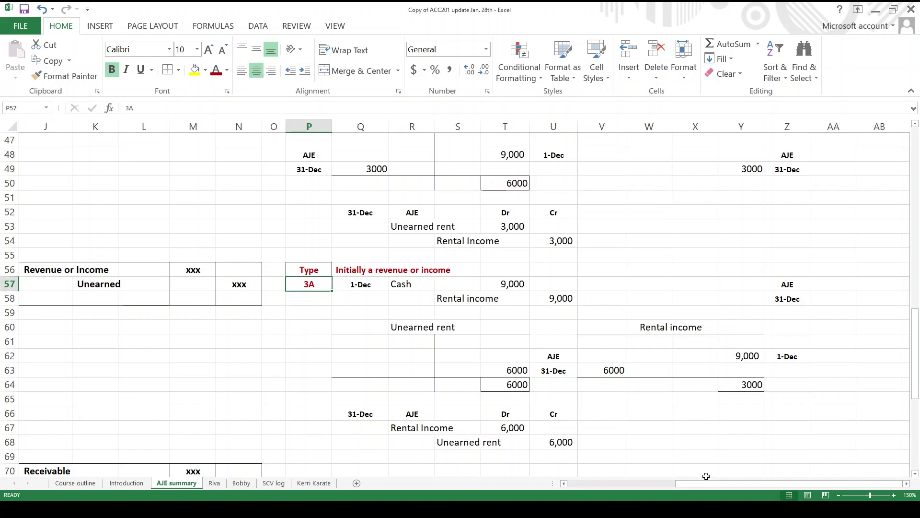
{"action": "key", "text": "F2"}
{"action": "key", "text": "Left"}
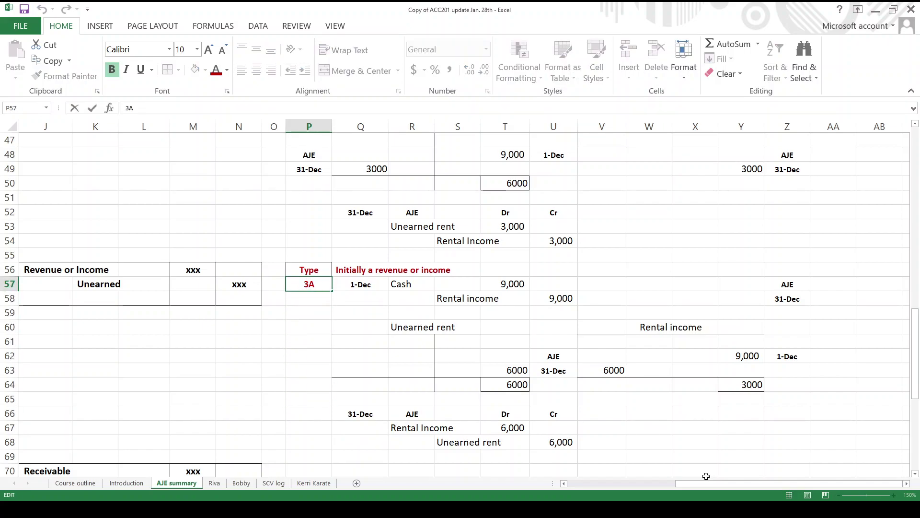
{"action": "type", "text": "B"}
{"action": "key", "text": "Delete"}
{"action": "key", "text": "Return"}
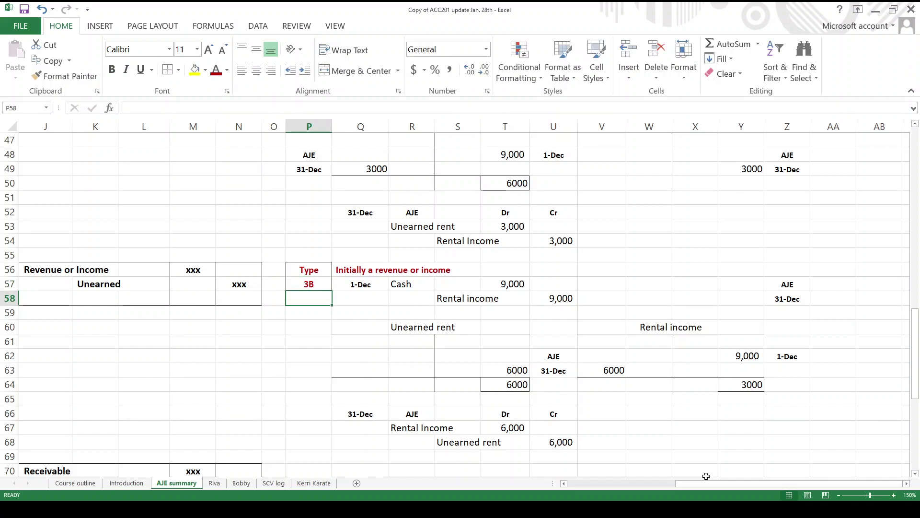
Step: Review the 3B note and its 6,000 Rental Income to Unearned rent journal lines
{"action": "key", "text": "Up"}
{"action": "key", "text": "Up"}
{"action": "key", "text": "Right"}
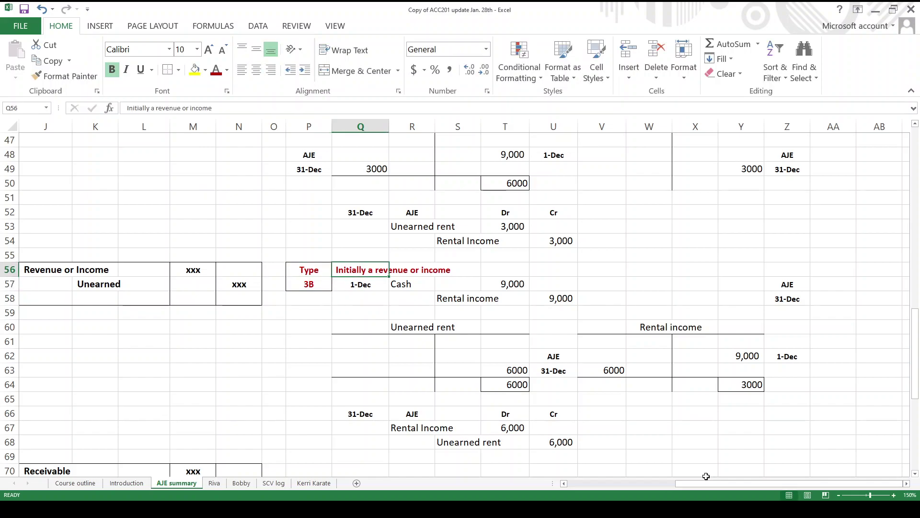
{"action": "key", "text": "Down"}
{"action": "key", "text": "Down"}
{"action": "key", "text": "Down"}
{"action": "key", "text": "Down"}
{"action": "key", "text": "Down"}
{"action": "key", "text": "Down"}
{"action": "key", "text": "Down"}
{"action": "key", "text": "Down"}
{"action": "key", "text": "Down"}
{"action": "key", "text": "Down"}
{"action": "key", "text": "Down"}
{"action": "key", "text": "Down"}
{"action": "key", "text": "Right"}
{"action": "key", "text": "Right"}
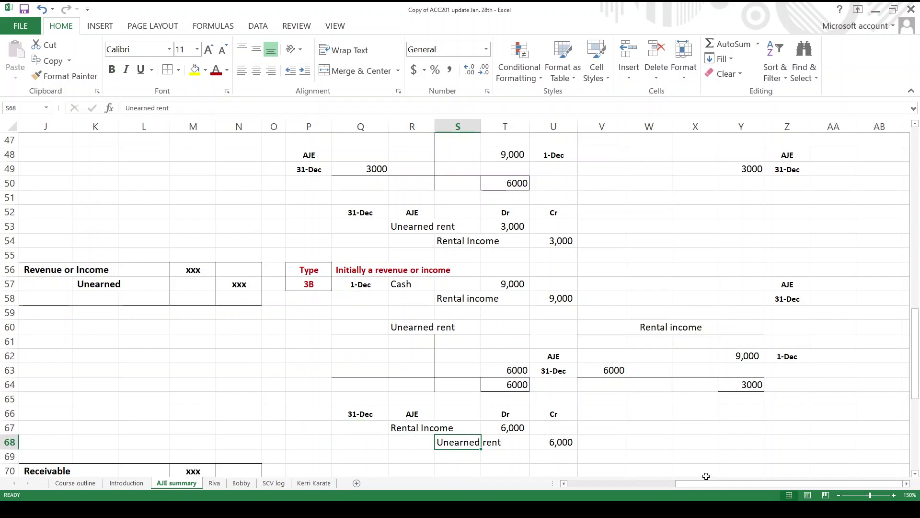
{"action": "key", "text": "Up"}
{"action": "key", "text": "Left"}
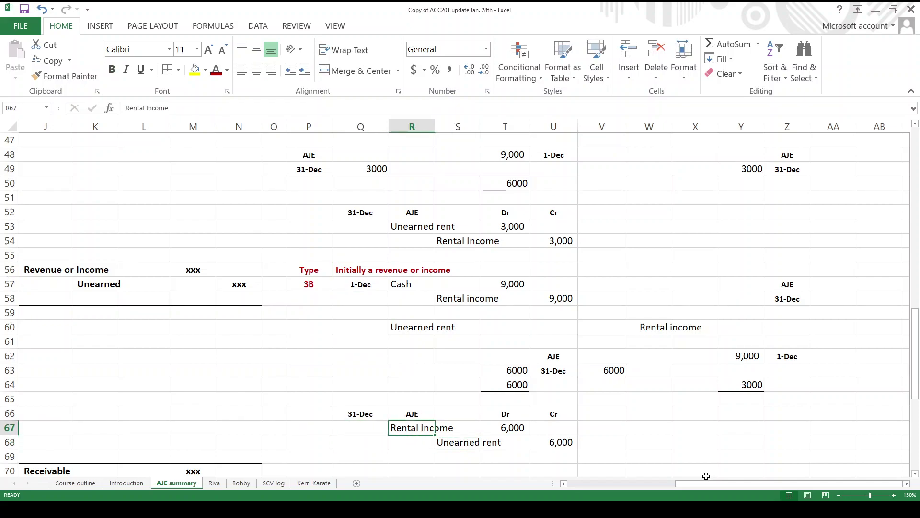
{"action": "key", "text": "Right"}
{"action": "key", "text": "Right"}
{"action": "key", "text": "Left"}
{"action": "key", "text": "Left"}
{"action": "key", "text": "Down"}
{"action": "key", "text": "Down"}
{"action": "key", "text": "Down"}
{"action": "key", "text": "Down"}
{"action": "key", "text": "Down"}
{"action": "key", "text": "Down"}
{"action": "key", "text": "Down"}
{"action": "key", "text": "Down"}
{"action": "key", "text": "Down"}
{"action": "key", "text": "Down"}
{"action": "key", "text": "Down"}
{"action": "key", "text": "Left"}
{"action": "key", "text": "Left"}
{"action": "key", "text": "Left"}
{"action": "key", "text": "Left"}
{"action": "key", "text": "Left"}
{"action": "key", "text": "Left"}
{"action": "key", "text": "Left"}
{"action": "key", "text": "Left"}
{"action": "key", "text": "Left"}
{"action": "key", "text": "Left"}
{"action": "key", "text": "Left"}
{"action": "key", "text": "Left"}
{"action": "key", "text": "Left"}
{"action": "key", "text": "Left"}
{"action": "key", "text": "Left"}
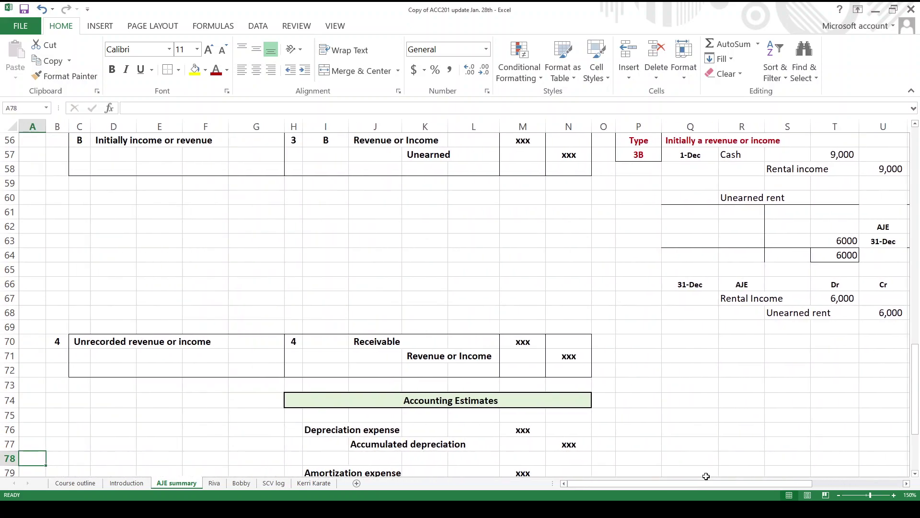
{"action": "key", "text": "Up"}
{"action": "key", "text": "Up"}
{"action": "key", "text": "Up"}
{"action": "key", "text": "Up"}
{"action": "key", "text": "Up"}
{"action": "key", "text": "Up"}
{"action": "key", "text": "Up"}
{"action": "key", "text": "Up"}
{"action": "key", "text": "Up"}
{"action": "key", "text": "Down"}
{"action": "key", "text": "Right"}
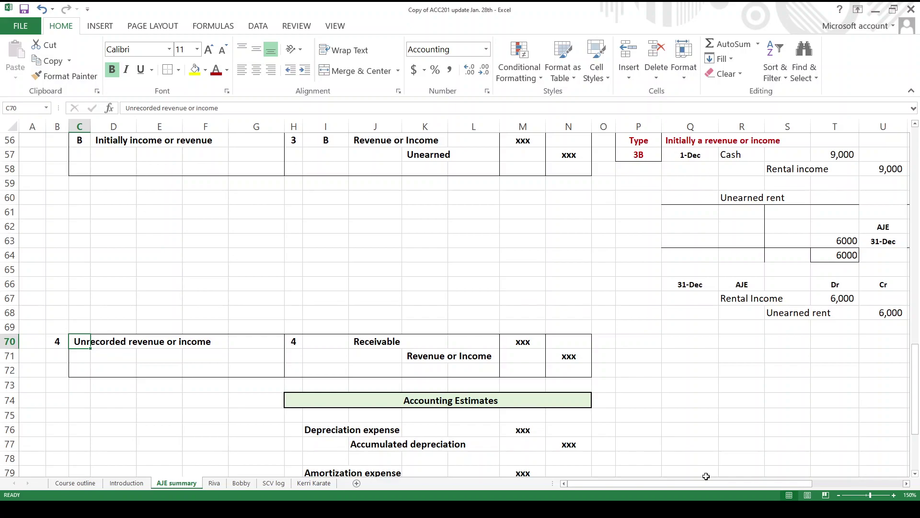
{"action": "key", "text": "Down"}
{"action": "key", "text": "Right"}
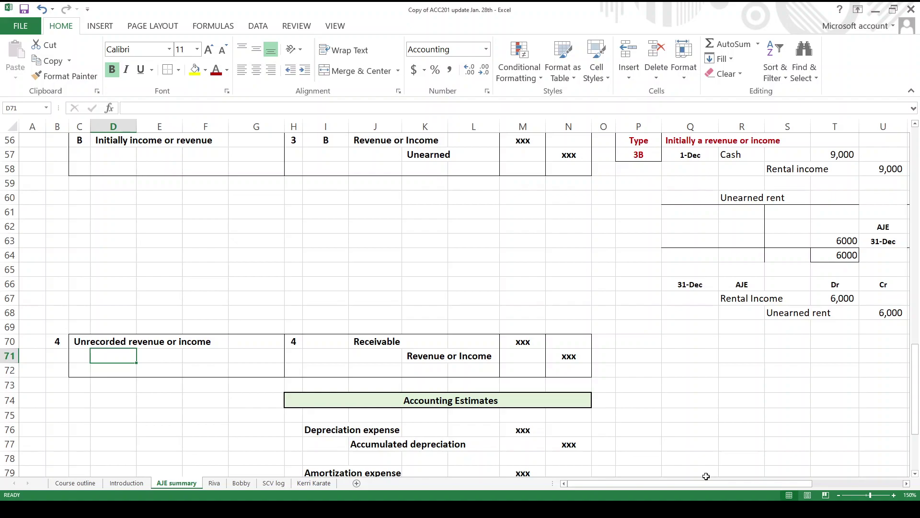
{"action": "key", "text": "Right"}
{"action": "key", "text": "Right"}
{"action": "key", "text": "Right"}
{"action": "key", "text": "Right"}
{"action": "key", "text": "Right"}
{"action": "key", "text": "Right"}
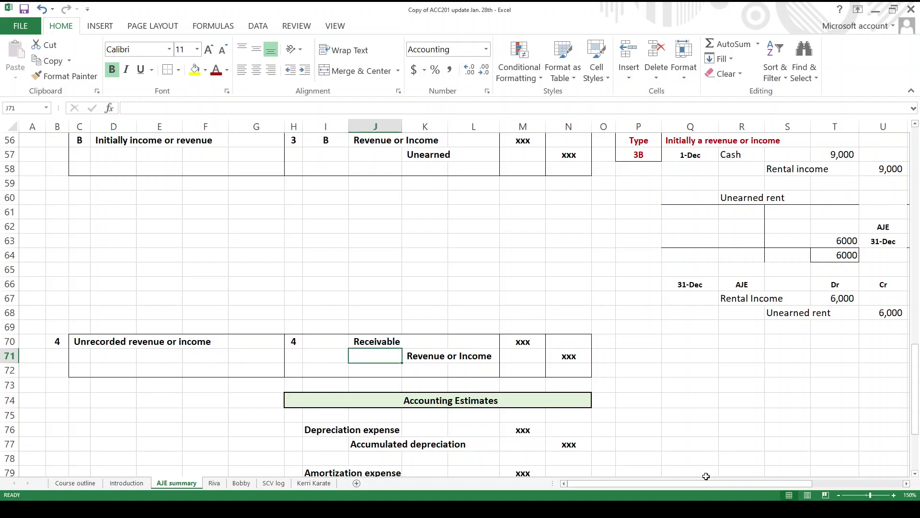
{"action": "key", "text": "Up"}
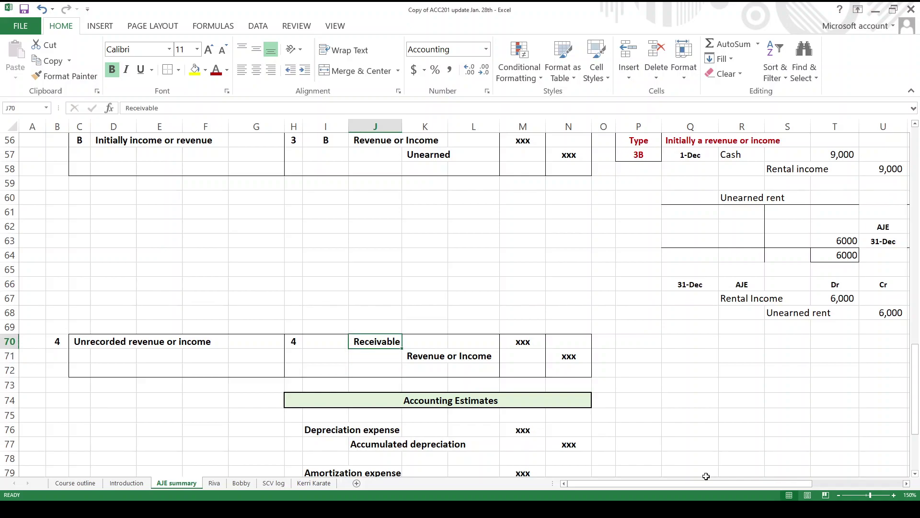
{"action": "key", "text": "Right"}
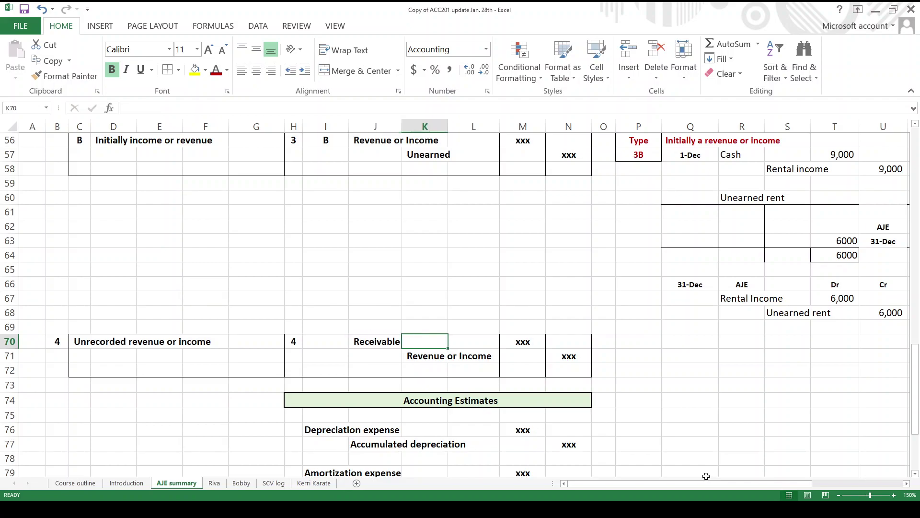
{"action": "key", "text": "Left"}
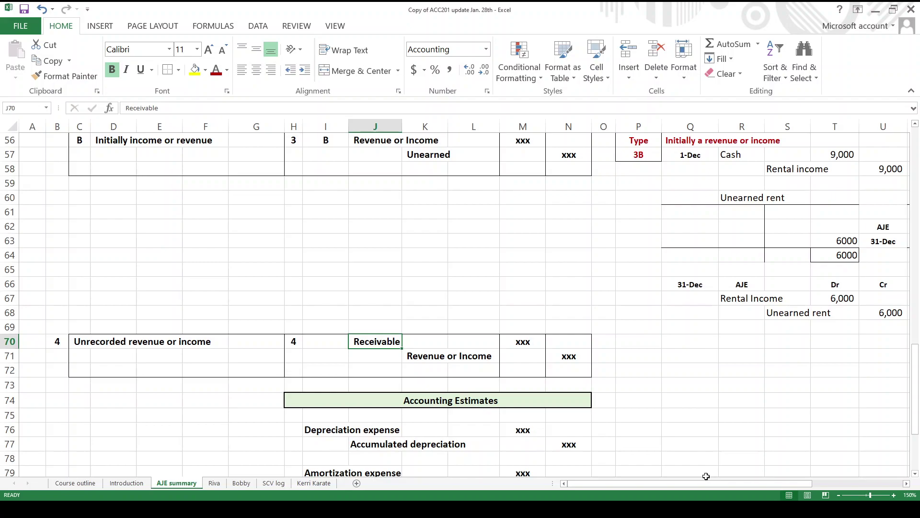
{"action": "key", "text": "Down"}
{"action": "key", "text": "Right"}
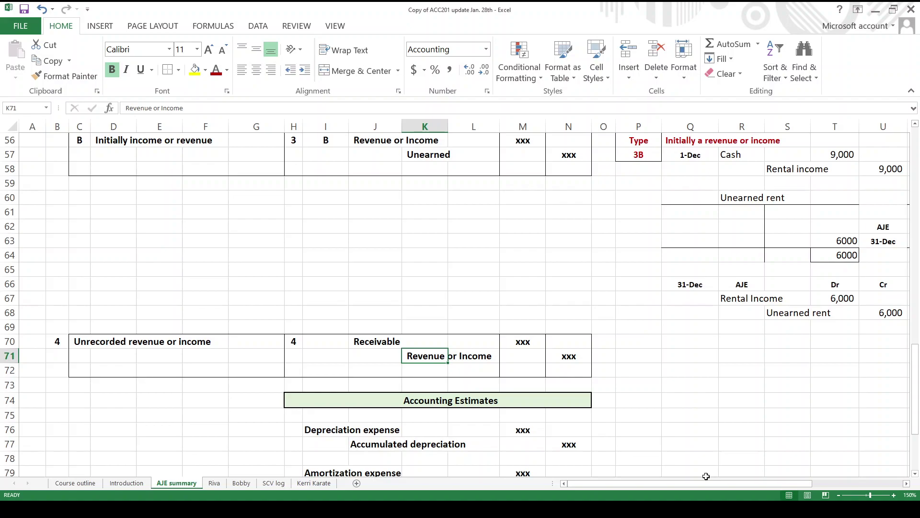
{"action": "key", "text": "Left"}
{"action": "key", "text": "Up"}
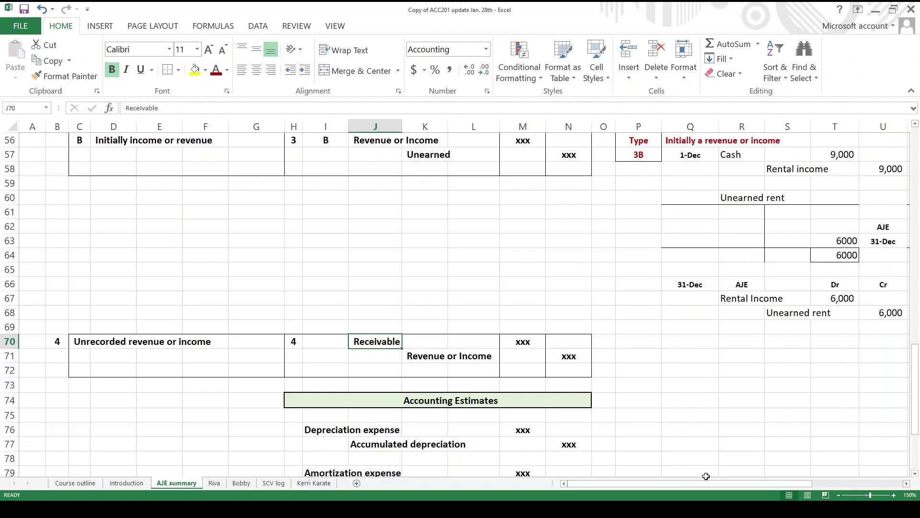
{"action": "key", "text": "Down"}
{"action": "key", "text": "Right"}
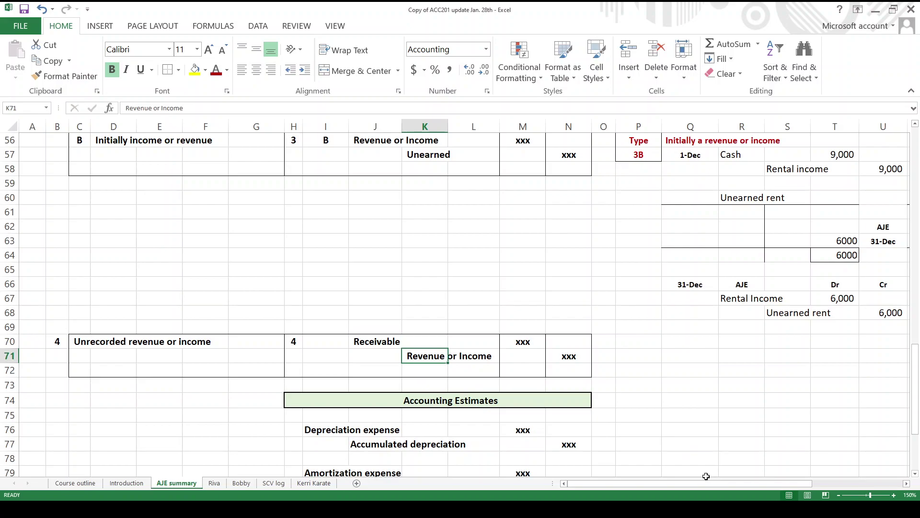
{"action": "key", "text": "Up"}
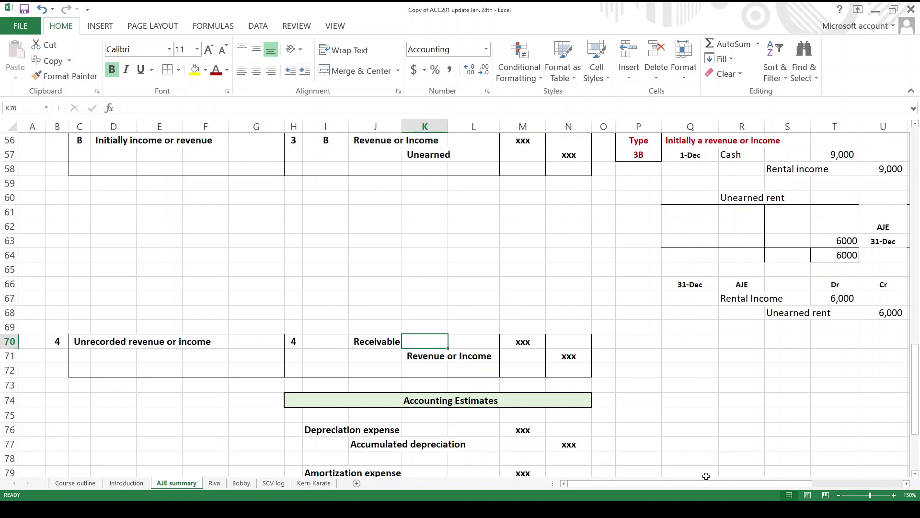
{"action": "key", "text": "Left"}
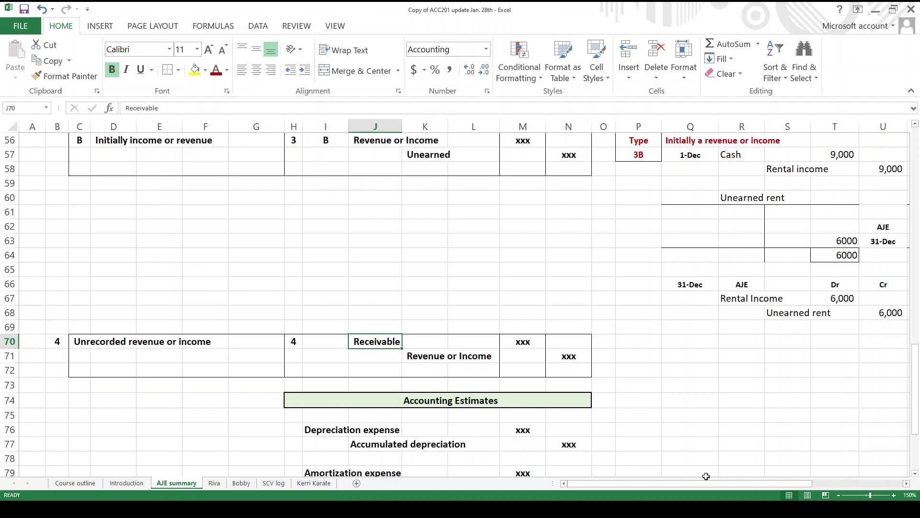
{"action": "key", "text": "Right"}
{"action": "key", "text": "Down"}
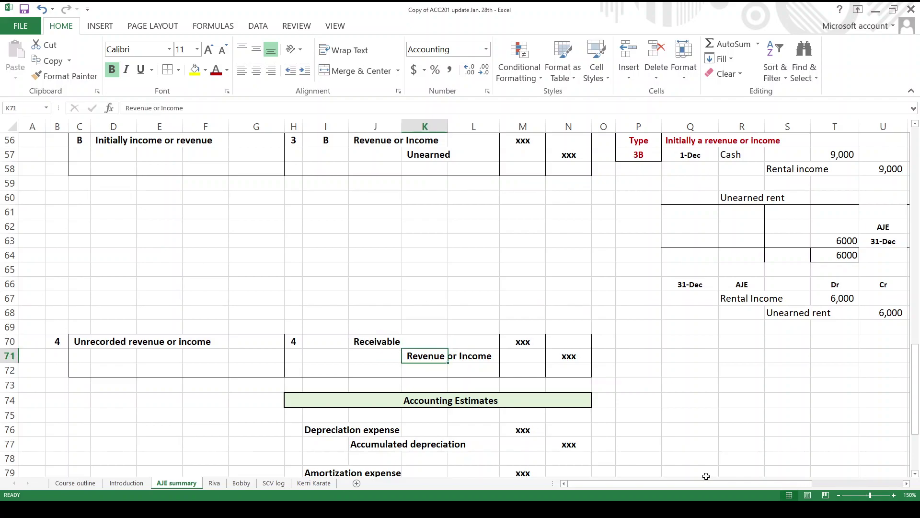
{"action": "key", "text": "Down"}
{"action": "key", "text": "Down"}
{"action": "key", "text": "Down"}
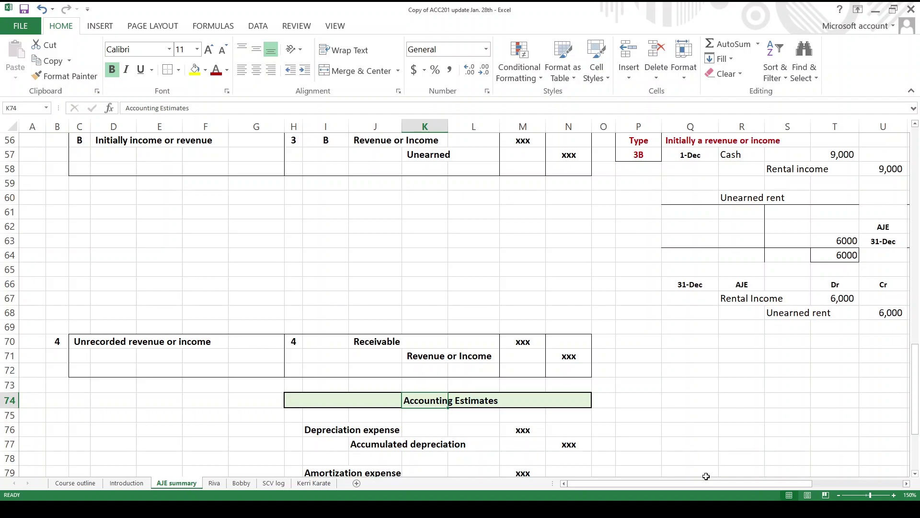
{"action": "key", "text": "Down"}
{"action": "key", "text": "Down"}
{"action": "key", "text": "Down"}
{"action": "key", "text": "Down"}
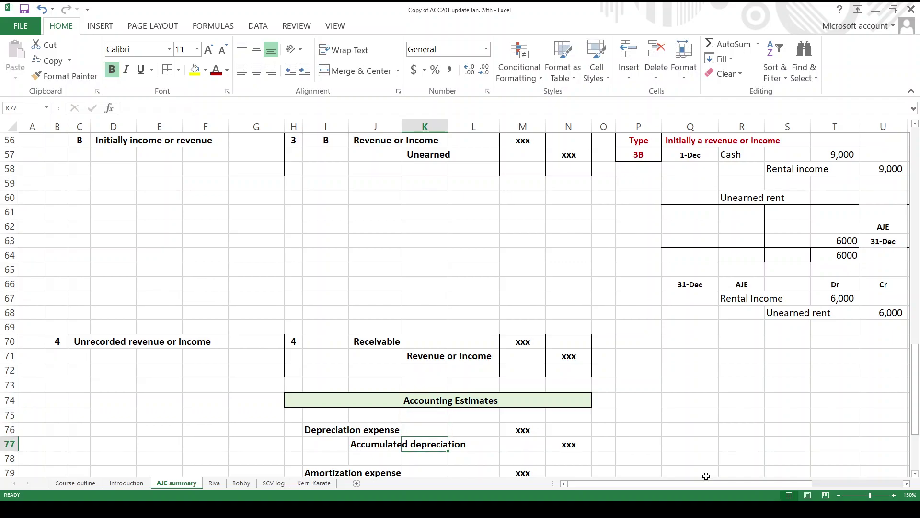
{"action": "key", "text": "Down"}
{"action": "key", "text": "Down"}
{"action": "key", "text": "Down"}
{"action": "key", "text": "Down"}
{"action": "key", "text": "Down"}
{"action": "key", "text": "Down"}
{"action": "key", "text": "Down"}
{"action": "key", "text": "Down"}
{"action": "key", "text": "Down"}
{"action": "key", "text": "Down"}
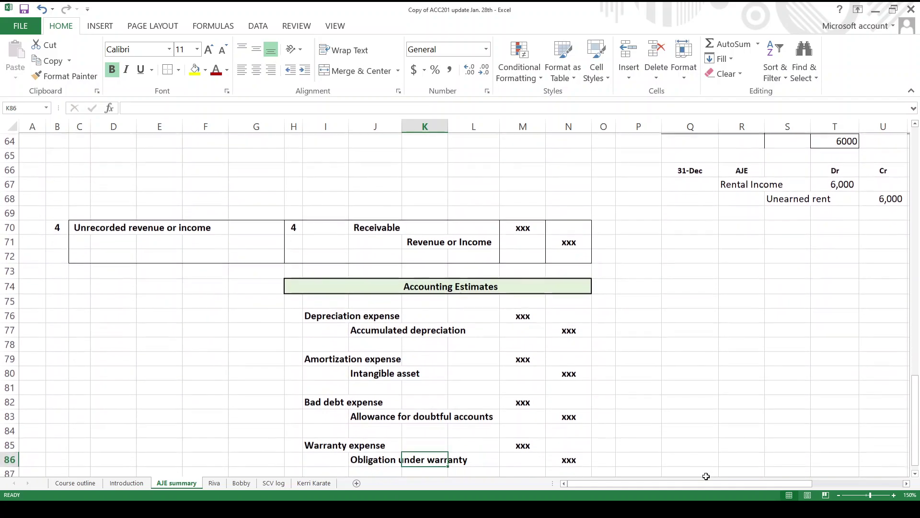
{"action": "key", "text": "Down"}
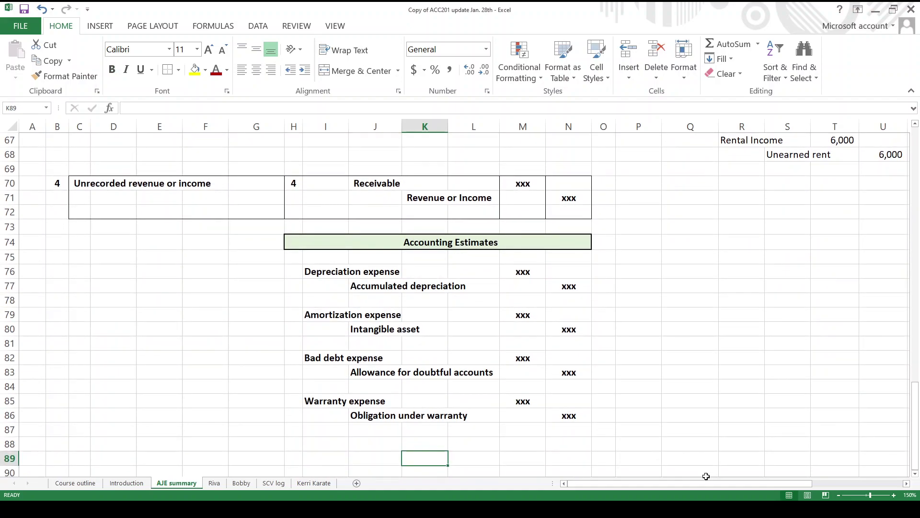
{"action": "key", "text": "Down"}
{"action": "key", "text": "Up"}
{"action": "key", "text": "Up"}
{"action": "key", "text": "Up"}
{"action": "key", "text": "Up"}
{"action": "key", "text": "Up"}
{"action": "key", "text": "Up"}
{"action": "key", "text": "Up"}
{"action": "key", "text": "Up"}
{"action": "key", "text": "Up"}
{"action": "key", "text": "Up"}
{"action": "key", "text": "Up"}
{"action": "key", "text": "Up"}
{"action": "key", "text": "Up"}
{"action": "key", "text": "Up"}
{"action": "key", "text": "Up"}
{"action": "key", "text": "Up"}
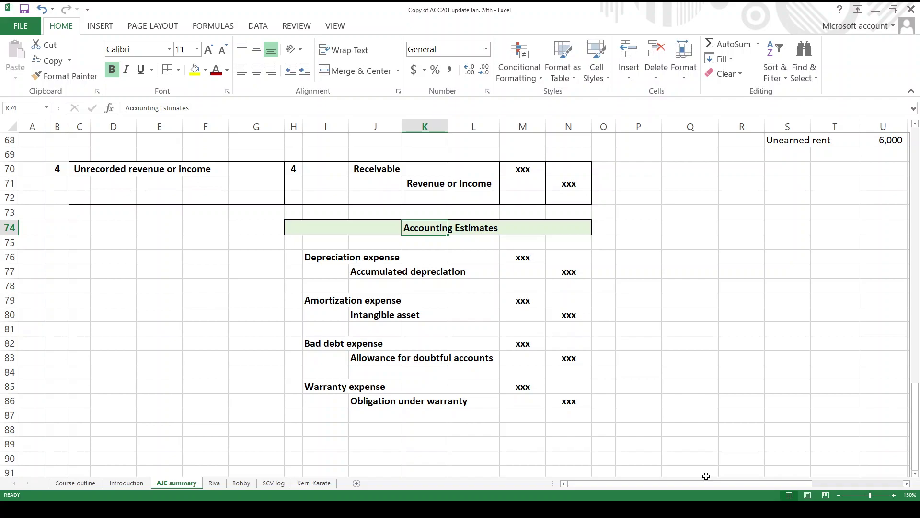
{"action": "key", "text": "Left"}
{"action": "key", "text": "Left"}
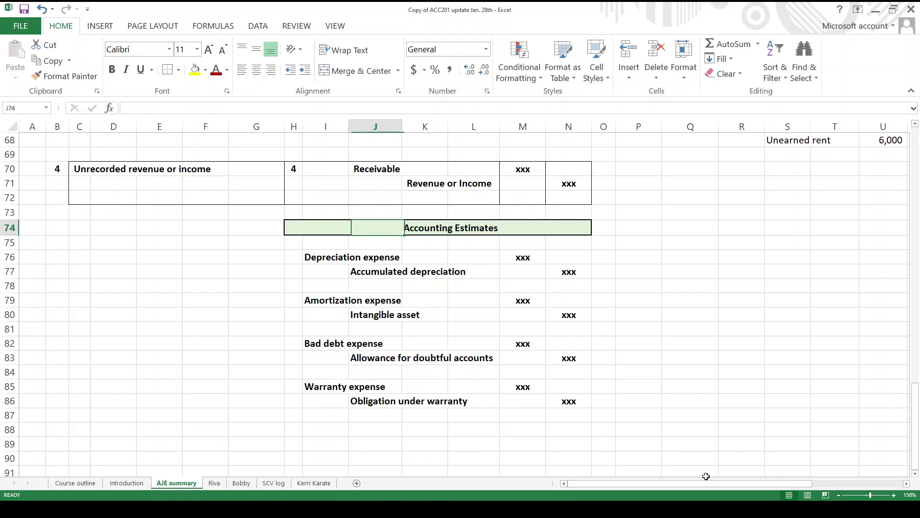
{"action": "key", "text": "Down"}
{"action": "key", "text": "Down"}
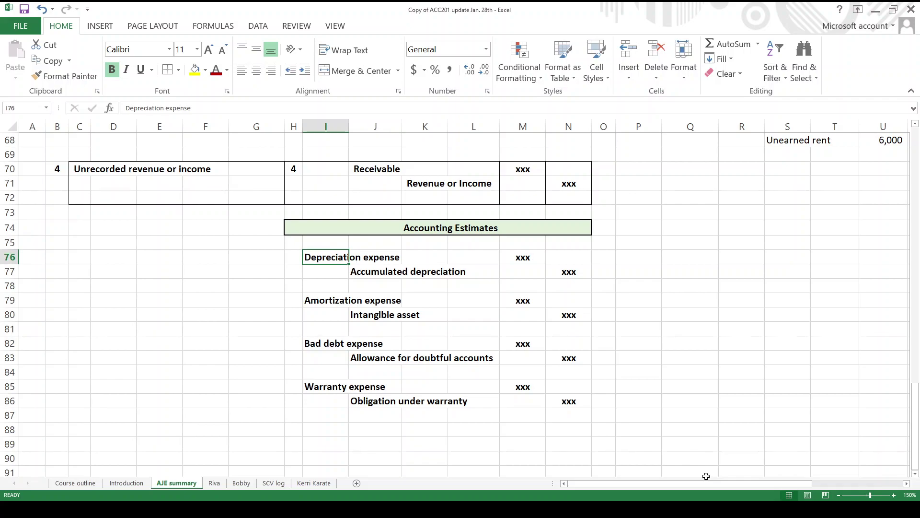
{"action": "key", "text": "Right"}
{"action": "key", "text": "Down"}
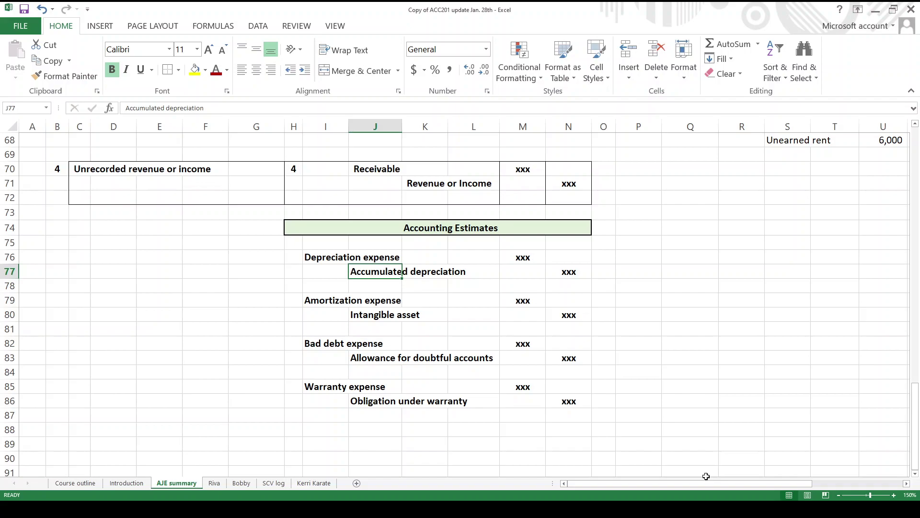
{"action": "key", "text": "Up"}
{"action": "key", "text": "Left"}
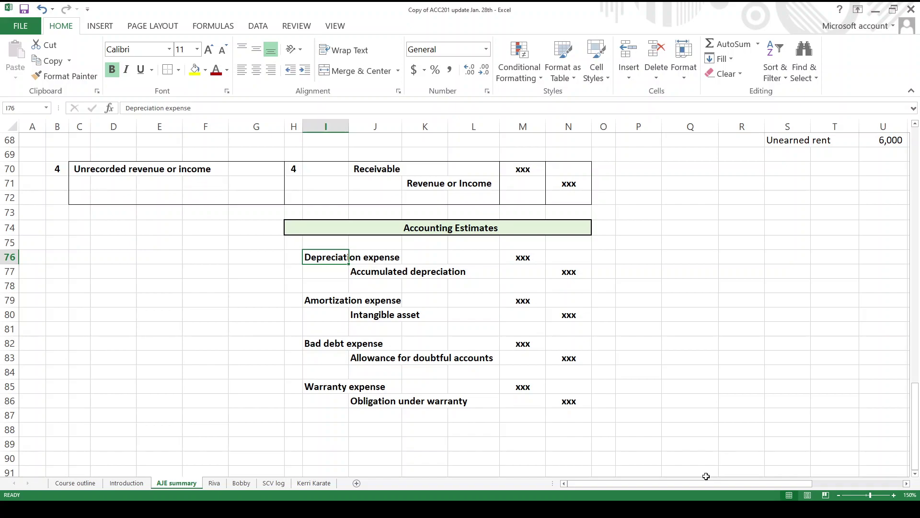
{"action": "key", "text": "Right"}
{"action": "key", "text": "Right"}
{"action": "key", "text": "Right"}
{"action": "key", "text": "Right"}
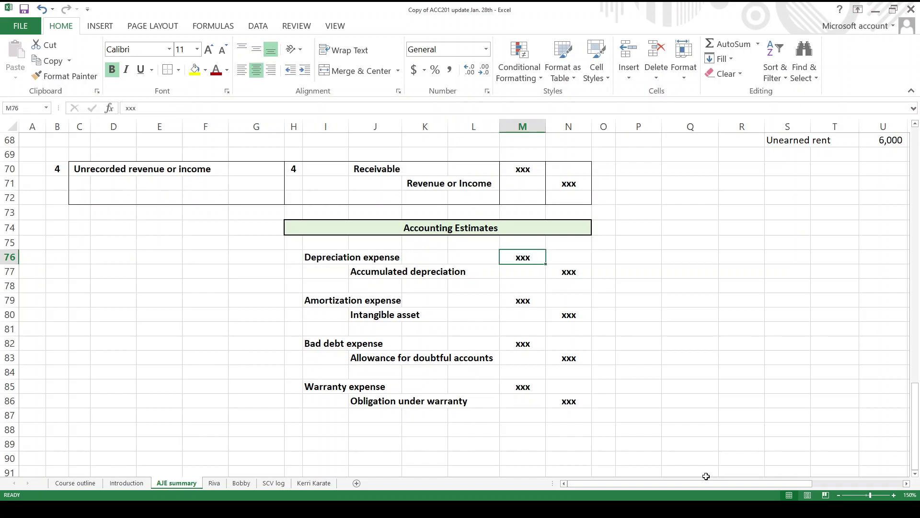
{"action": "key", "text": "Right"}
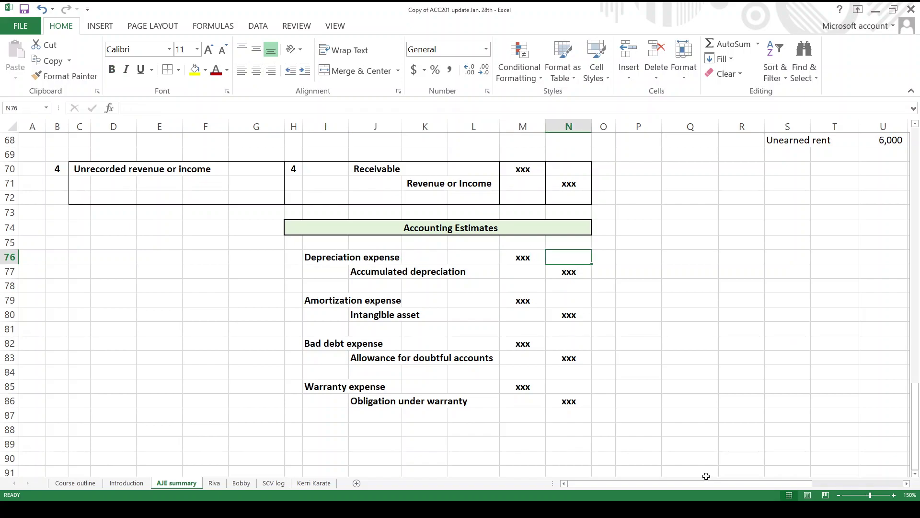
{"action": "key", "text": "Down"}
{"action": "key", "text": "Left"}
{"action": "key", "text": "Down"}
{"action": "key", "text": "Down"}
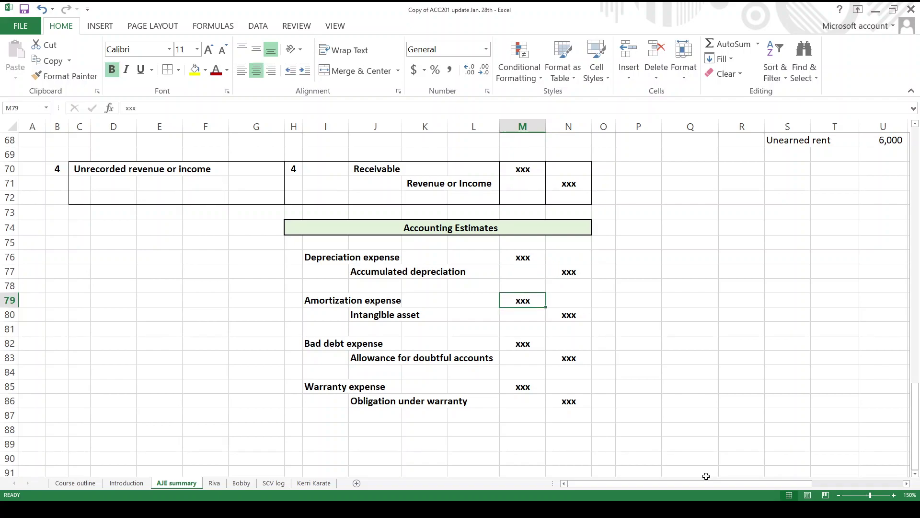
{"action": "key", "text": "Left"}
{"action": "key", "text": "Left"}
{"action": "key", "text": "Left"}
{"action": "key", "text": "Left"}
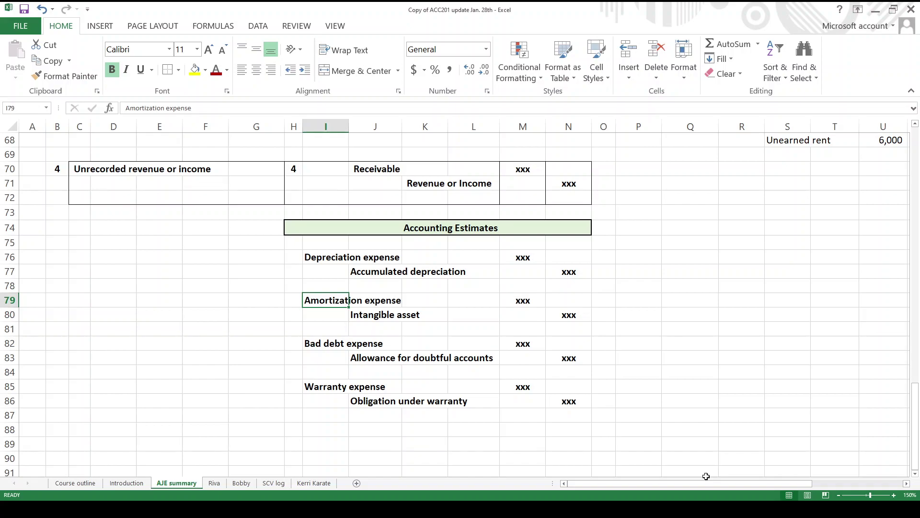
{"action": "key", "text": "Down"}
{"action": "key", "text": "Right"}
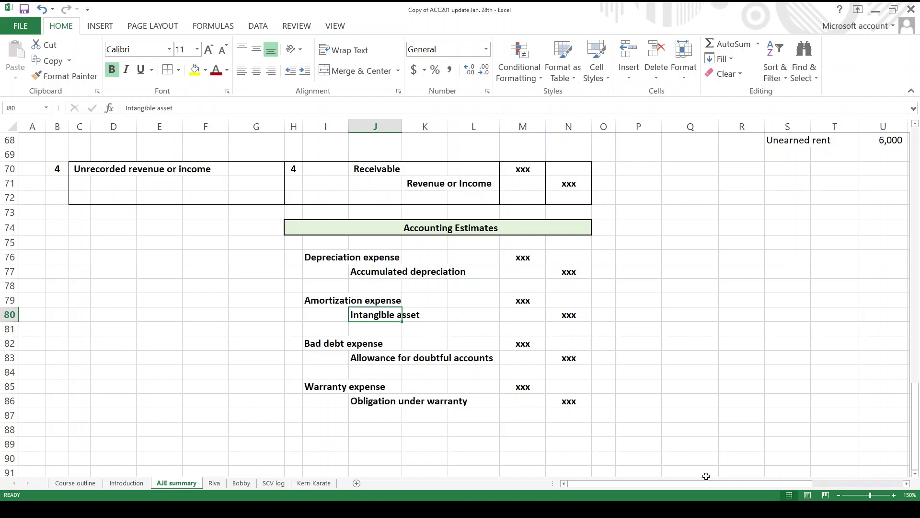
{"action": "key", "text": "Up"}
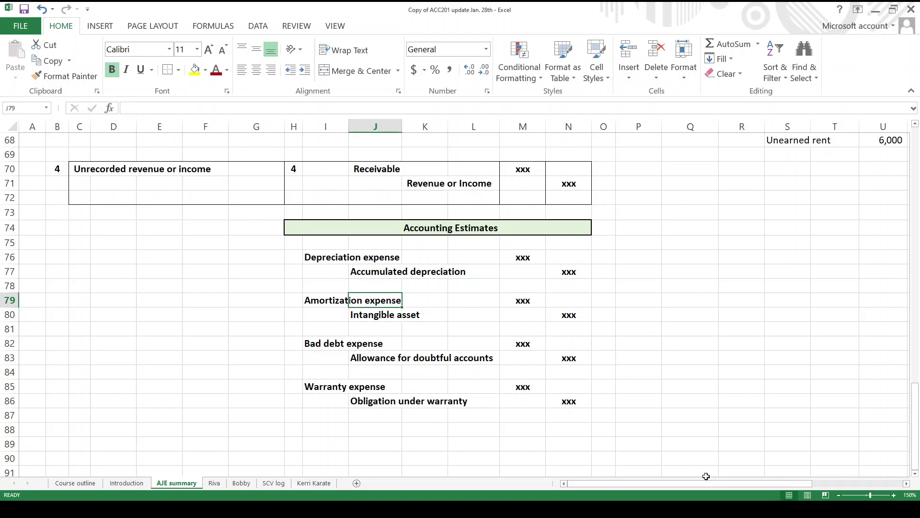
{"action": "key", "text": "Right"}
{"action": "key", "text": "Right"}
{"action": "key", "text": "Right"}
{"action": "key", "text": "Down"}
{"action": "key", "text": "Right"}
{"action": "key", "text": "Down"}
{"action": "key", "text": "Down"}
{"action": "key", "text": "Left"}
{"action": "key", "text": "Left"}
{"action": "key", "text": "Left"}
{"action": "key", "text": "Left"}
{"action": "key", "text": "Left"}
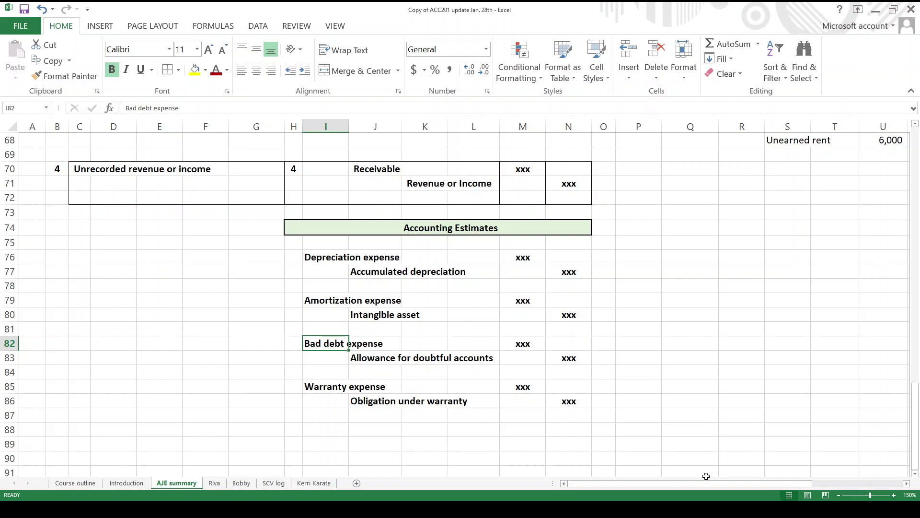
{"action": "key", "text": "Right"}
{"action": "key", "text": "Right"}
{"action": "key", "text": "Right"}
{"action": "key", "text": "Right"}
{"action": "key", "text": "Down"}
{"action": "key", "text": "Left"}
{"action": "key", "text": "Left"}
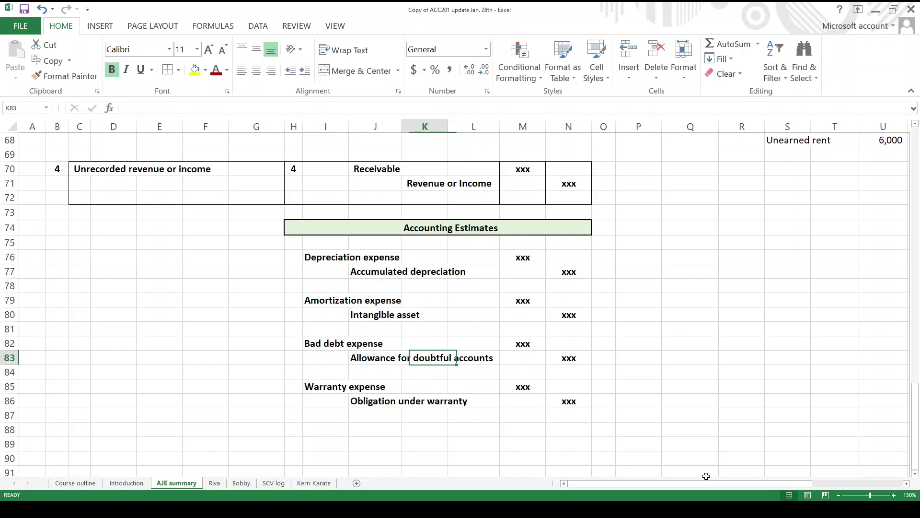
{"action": "key", "text": "Left"}
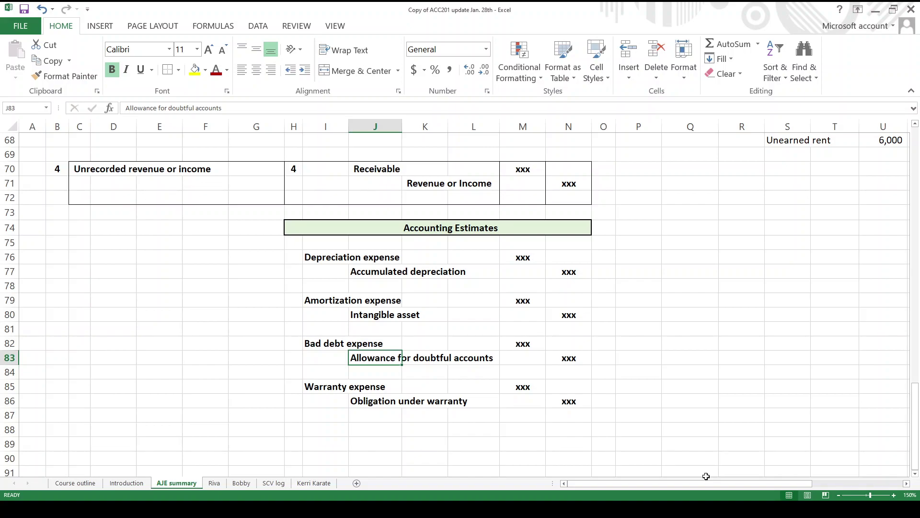
{"action": "key", "text": "Left"}
{"action": "key", "text": "Up"}
{"action": "key", "text": "Up"}
{"action": "key", "text": "Right"}
{"action": "key", "text": "Right"}
{"action": "key", "text": "Right"}
{"action": "key", "text": "Right"}
{"action": "key", "text": "Down"}
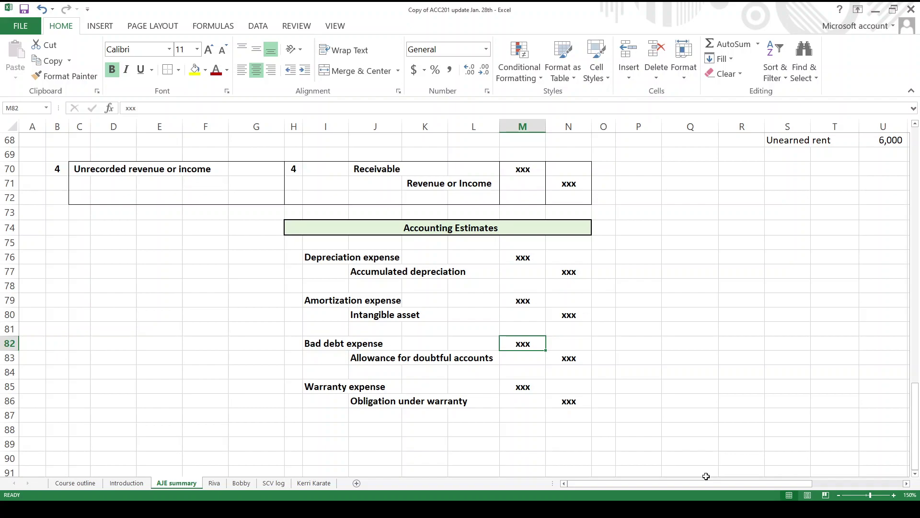
{"action": "key", "text": "Right"}
{"action": "key", "text": "Left"}
{"action": "key", "text": "Down"}
{"action": "key", "text": "Right"}
{"action": "key", "text": "Up"}
{"action": "key", "text": "Left"}
{"action": "key", "text": "Down"}
{"action": "key", "text": "Down"}
{"action": "key", "text": "Down"}
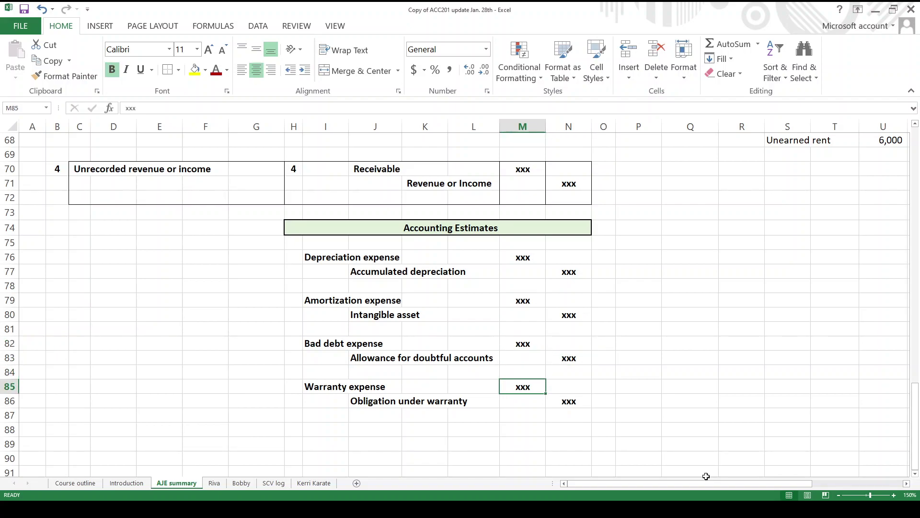
{"action": "key", "text": "Left"}
{"action": "key", "text": "Left"}
{"action": "key", "text": "Left"}
{"action": "key", "text": "Left"}
{"action": "key", "text": "Down"}
{"action": "key", "text": "Down"}
{"action": "key", "text": "Down"}
{"action": "key", "text": "Down"}
{"action": "key", "text": "Down"}
{"action": "key", "text": "Down"}
{"action": "key", "text": "Down"}
{"action": "key", "text": "Down"}
{"action": "key", "text": "Down"}
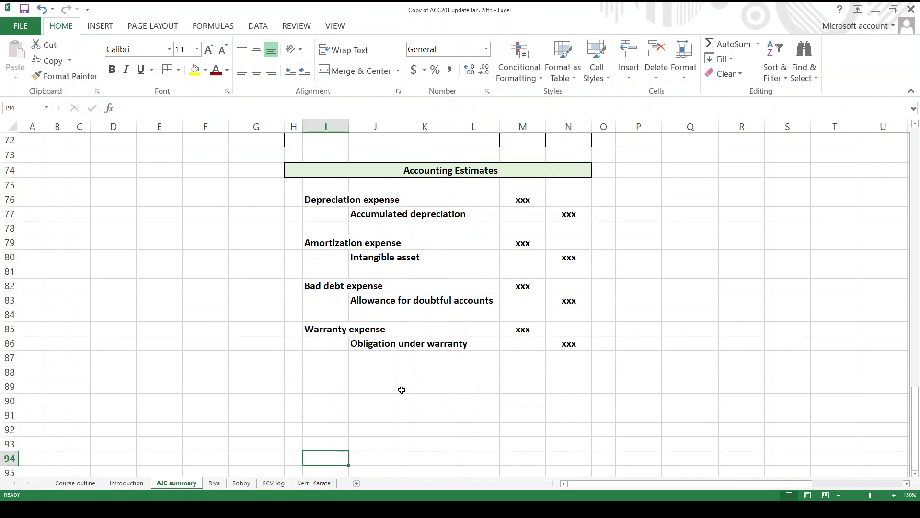
Step: Rule J89:M89 and L90:L94 as a T-account and title it 'Obligation under warranty'
{"action": "left_click_drag", "start_coordinate": [400, 387], "coordinate": [511, 385]}
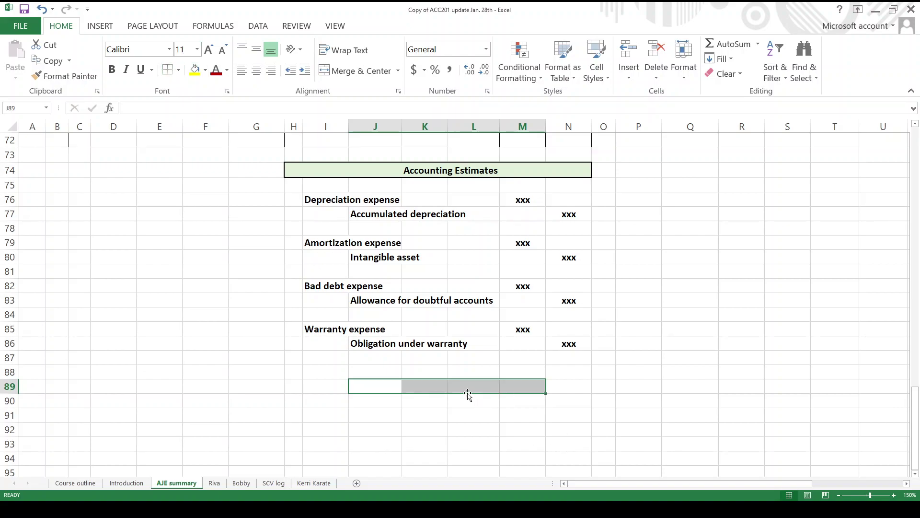
{"action": "left_click_drag", "start_coordinate": [470, 400], "coordinate": [473, 457]}
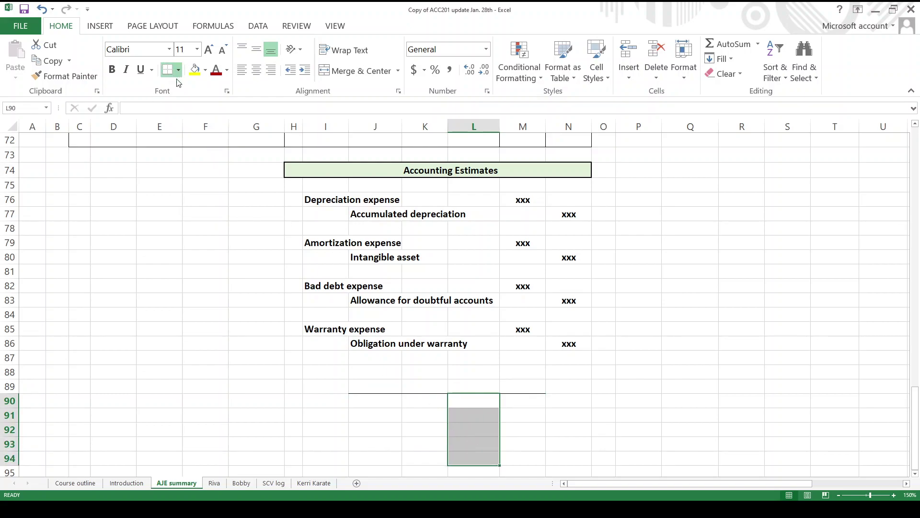
{"action": "left_click", "coordinate": [410, 387]}
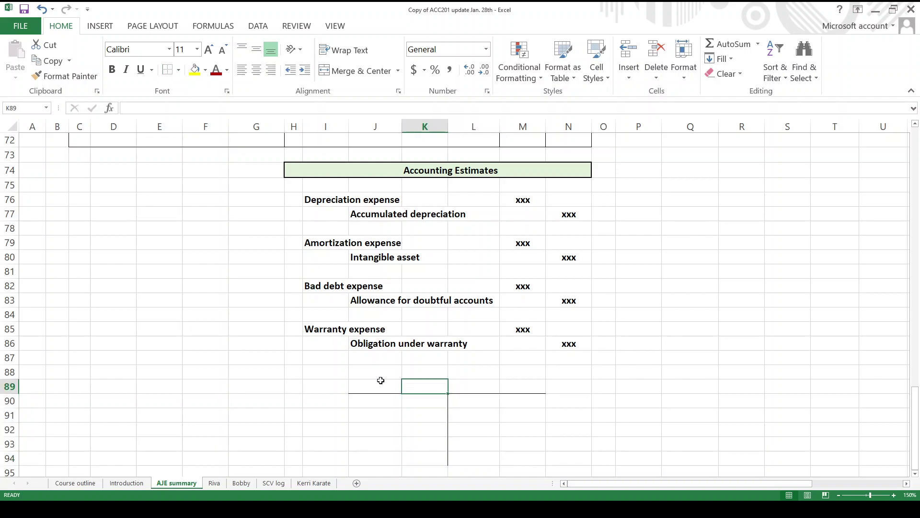
{"action": "left_click", "coordinate": [384, 383]}
{"action": "type", "text": "O"}
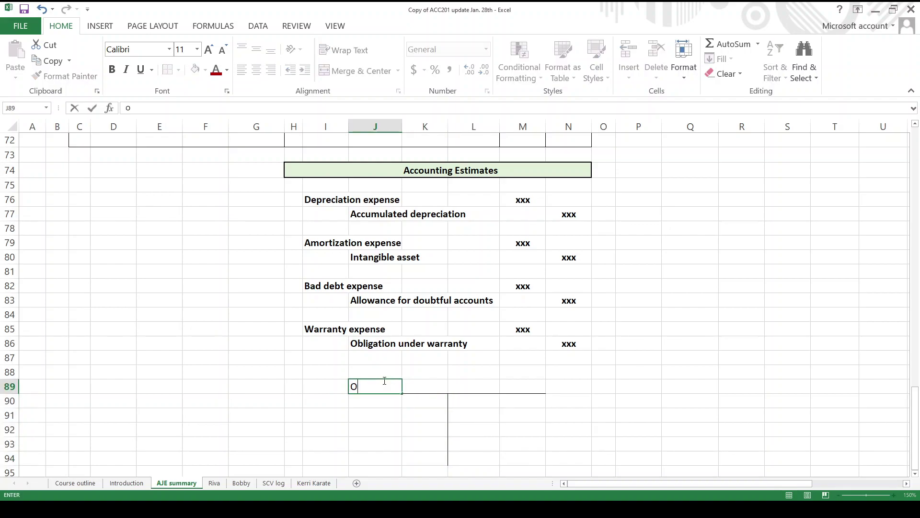
{"action": "type", "text": "bligation under warran"}
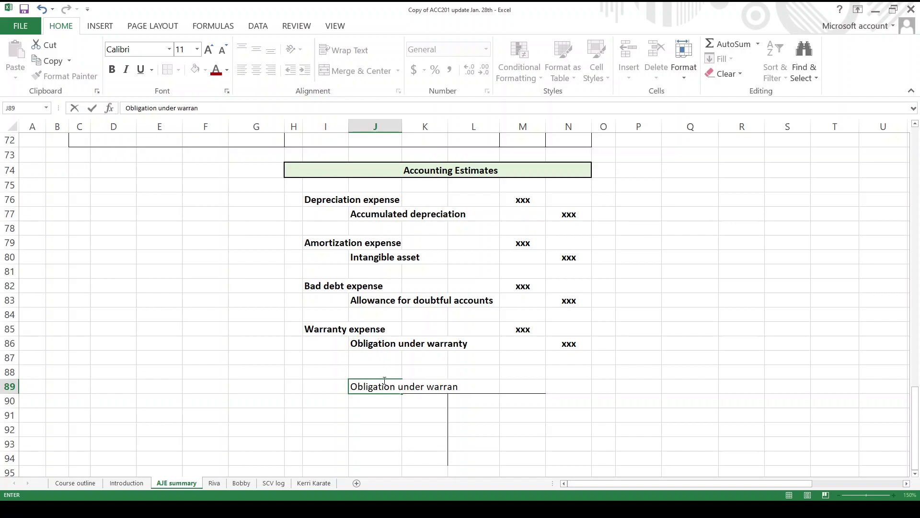
{"action": "type", "text": "ty"}
{"action": "key", "text": "Return"}
{"action": "left_click", "coordinate": [384, 381]}
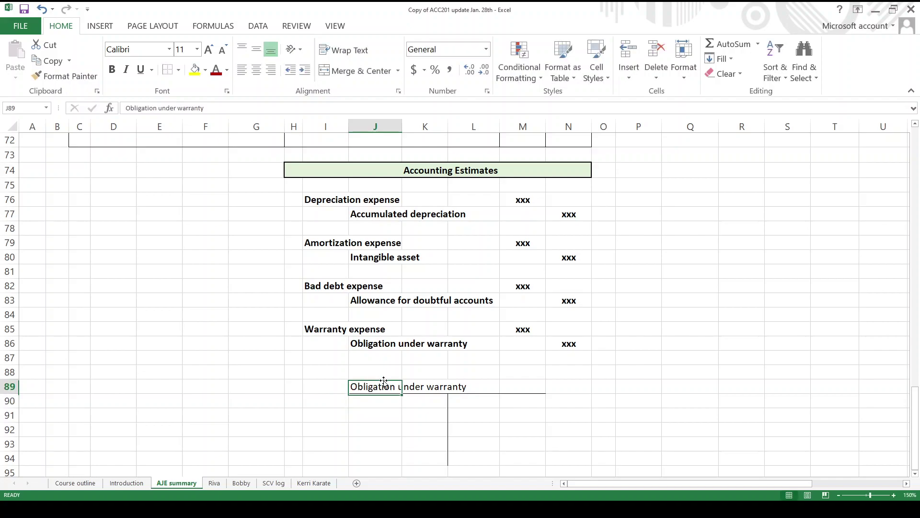
{"action": "key", "text": "F2"}
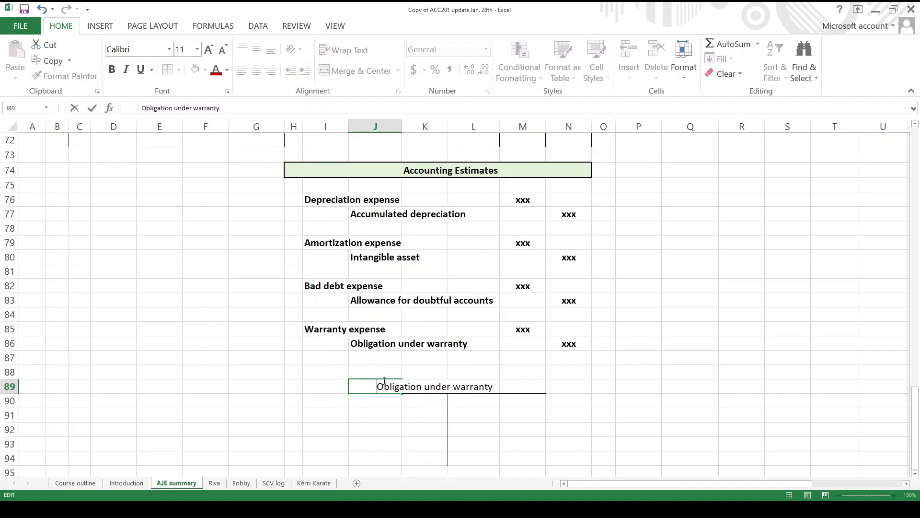
{"action": "key", "text": "Return"}
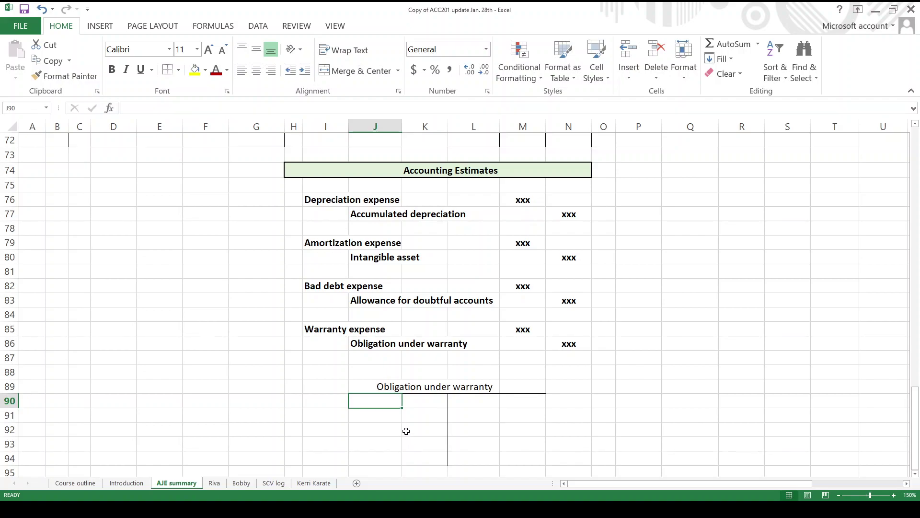
Step: Add a closing rule under J92:M92 and a box border around balance cell M93
{"action": "left_click_drag", "start_coordinate": [392, 428], "coordinate": [516, 425]}
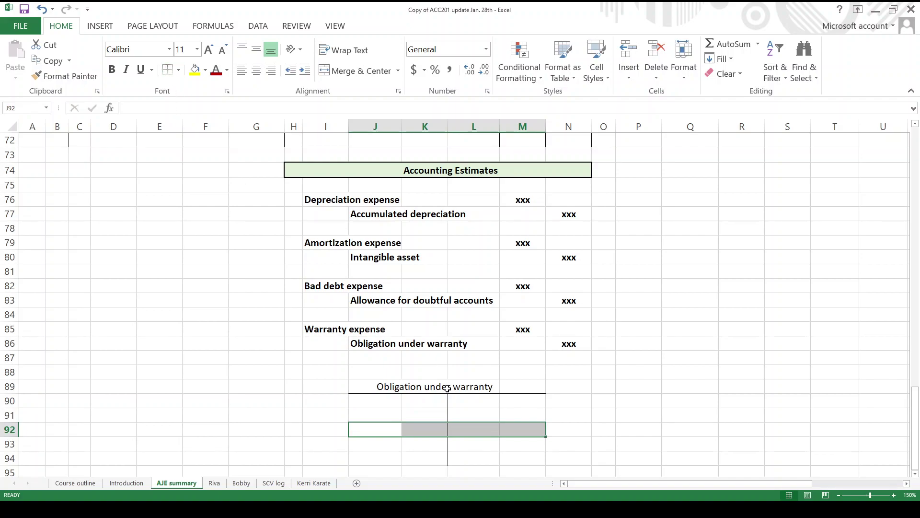
{"action": "left_click", "coordinate": [537, 448]}
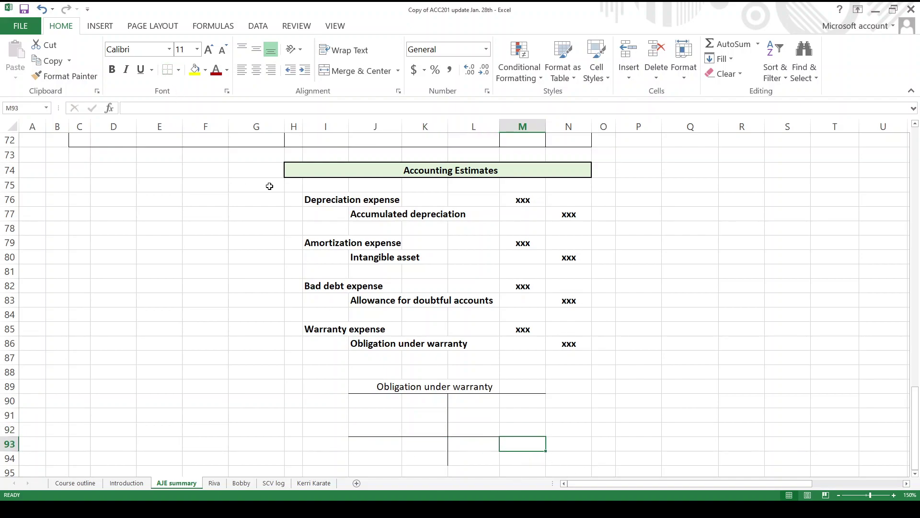
{"action": "left_click", "coordinate": [171, 70]}
{"action": "left_click", "coordinate": [577, 402]}
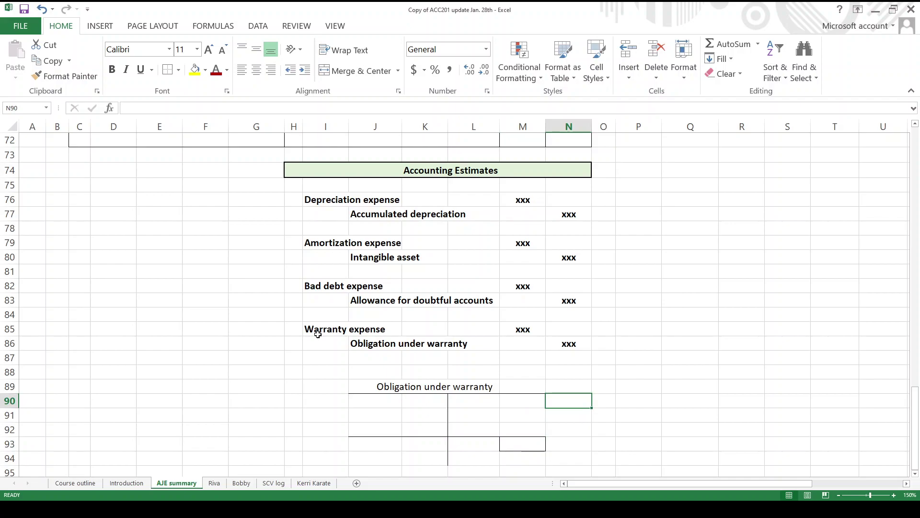
{"action": "left_click_drag", "start_coordinate": [318, 334], "coordinate": [551, 352]}
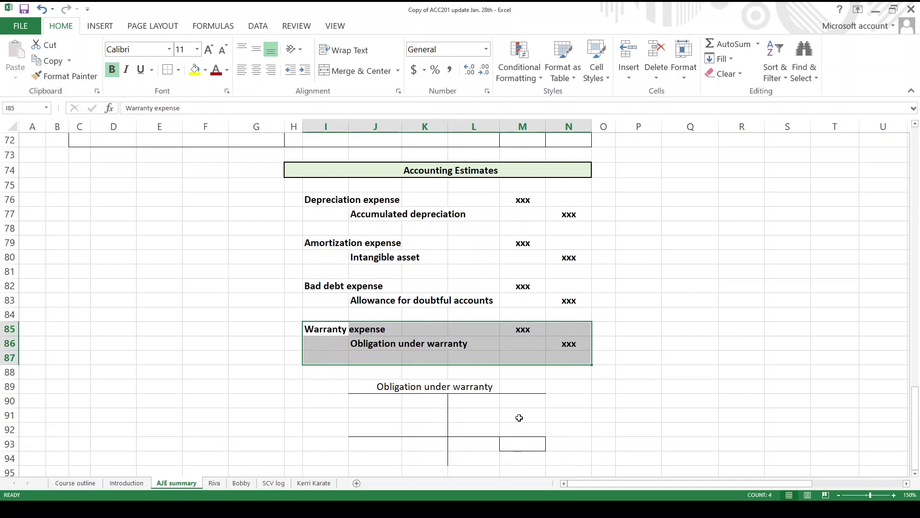
Step: Enter the 22500 credit in M90 of the warranty T-account, removing the duplicate in M91
{"action": "left_click", "coordinate": [517, 418]}
{"action": "type", "text": "22"}
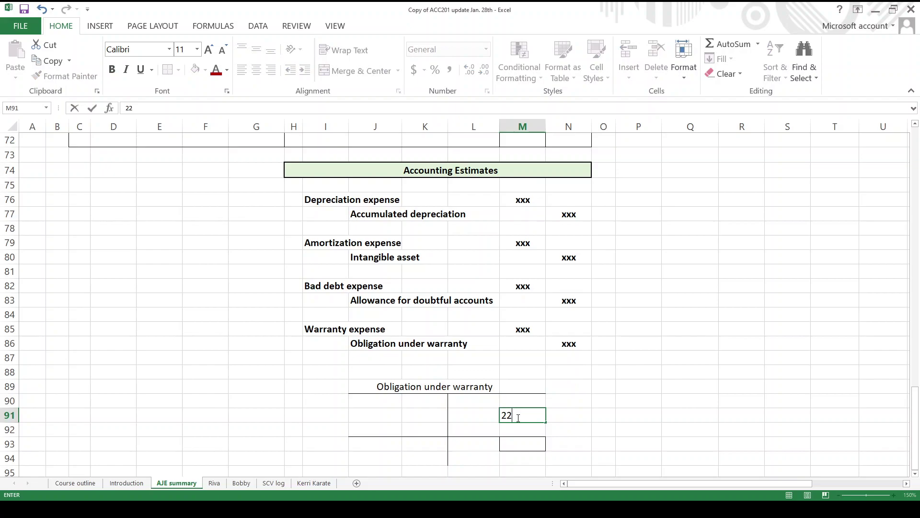
{"action": "type", "text": "500"}
{"action": "key", "text": "Return"}
{"action": "left_click", "coordinate": [502, 415]}
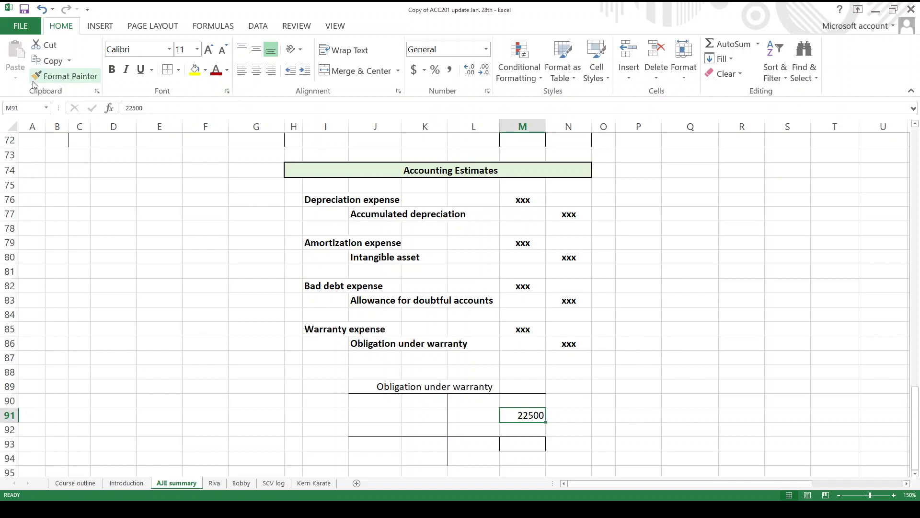
{"action": "left_click", "coordinate": [524, 401]}
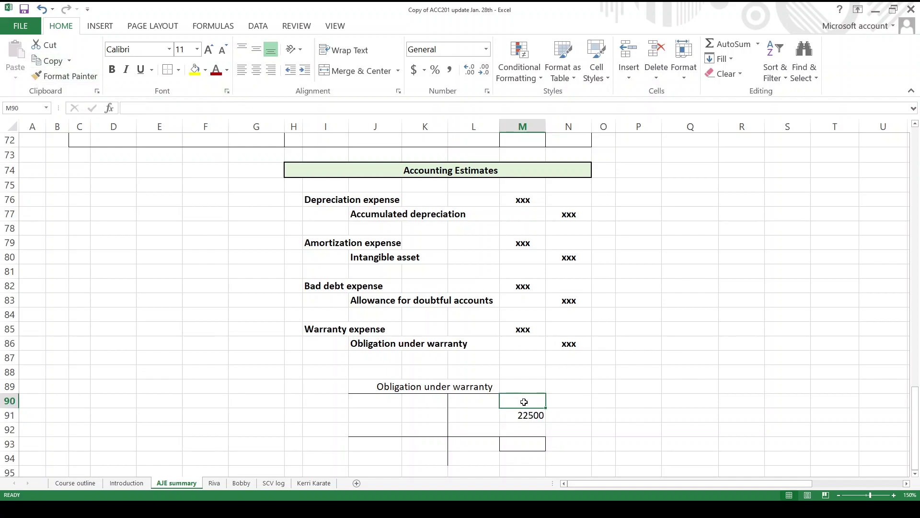
{"action": "type", "text": "22500"}
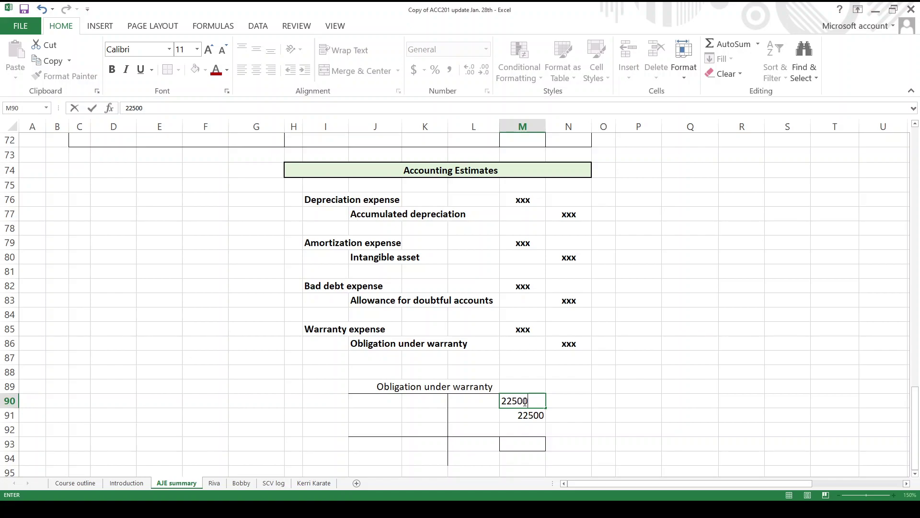
{"action": "key", "text": "Return"}
{"action": "key", "text": "Delete"}
{"action": "left_click", "coordinate": [524, 401]}
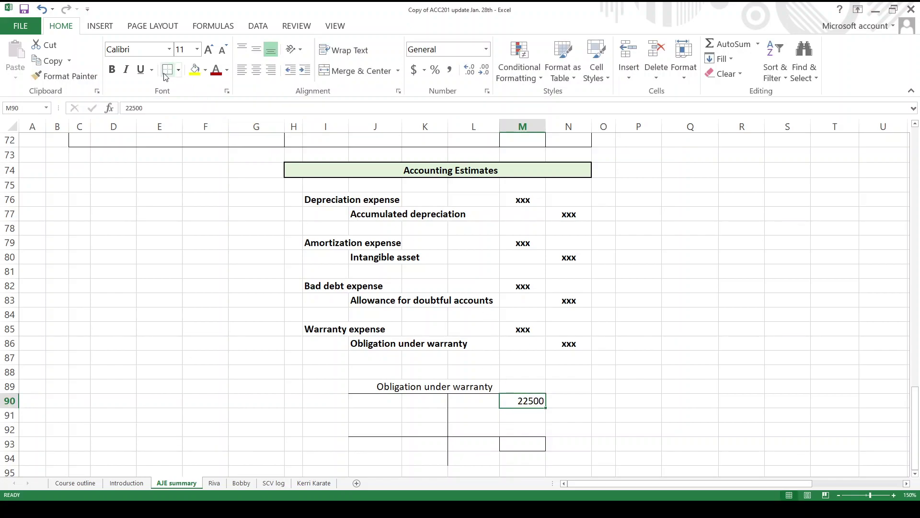
{"action": "left_click", "coordinate": [745, 427]}
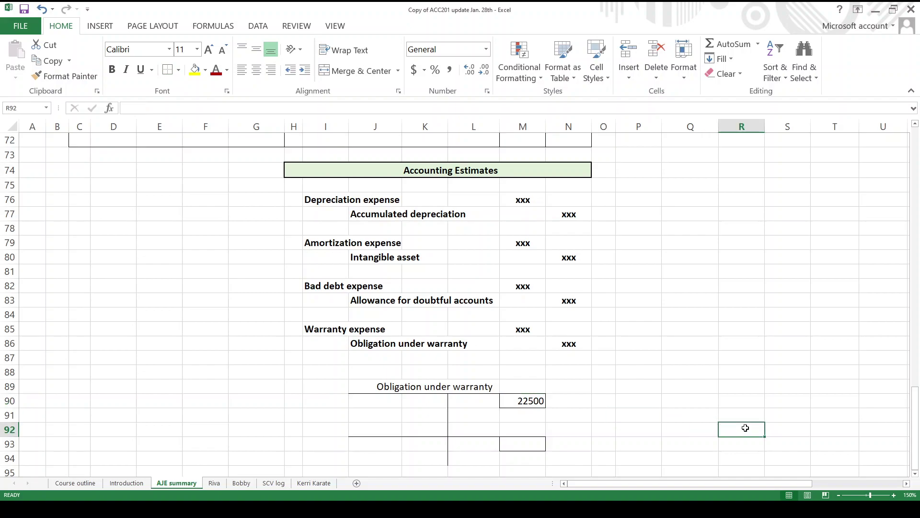
Step: Enter the 30000 balance in M93 and a 7500 credit in M92
{"action": "left_click", "coordinate": [532, 442]}
{"action": "type", "text": "30000"}
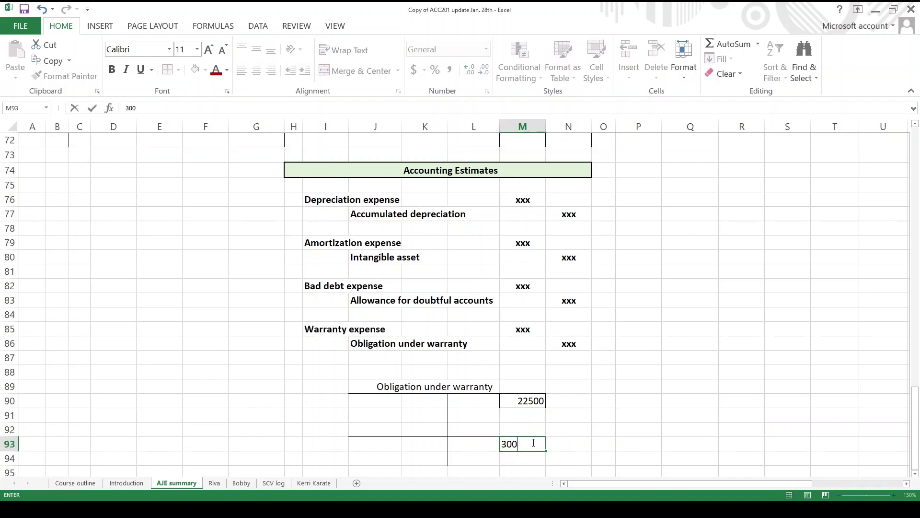
{"action": "key", "text": "Return"}
{"action": "key", "text": "Up"}
{"action": "key", "text": "Up"}
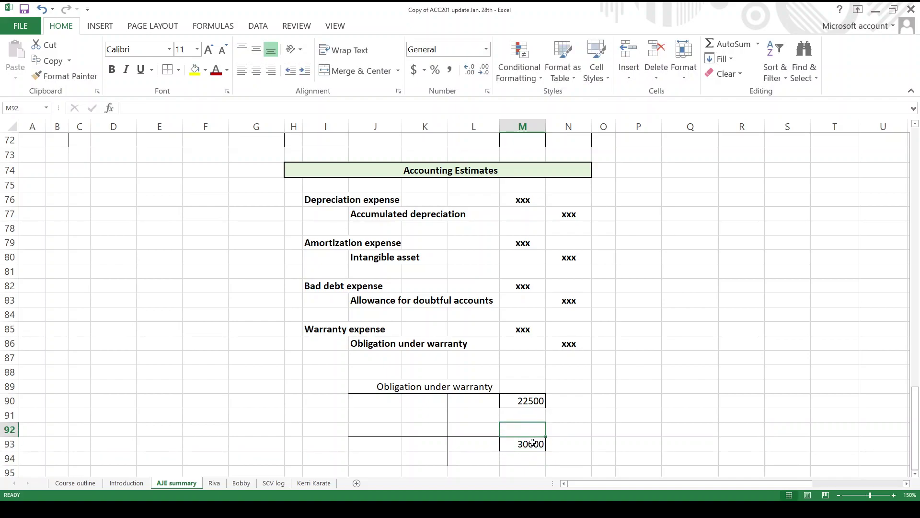
{"action": "type", "text": "7500"}
{"action": "key", "text": "Return"}
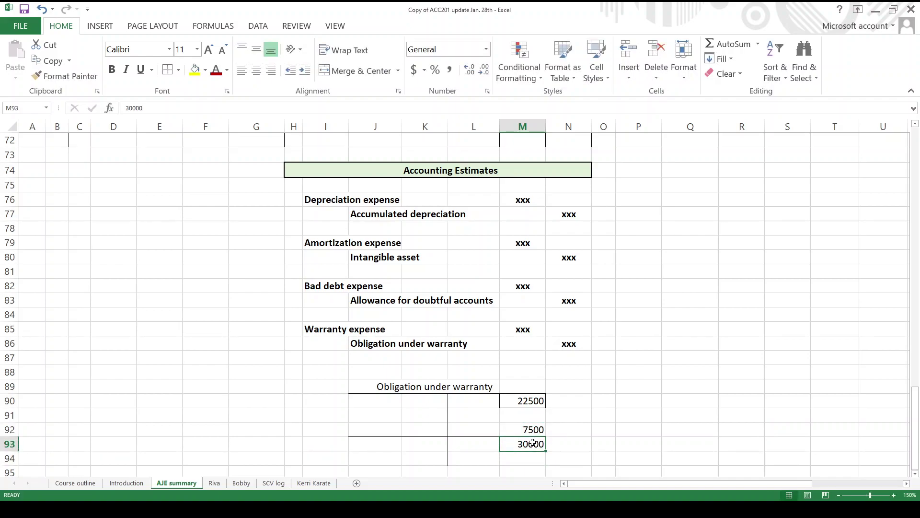
Step: Review the Warranty expense and Obligation under warranty entry lines
{"action": "key", "text": "Up"}
{"action": "key", "text": "Left"}
{"action": "key", "text": "Left"}
{"action": "key", "text": "Left"}
{"action": "key", "text": "Left"}
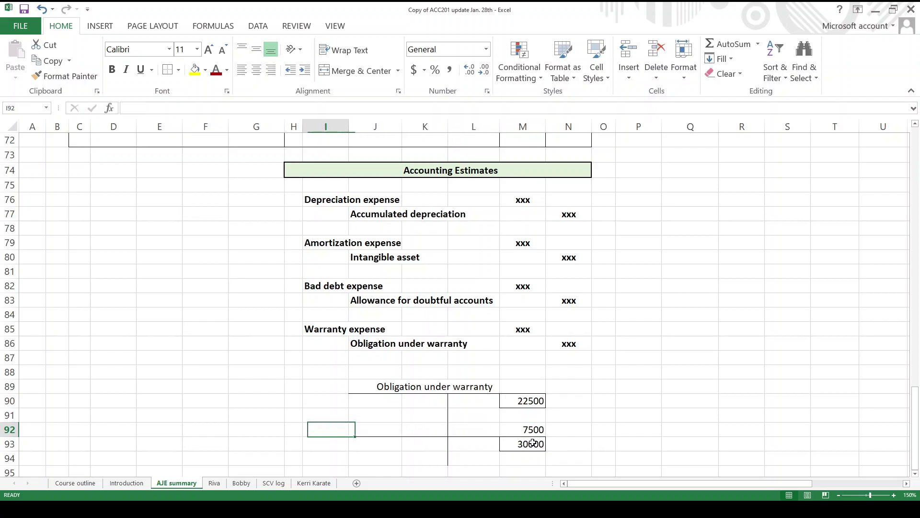
{"action": "key", "text": "Up"}
{"action": "key", "text": "Up"}
{"action": "key", "text": "Up"}
{"action": "key", "text": "Up"}
{"action": "key", "text": "Up"}
{"action": "key", "text": "Up"}
{"action": "key", "text": "Up"}
{"action": "key", "text": "Right"}
{"action": "key", "text": "Down"}
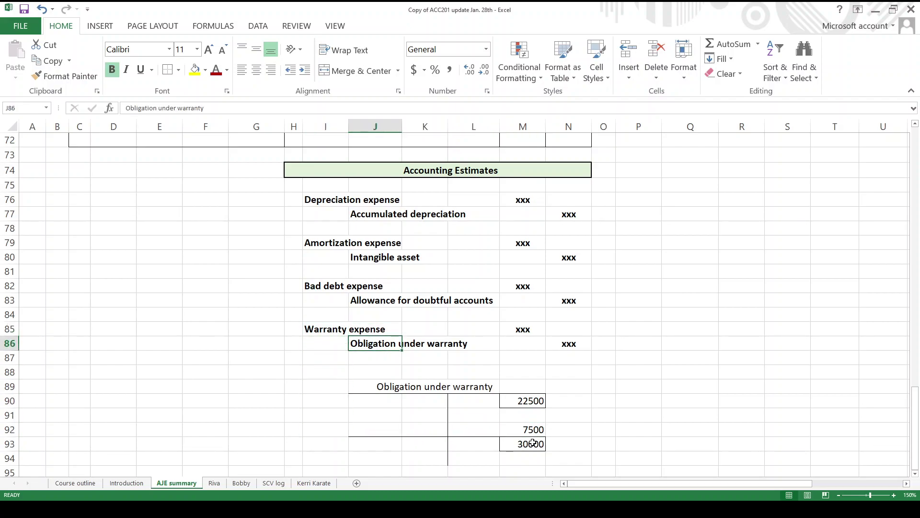
{"action": "key", "text": "Down"}
{"action": "key", "text": "Down"}
{"action": "key", "text": "Down"}
{"action": "key", "text": "Down"}
{"action": "key", "text": "Down"}
{"action": "key", "text": "Down"}
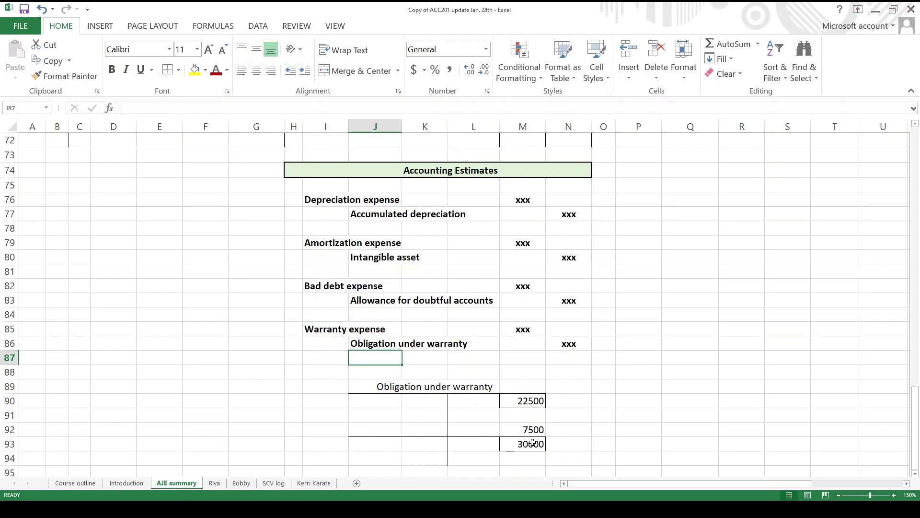
{"action": "key", "text": "Right"}
{"action": "key", "text": "Right"}
{"action": "key", "text": "Right"}
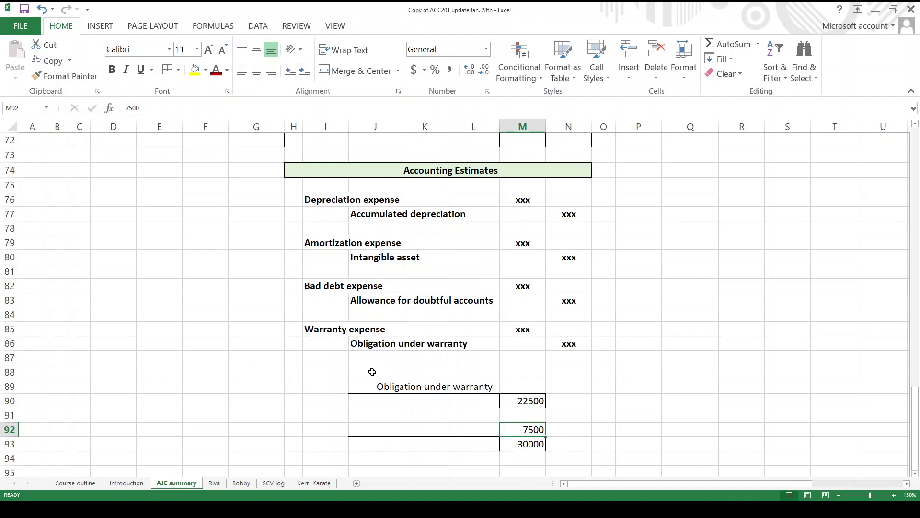
{"action": "left_click", "coordinate": [319, 369]}
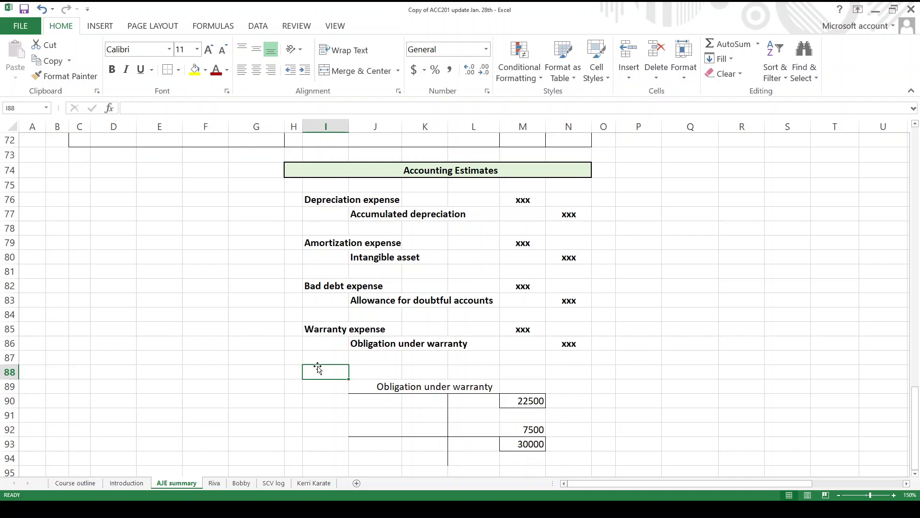
{"action": "key", "text": "Up"}
{"action": "key", "text": "Up"}
{"action": "key", "text": "Up"}
{"action": "key", "text": "Up"}
{"action": "key", "text": "Up"}
{"action": "key", "text": "Up"}
{"action": "key", "text": "Up"}
{"action": "key", "text": "Up"}
{"action": "key", "text": "Up"}
{"action": "key", "text": "Up"}
{"action": "key", "text": "Up"}
{"action": "key", "text": "Up"}
{"action": "key", "text": "Up"}
{"action": "key", "text": "Up"}
{"action": "key", "text": "Up"}
{"action": "key", "text": "Up"}
{"action": "key", "text": "Up"}
{"action": "key", "text": "Up"}
{"action": "key", "text": "Up"}
{"action": "key", "text": "Up"}
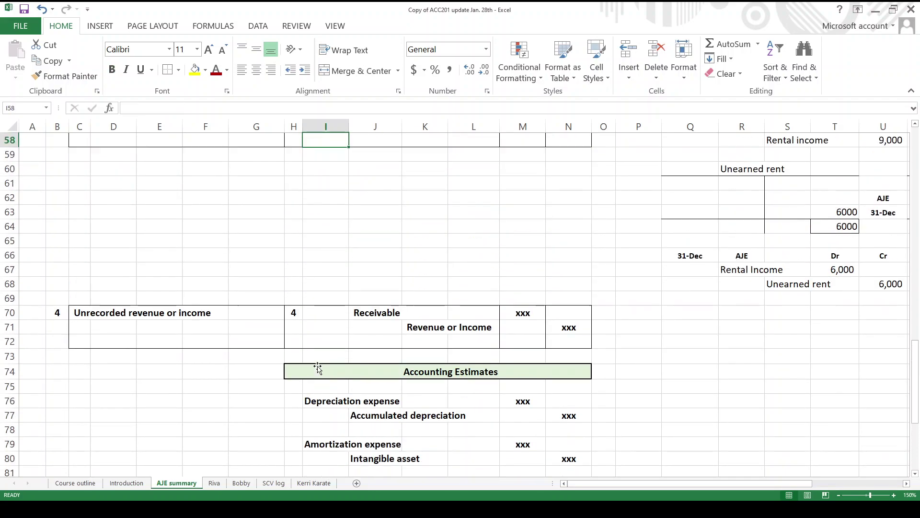
{"action": "key", "text": "Up"}
{"action": "key", "text": "Up"}
{"action": "key", "text": "Up"}
{"action": "key", "text": "Up"}
{"action": "key", "text": "Up"}
{"action": "key", "text": "Up"}
{"action": "key", "text": "Up"}
{"action": "key", "text": "Up"}
{"action": "key", "text": "Up"}
{"action": "key", "text": "Up"}
{"action": "key", "text": "Up"}
{"action": "key", "text": "Up"}
{"action": "key", "text": "Up"}
{"action": "key", "text": "Up"}
{"action": "key", "text": "Up"}
{"action": "key", "text": "Up"}
{"action": "key", "text": "Up"}
{"action": "key", "text": "Up"}
{"action": "key", "text": "Up"}
{"action": "key", "text": "Up"}
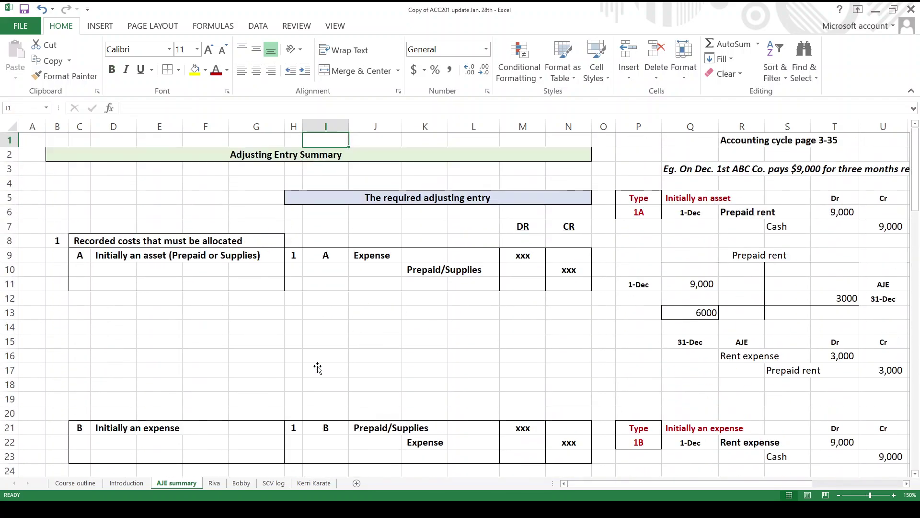
{"action": "key", "text": "Left"}
{"action": "key", "text": "Down"}
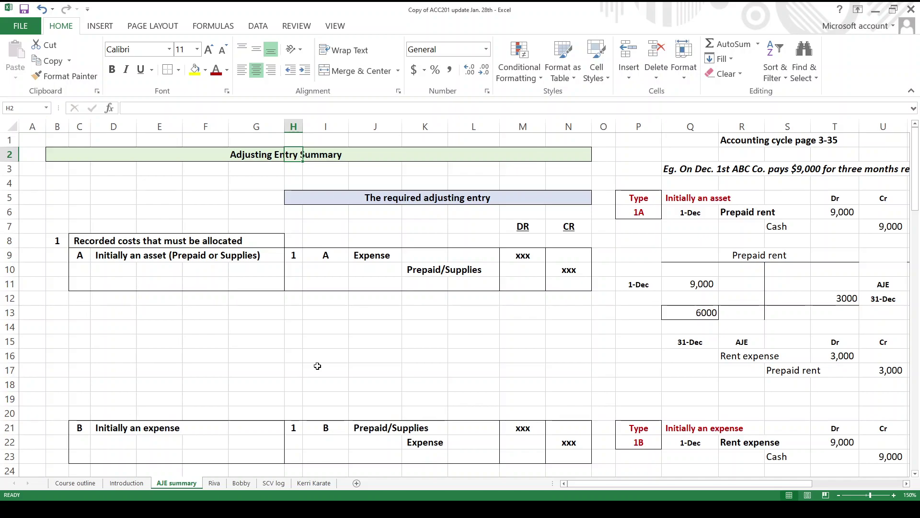
{"action": "key", "text": "Down"}
{"action": "key", "text": "Down"}
{"action": "key", "text": "Down"}
{"action": "key", "text": "Down"}
{"action": "key", "text": "Down"}
{"action": "key", "text": "Down"}
{"action": "key", "text": "Down"}
{"action": "key", "text": "Down"}
{"action": "key", "text": "Down"}
{"action": "key", "text": "Down"}
{"action": "key", "text": "Down"}
{"action": "key", "text": "Down"}
{"action": "key", "text": "Down"}
{"action": "key", "text": "Down"}
{"action": "key", "text": "Down"}
{"action": "key", "text": "Down"}
{"action": "key", "text": "Down"}
{"action": "key", "text": "Down"}
{"action": "key", "text": "Down"}
{"action": "key", "text": "Down"}
{"action": "key", "text": "Down"}
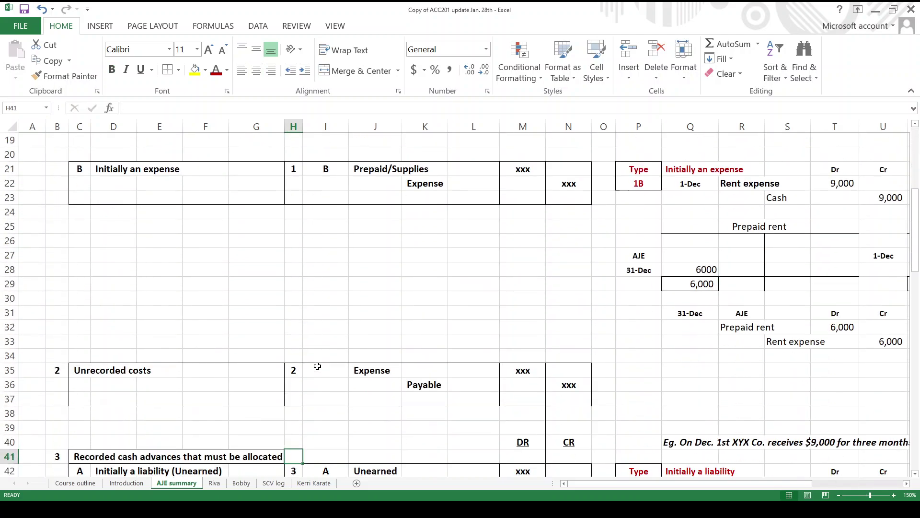
{"action": "key", "text": "Down"}
{"action": "key", "text": "Down"}
{"action": "key", "text": "Down"}
{"action": "key", "text": "Down"}
{"action": "key", "text": "Down"}
{"action": "key", "text": "Down"}
{"action": "key", "text": "Down"}
{"action": "key", "text": "Down"}
{"action": "key", "text": "Down"}
{"action": "key", "text": "Down"}
{"action": "key", "text": "Down"}
{"action": "key", "text": "Down"}
{"action": "key", "text": "Down"}
{"action": "key", "text": "Down"}
{"action": "key", "text": "Down"}
{"action": "key", "text": "Down"}
{"action": "key", "text": "Down"}
{"action": "key", "text": "Down"}
{"action": "key", "text": "Down"}
{"action": "key", "text": "Down"}
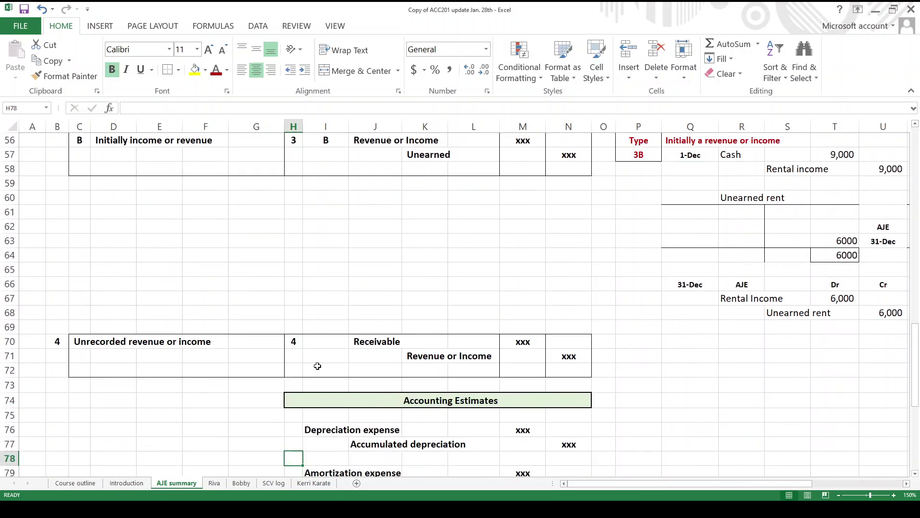
{"action": "key", "text": "Down"}
{"action": "key", "text": "Down"}
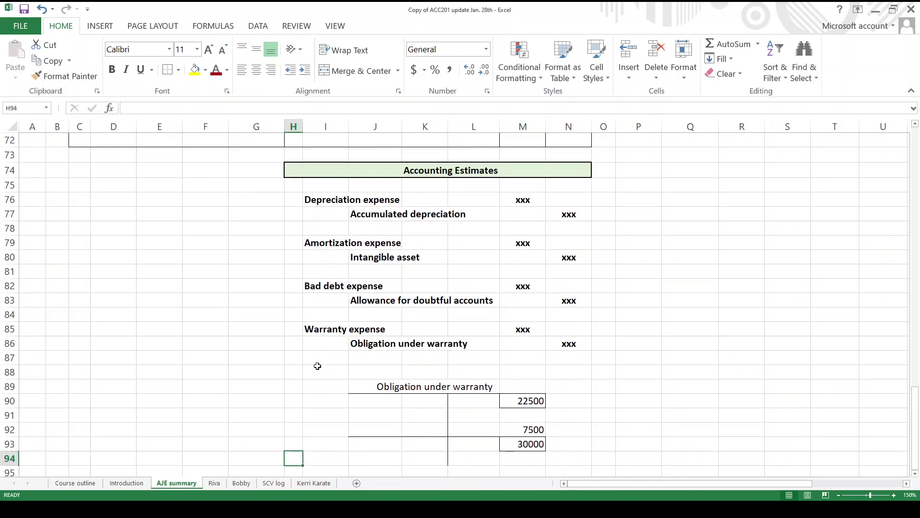
Step: Select the Accounting Estimates block H74:N89, then move back up to cell H1
{"action": "left_click_drag", "start_coordinate": [298, 174], "coordinate": [581, 383]}
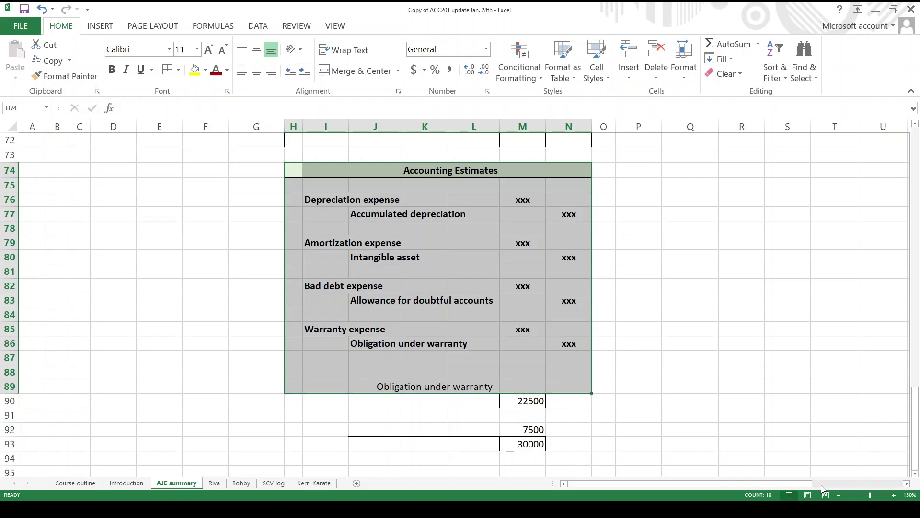
{"action": "key", "text": "Up"}
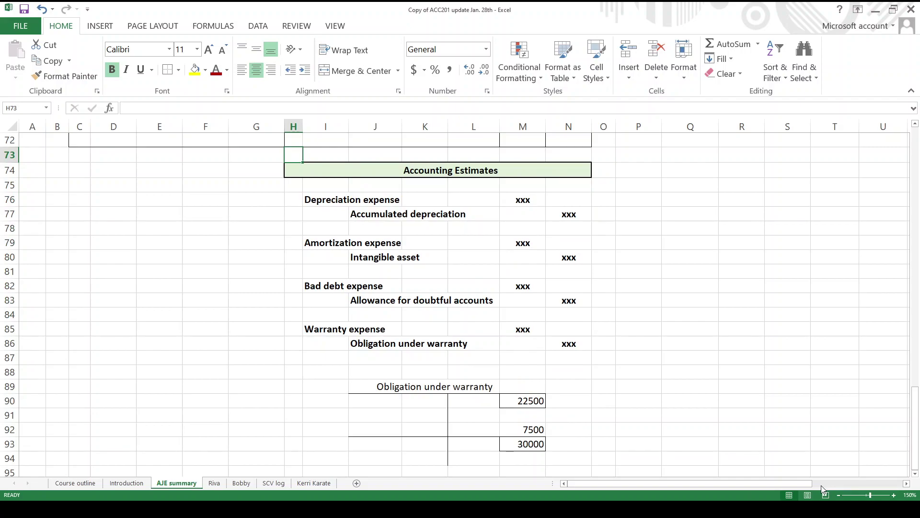
{"action": "key", "text": "Up"}
{"action": "key", "text": "Up"}
{"action": "key", "text": "Up"}
{"action": "key", "text": "Up"}
{"action": "key", "text": "Up"}
{"action": "key", "text": "Up"}
{"action": "key", "text": "Up"}
{"action": "key", "text": "Up"}
{"action": "key", "text": "Up"}
{"action": "key", "text": "Up"}
{"action": "key", "text": "Up"}
{"action": "key", "text": "Up"}
{"action": "key", "text": "Up"}
{"action": "key", "text": "Up"}
{"action": "key", "text": "Up"}
{"action": "key", "text": "Up"}
{"action": "key", "text": "Up"}
{"action": "key", "text": "Up"}
{"action": "key", "text": "Up"}
{"action": "key", "text": "Up"}
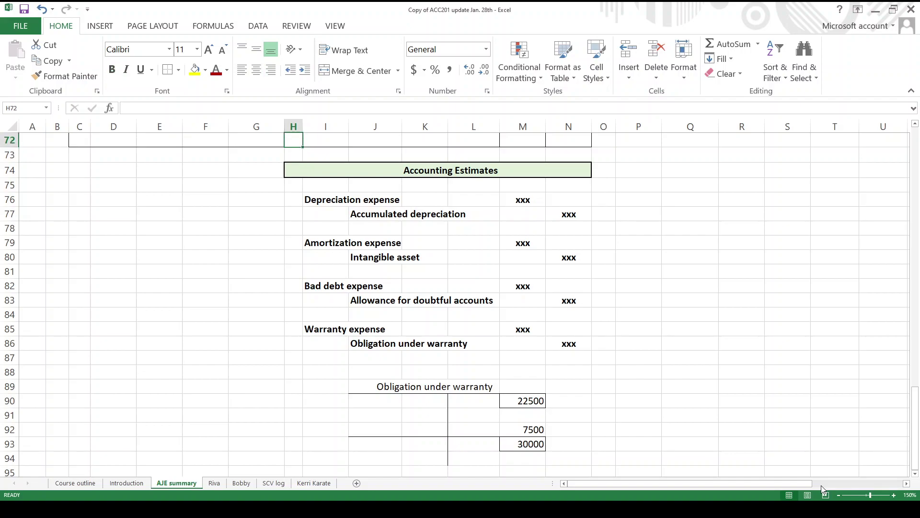
{"action": "key", "text": "Up"}
{"action": "key", "text": "Up"}
{"action": "key", "text": "Up"}
{"action": "key", "text": "Up"}
{"action": "key", "text": "Up"}
{"action": "key", "text": "Up"}
{"action": "key", "text": "Up"}
{"action": "key", "text": "Up"}
{"action": "key", "text": "Up"}
{"action": "key", "text": "Up"}
{"action": "key", "text": "Up"}
{"action": "key", "text": "Up"}
{"action": "key", "text": "Up"}
{"action": "key", "text": "Up"}
{"action": "key", "text": "Up"}
{"action": "key", "text": "Up"}
{"action": "key", "text": "Up"}
{"action": "key", "text": "Up"}
{"action": "key", "text": "Up"}
{"action": "key", "text": "Up"}
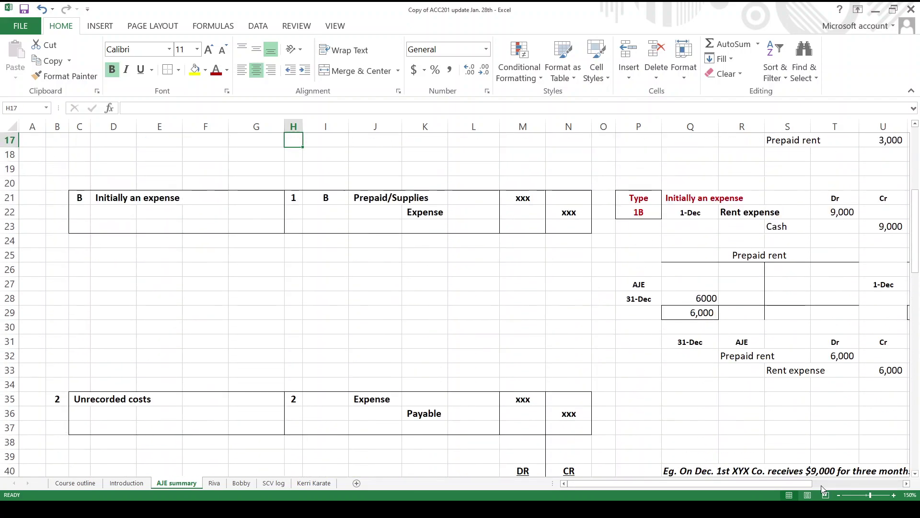